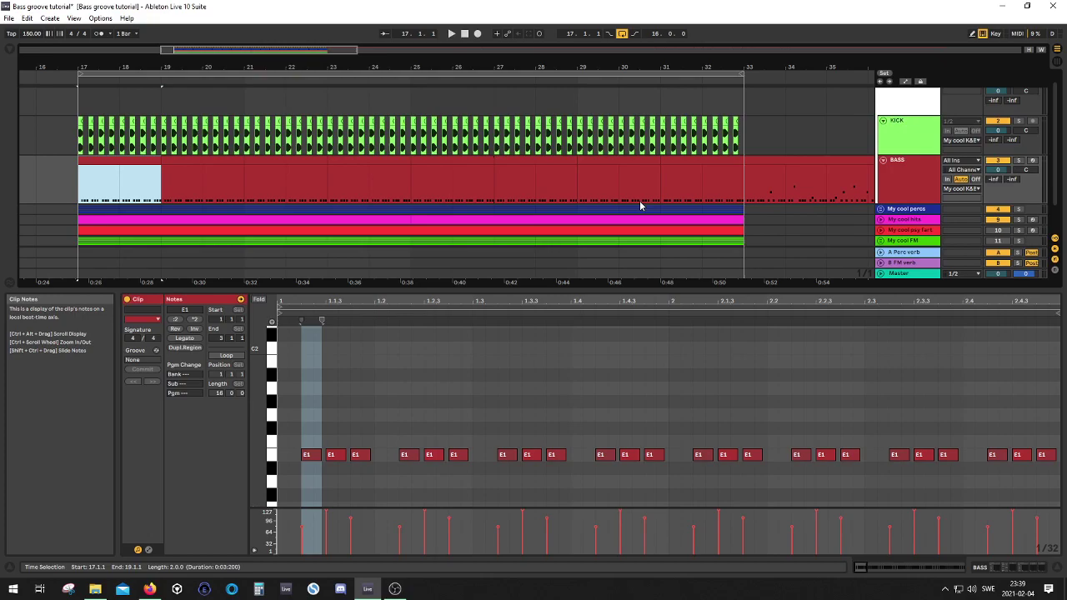
# - Play from bar 17 and enlarge the arrangement to show the K&B and FM tracks, then stop
pyautogui.click(309, 454)
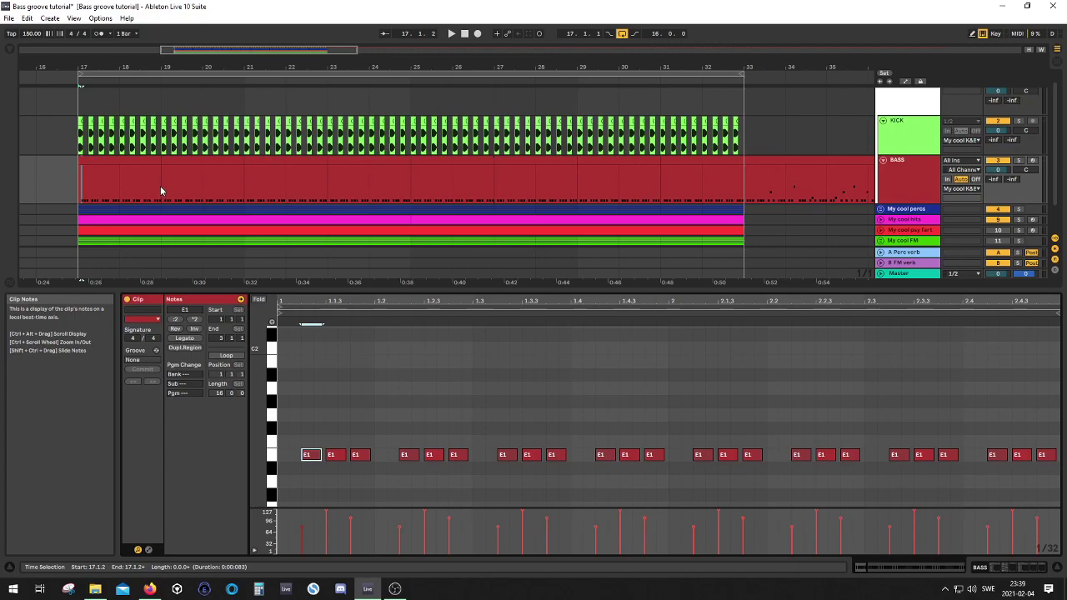
pyautogui.click(77, 192)
pyautogui.press('space')
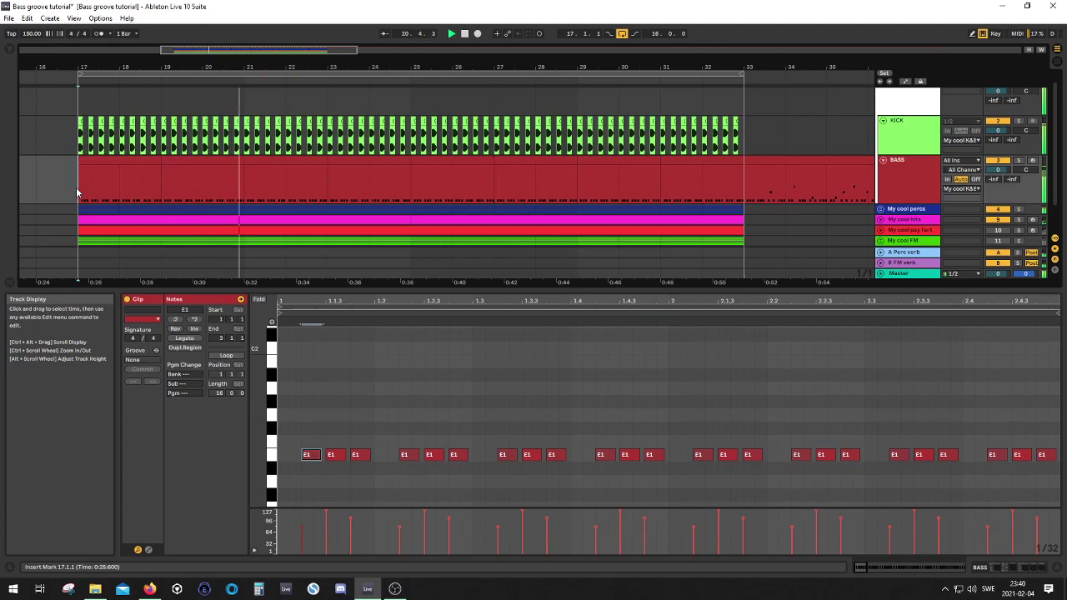
pyautogui.moveTo(388, 289); pyautogui.dragTo(389, 381)
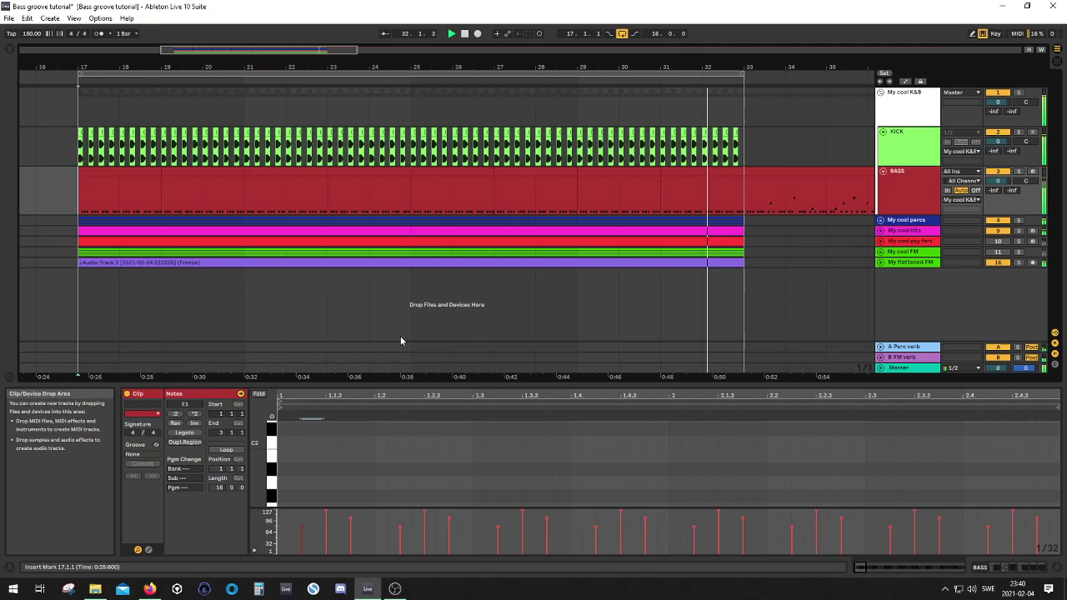
pyautogui.press('space')
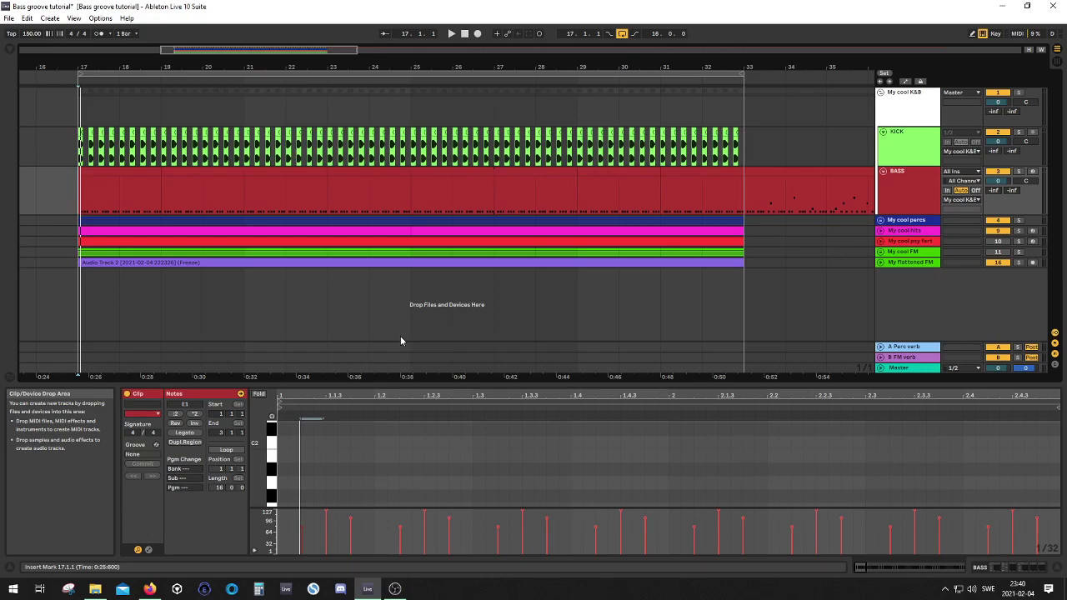
# - Enlarge the note editor and try the first note at D#1 and G1, returning it to E1
pyautogui.moveTo(455, 381); pyautogui.dragTo(456, 310)
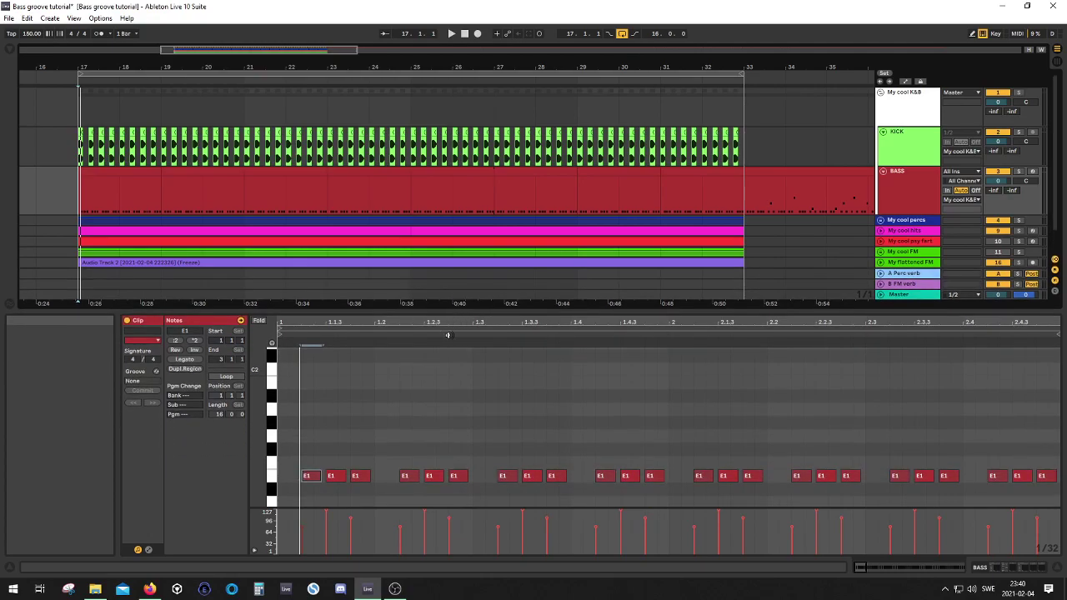
pyautogui.click(368, 456)
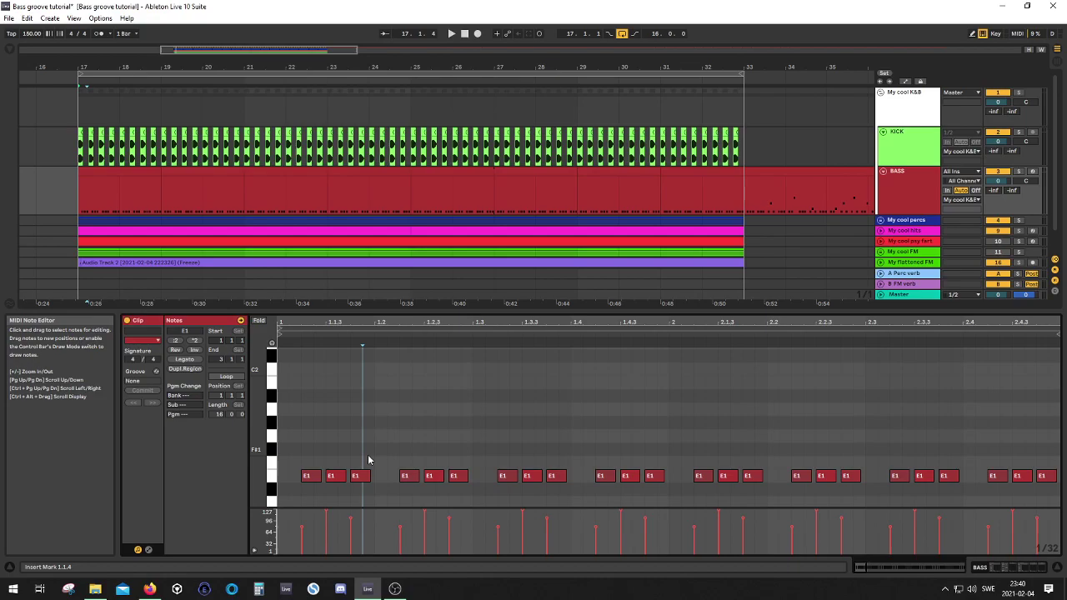
pyautogui.click(308, 476)
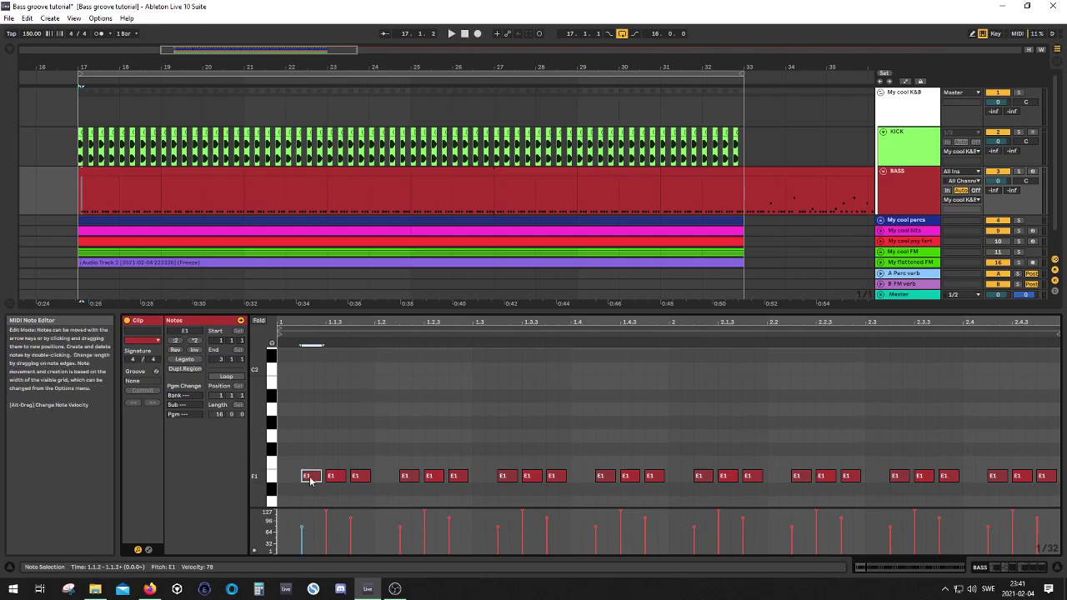
pyautogui.press('Up')
pyautogui.press('Up')
pyautogui.press('Down')
pyautogui.press('Down')
pyautogui.press('Down')
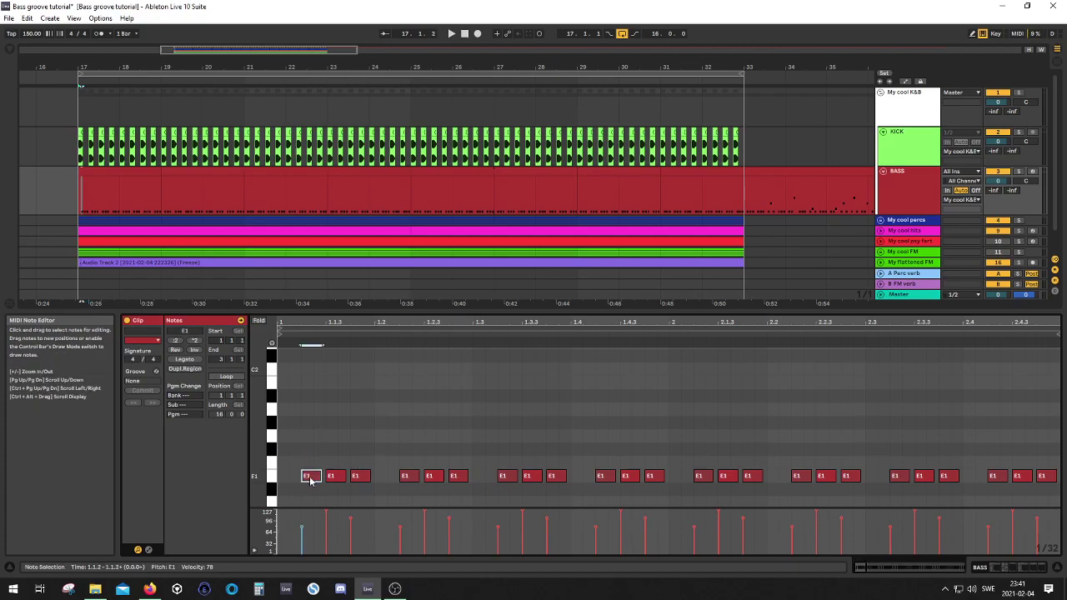
pyautogui.press('Up')
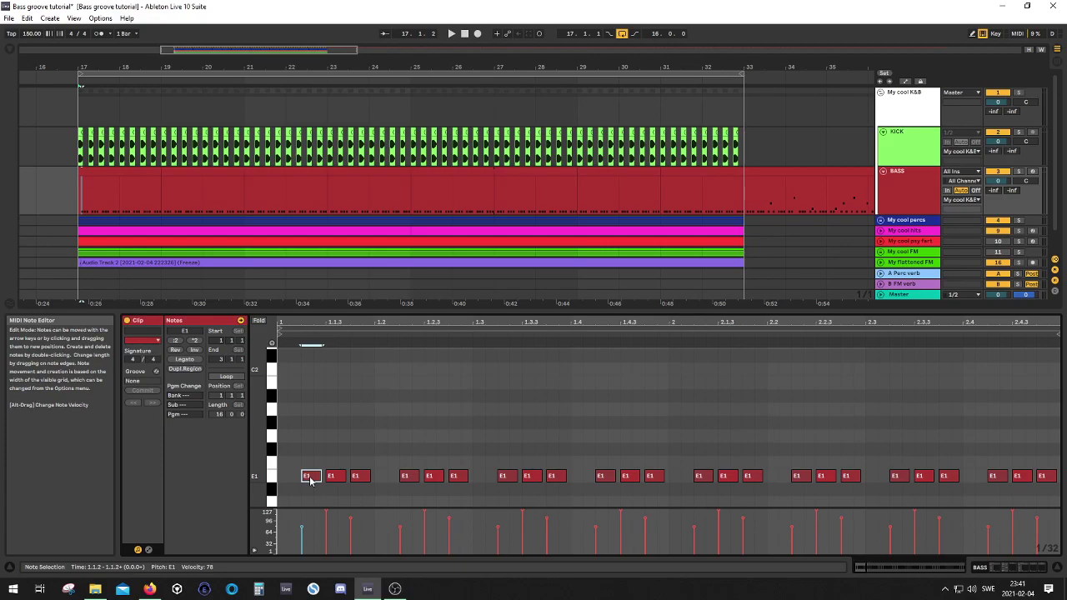
pyautogui.press('Up')
pyautogui.press('Up')
pyautogui.press('Up')
pyautogui.press('Up')
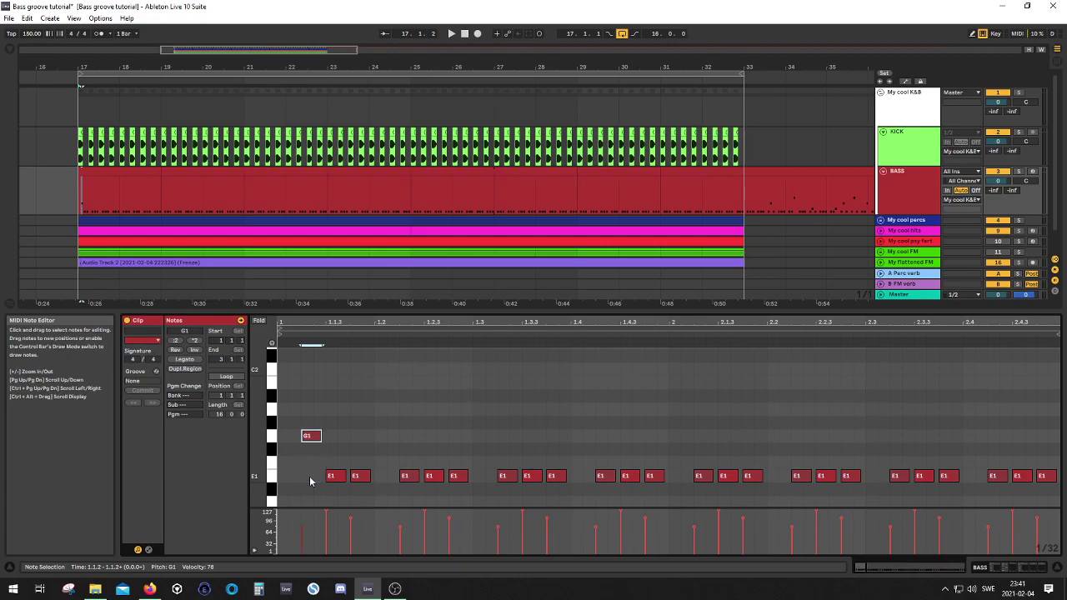
pyautogui.press('Down')
pyautogui.press('Down')
pyautogui.press('Down')
pyautogui.press('Down')
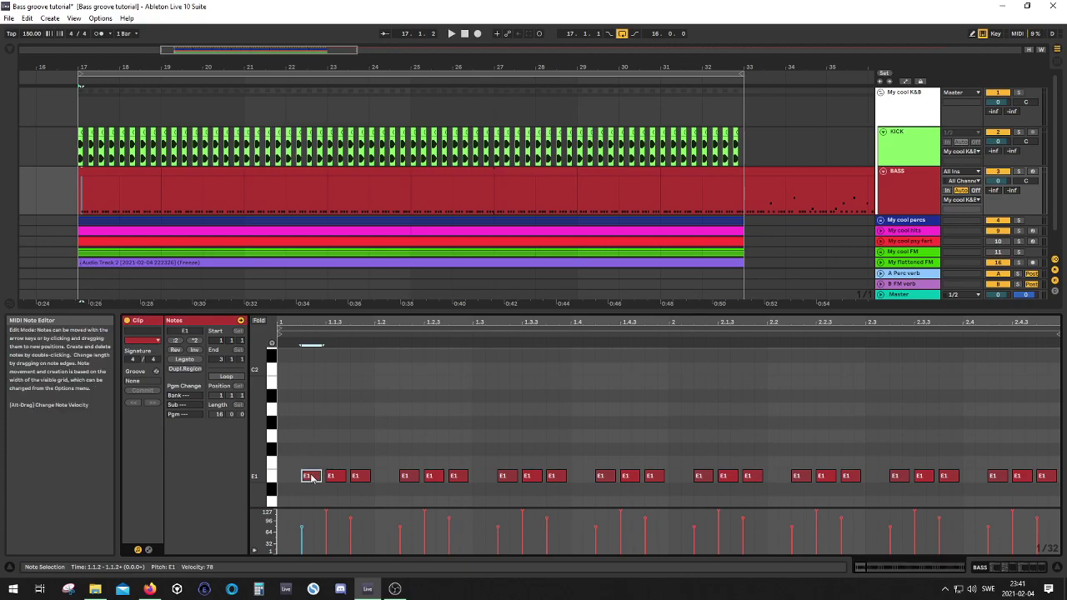
# - Step through the later E1 note groups, then shrink the loop to bars 17–19
pyautogui.click(413, 479)
pyautogui.click(507, 476)
pyautogui.click(605, 476)
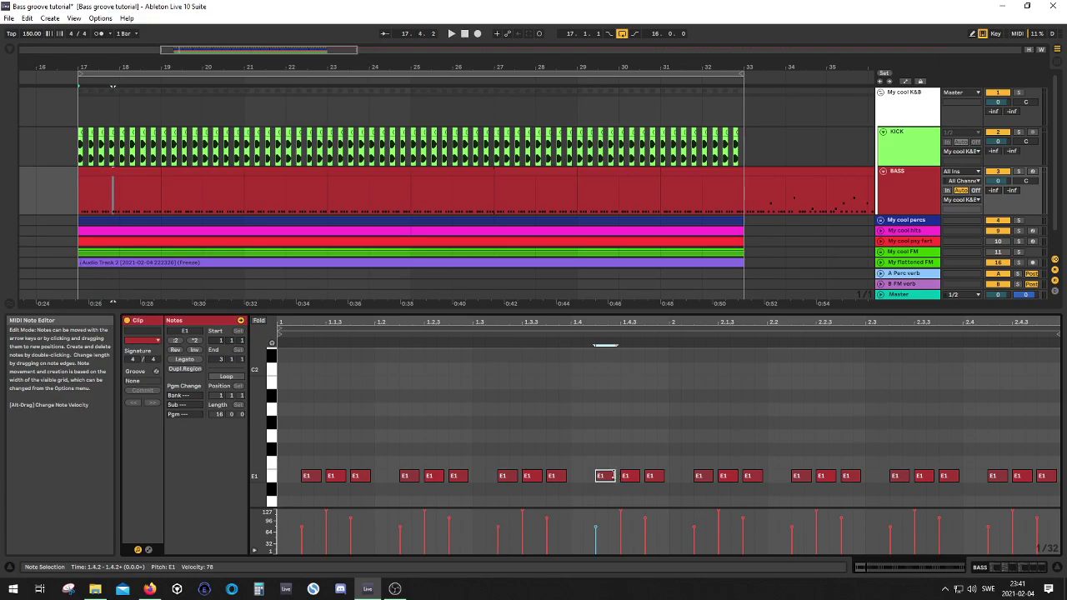
pyautogui.click(703, 476)
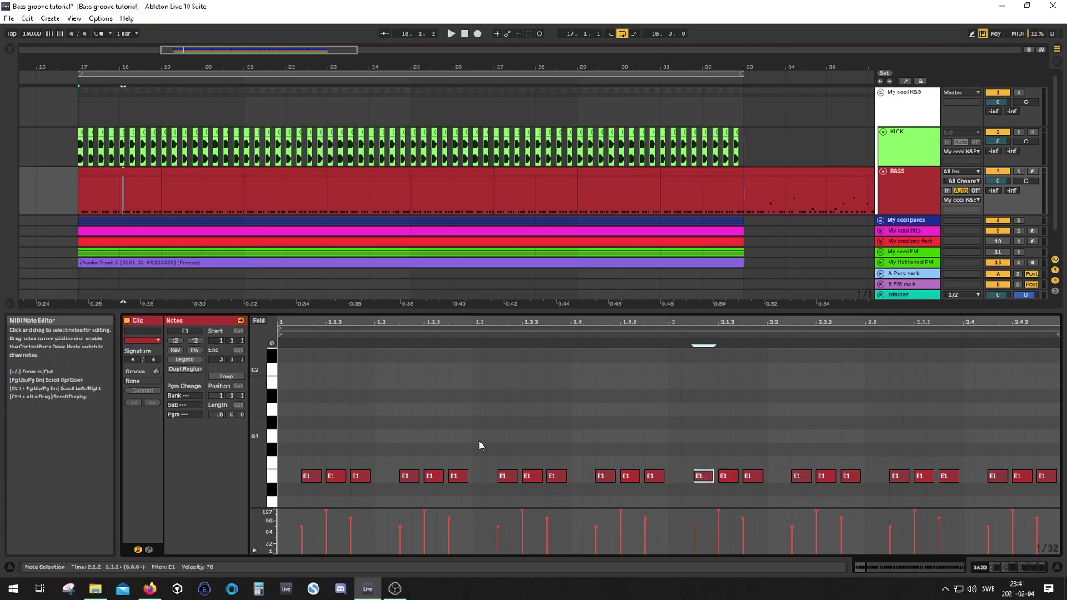
pyautogui.click(356, 448)
pyautogui.moveTo(743, 75); pyautogui.dragTo(161, 102)
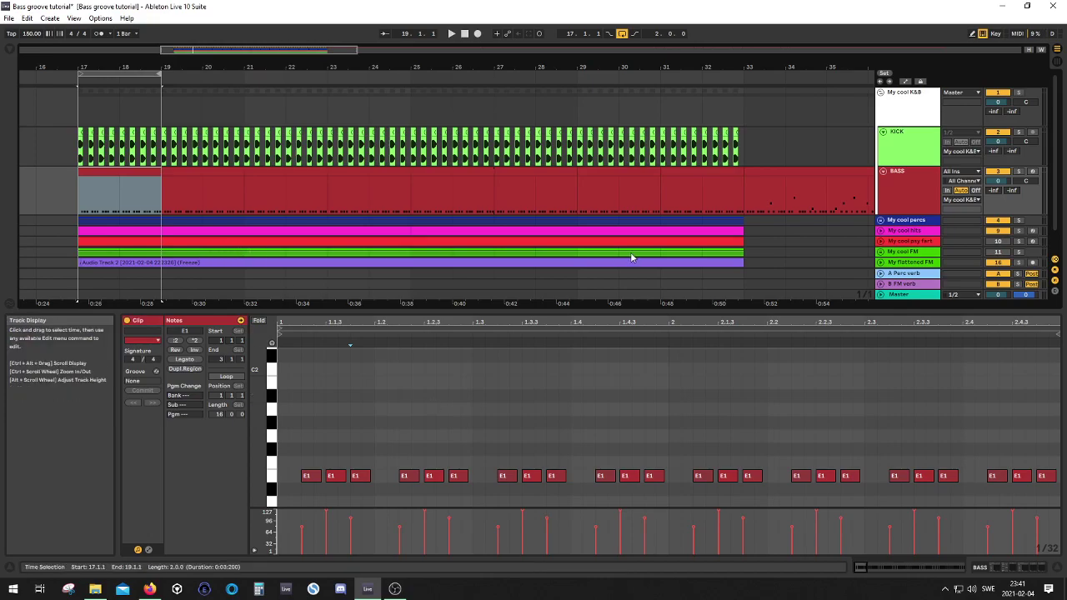
# - Select the BASS clips over bars 17–33, 17–25 and 25–33, then mark bars 17–19 everywhere
pyautogui.click(745, 193)
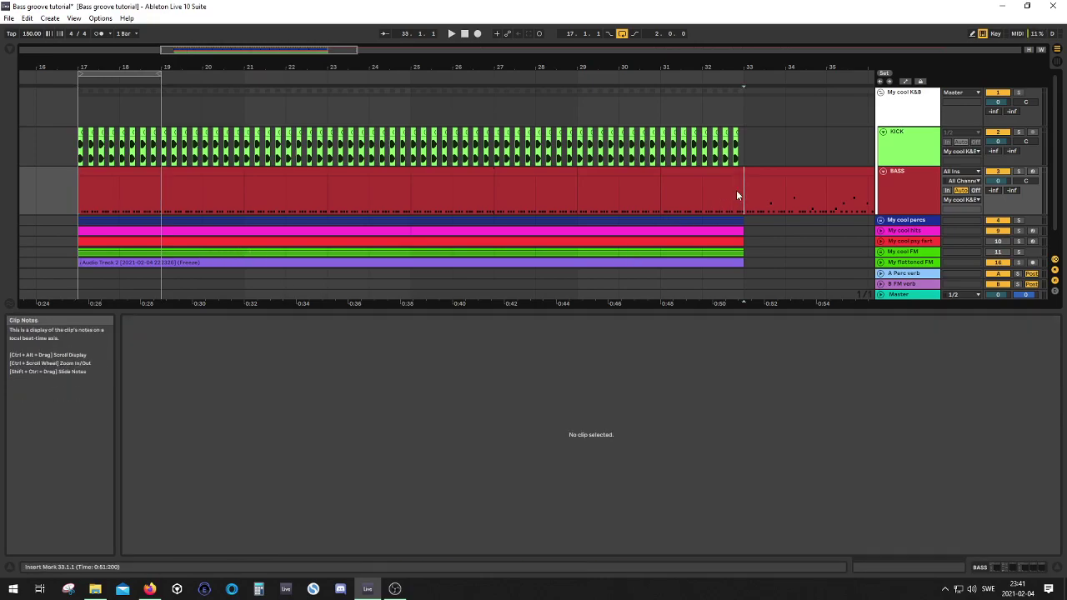
pyautogui.moveTo(735, 195); pyautogui.dragTo(71, 199)
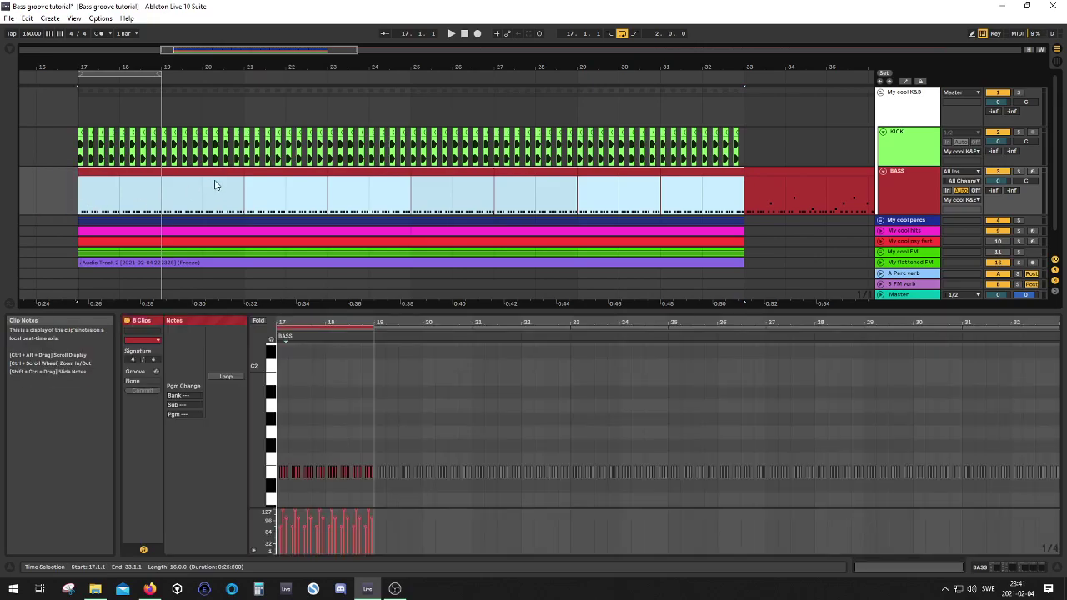
pyautogui.click(409, 206)
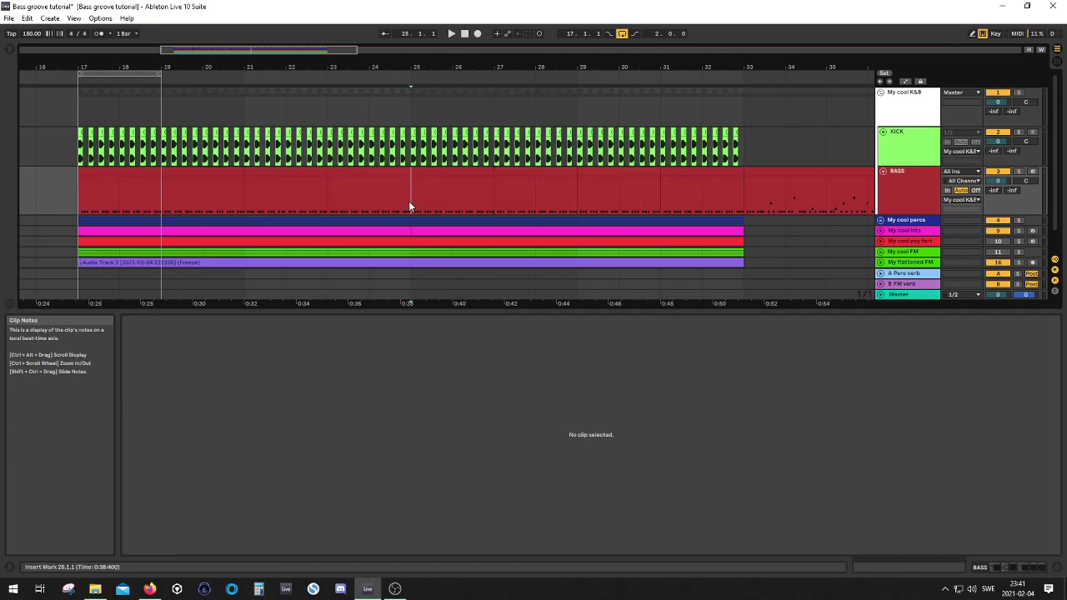
pyautogui.moveTo(408, 206); pyautogui.dragTo(88, 200)
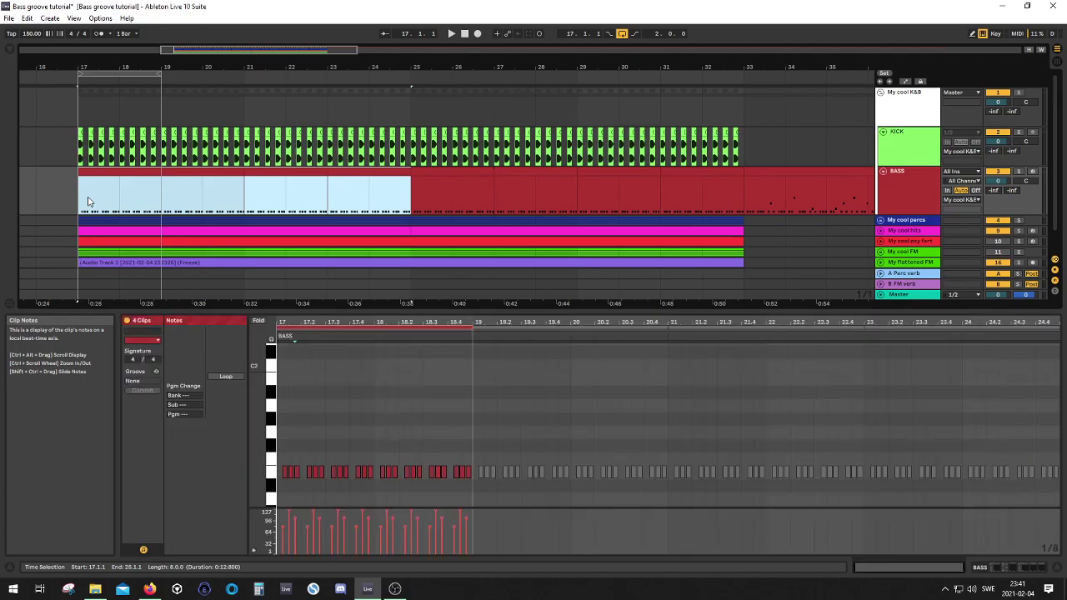
pyautogui.click(438, 186)
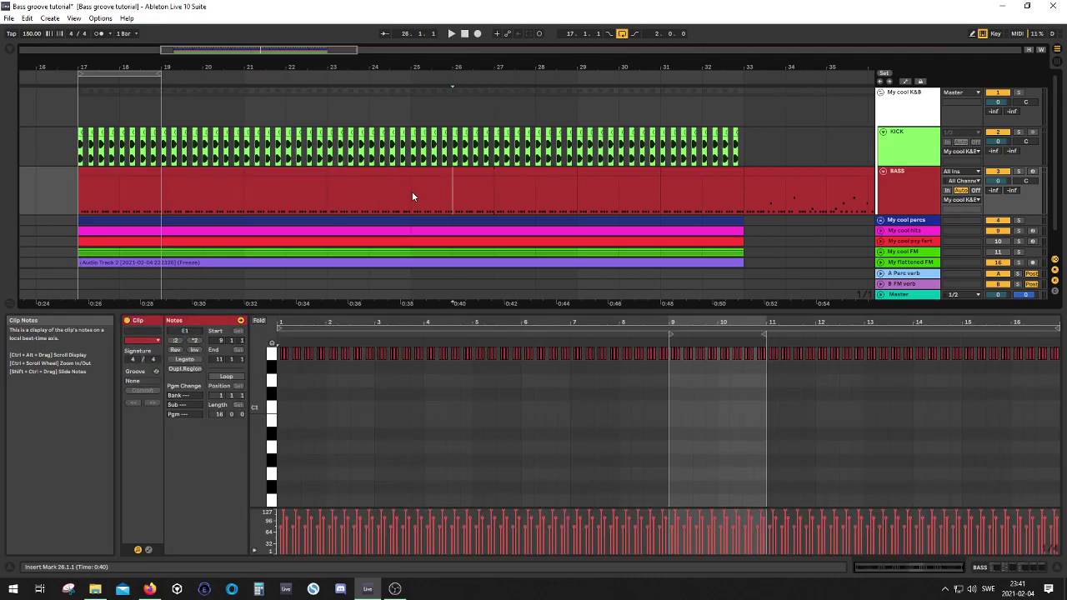
pyautogui.moveTo(412, 196); pyautogui.dragTo(740, 204)
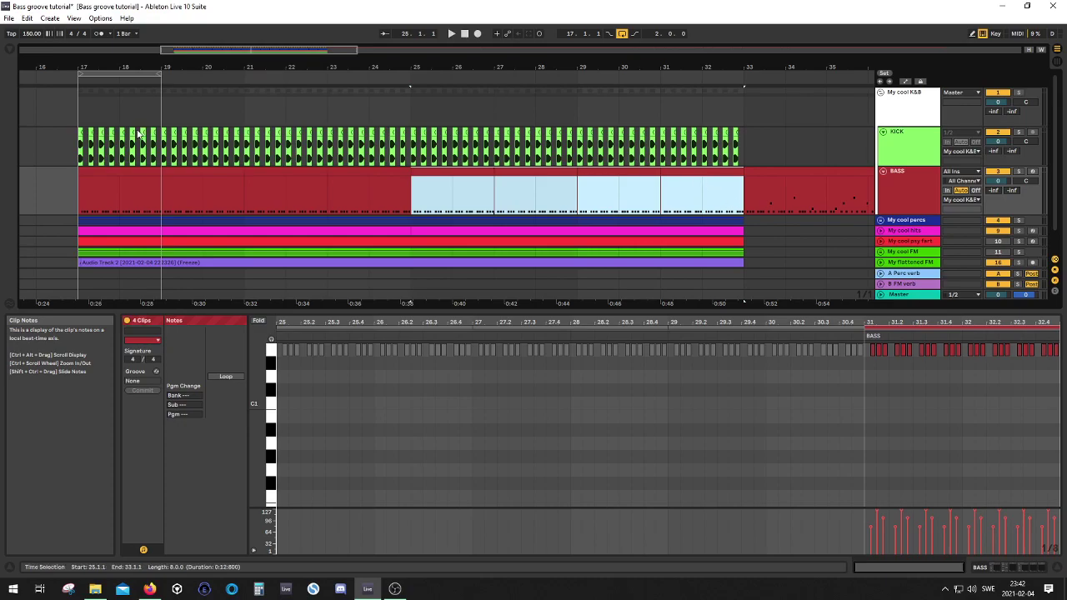
pyautogui.click(125, 74)
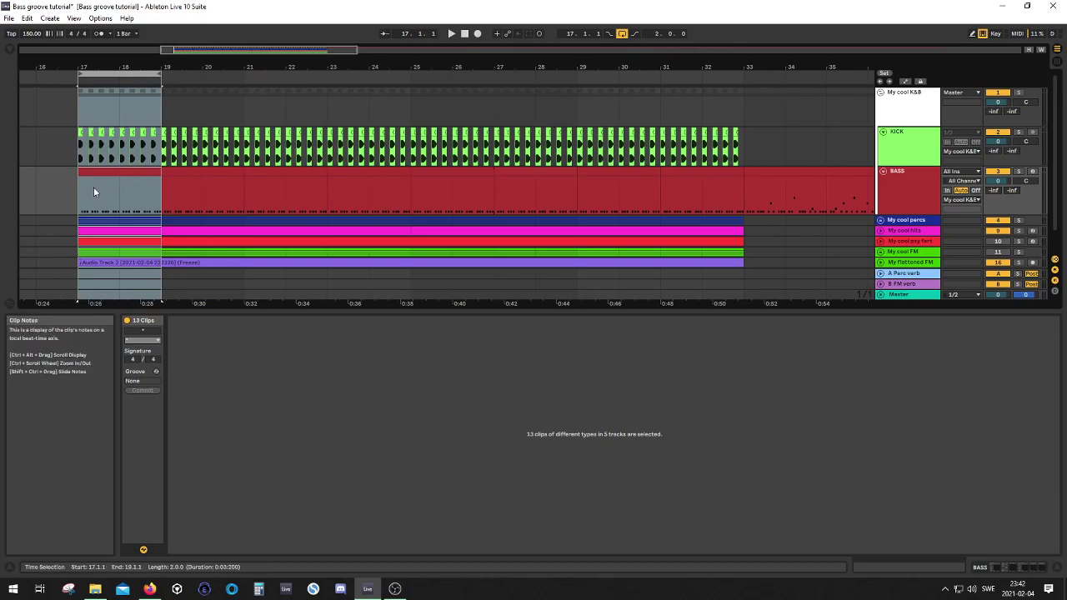
# - Zoom to bars 17–19 and play, raising the second note to G1 and 1.2.4 and 1.4.3 to F1
pyautogui.press('z')
pyautogui.press('space')
pyautogui.click(404, 174)
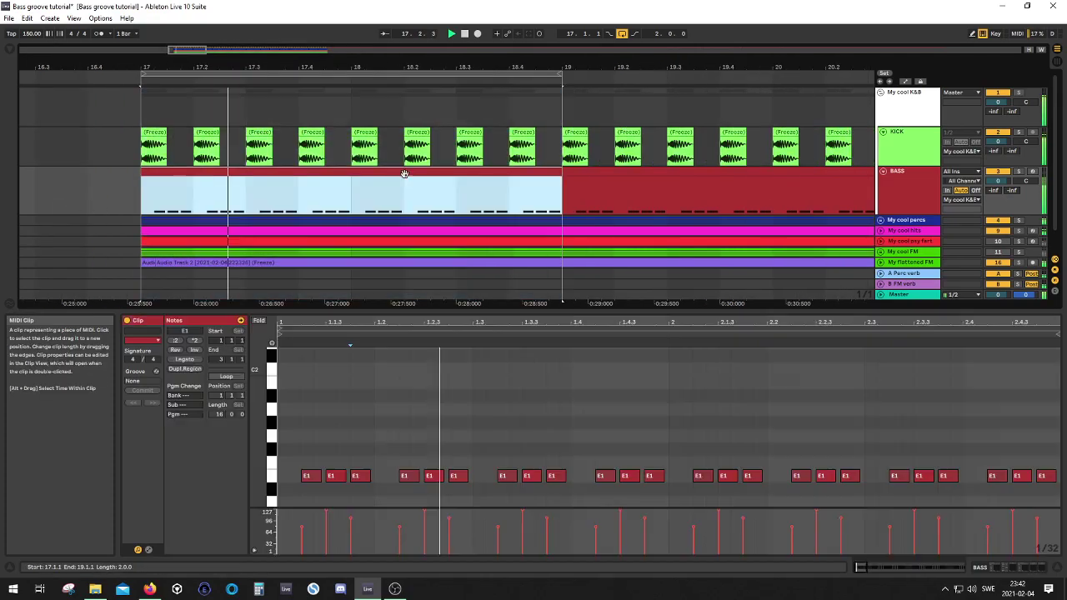
pyautogui.click(336, 476)
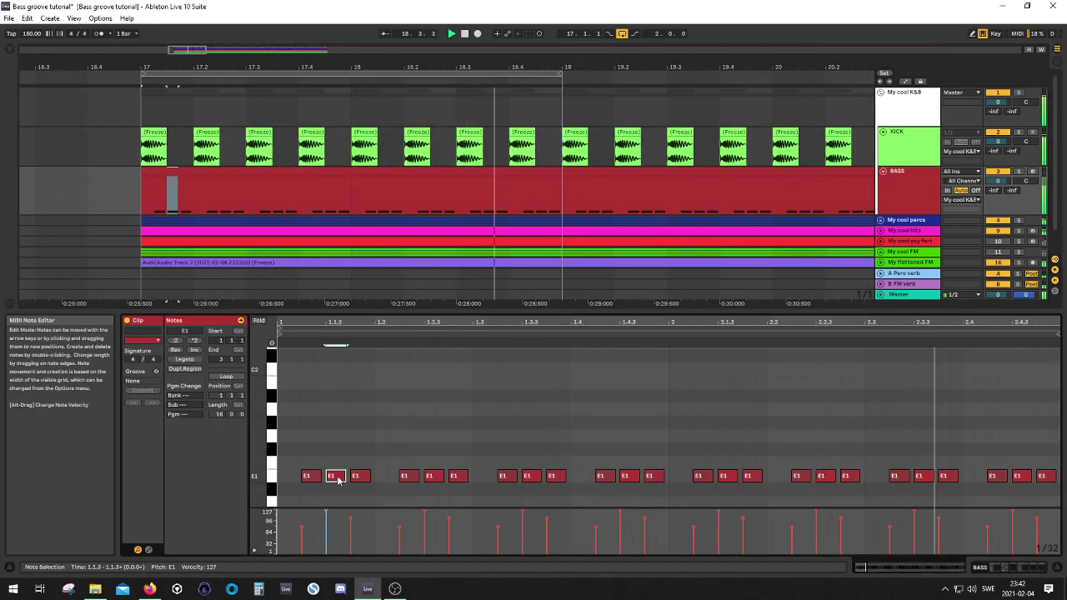
pyautogui.press('Up')
pyautogui.press('Up')
pyautogui.press('Up')
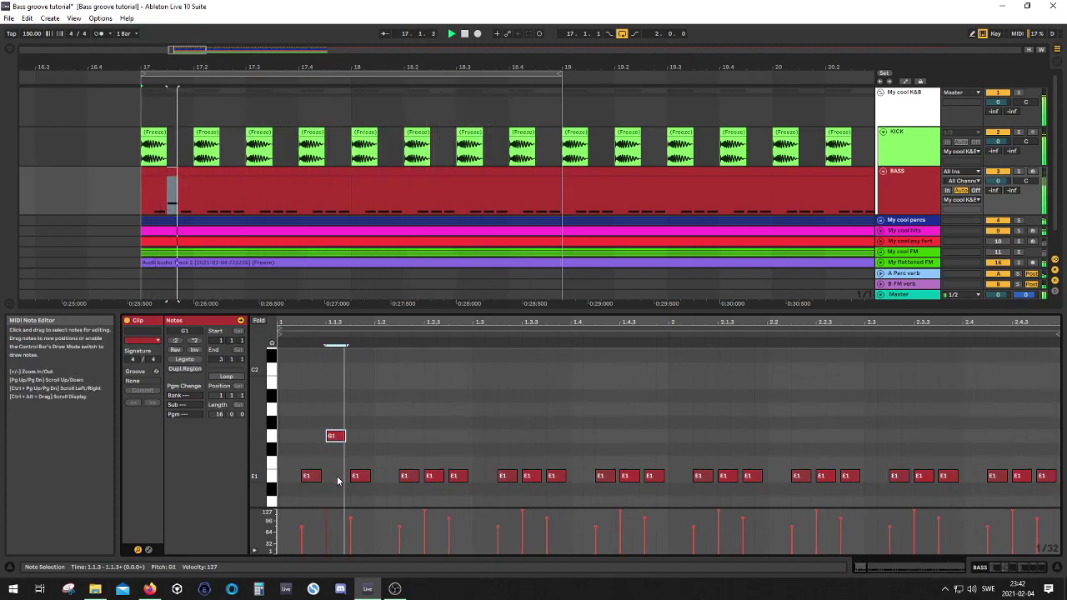
pyautogui.click(454, 476)
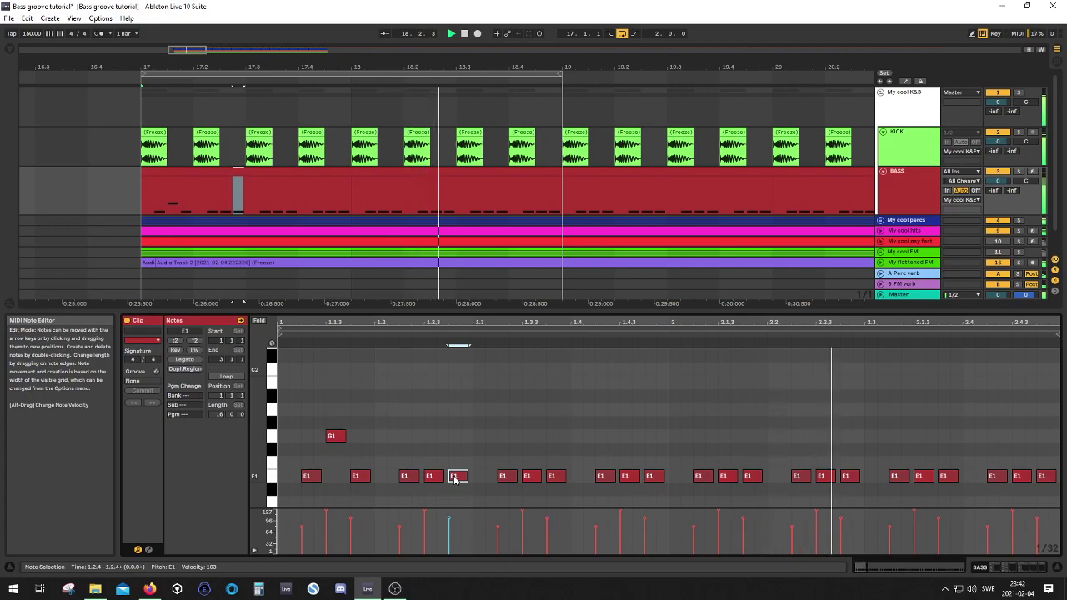
pyautogui.press('Up')
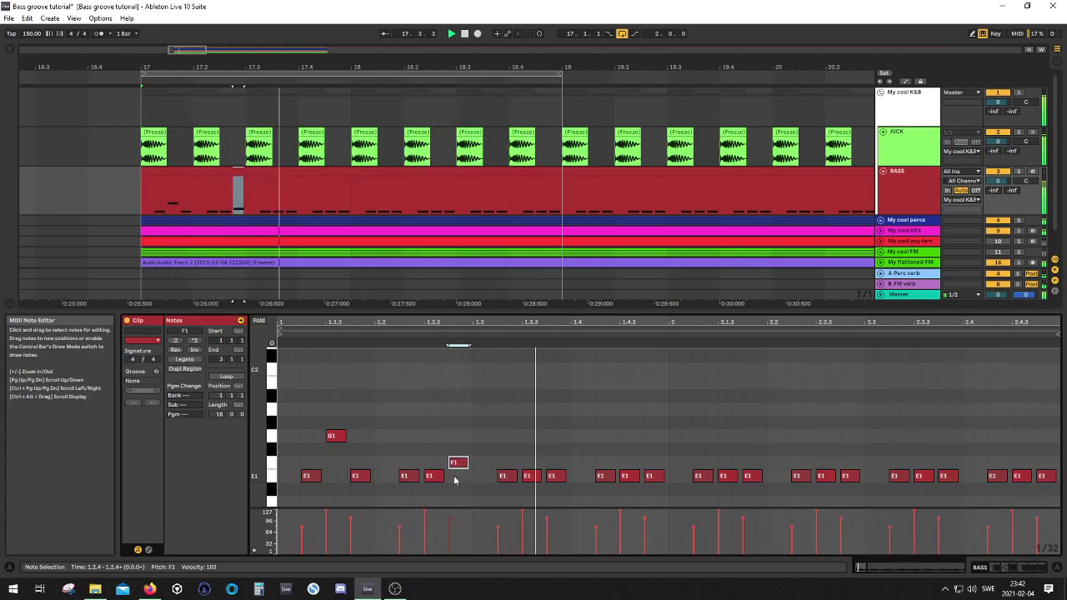
pyautogui.click(627, 475)
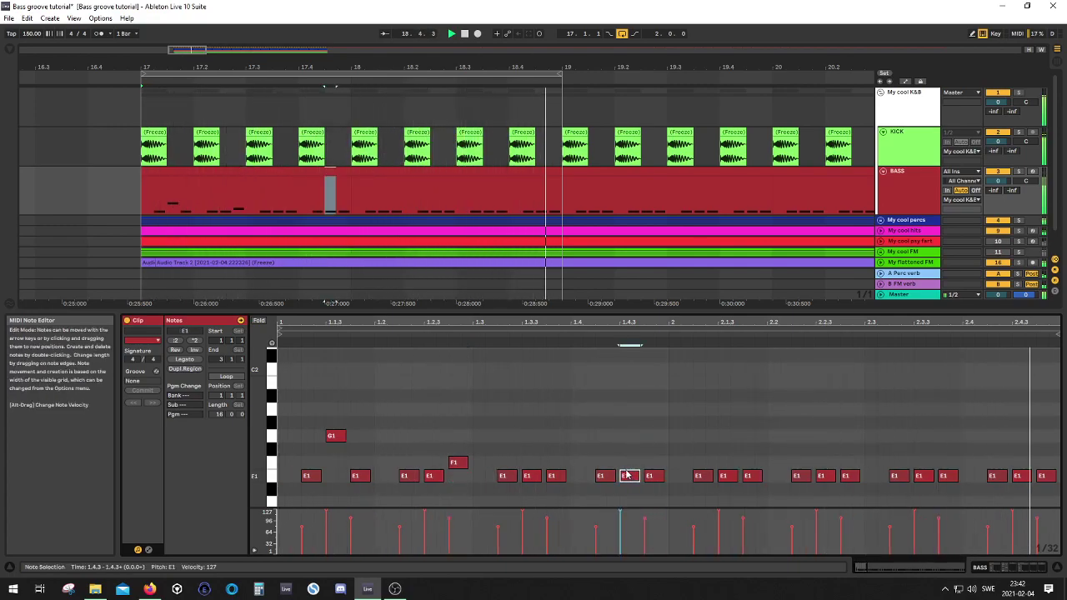
pyautogui.press('Up')
pyautogui.press('Up')
pyautogui.press('Up')
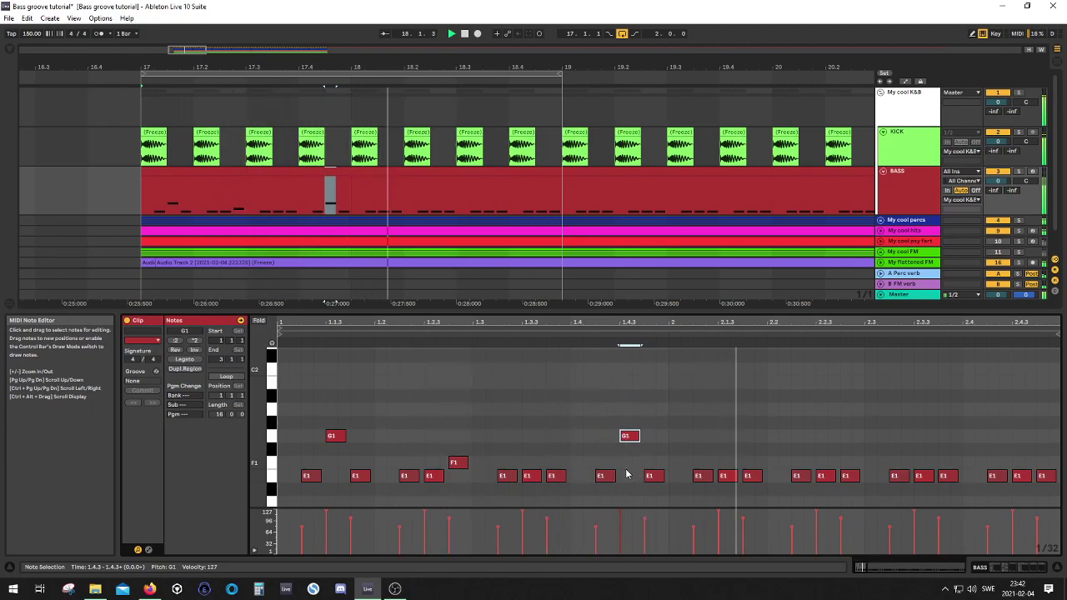
pyautogui.press('Up')
pyautogui.press('Up')
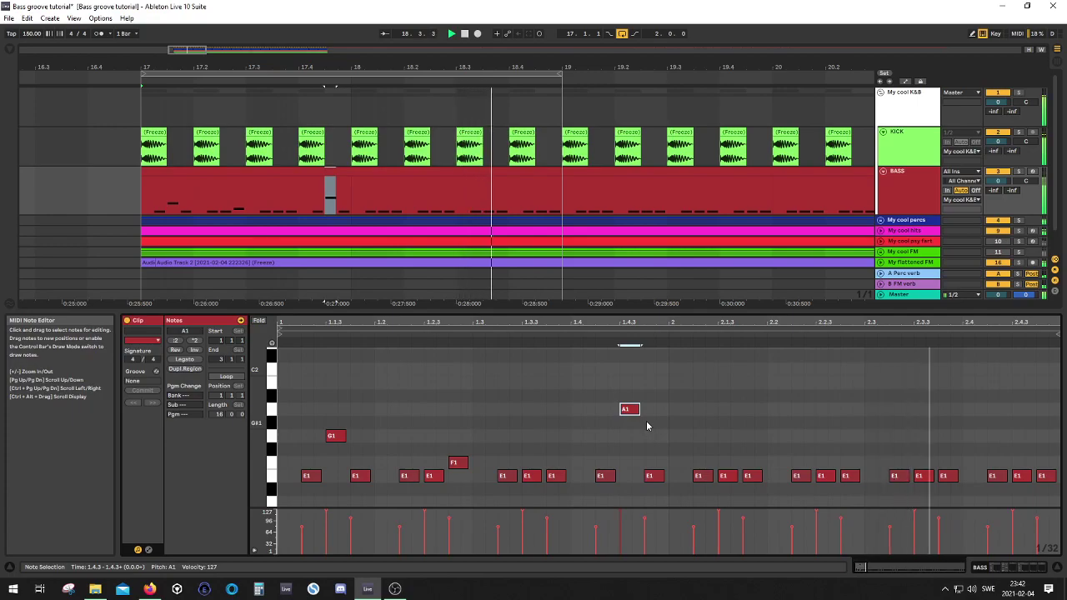
pyautogui.press('Down')
pyautogui.press('Down')
pyautogui.press('Down')
pyautogui.press('Down')
# - Raise the notes at 1.4.4 and 2.2.3 to G1 and 2.2.4 to F1, then stop playback
pyautogui.click(650, 475)
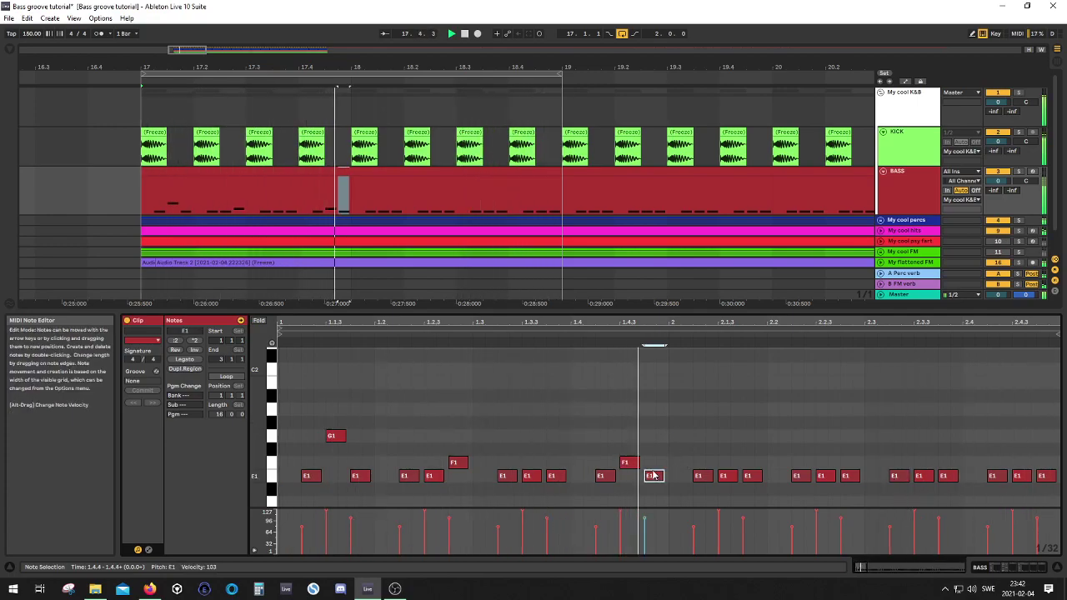
pyautogui.press('Up')
pyautogui.press('Up')
pyautogui.press('Up')
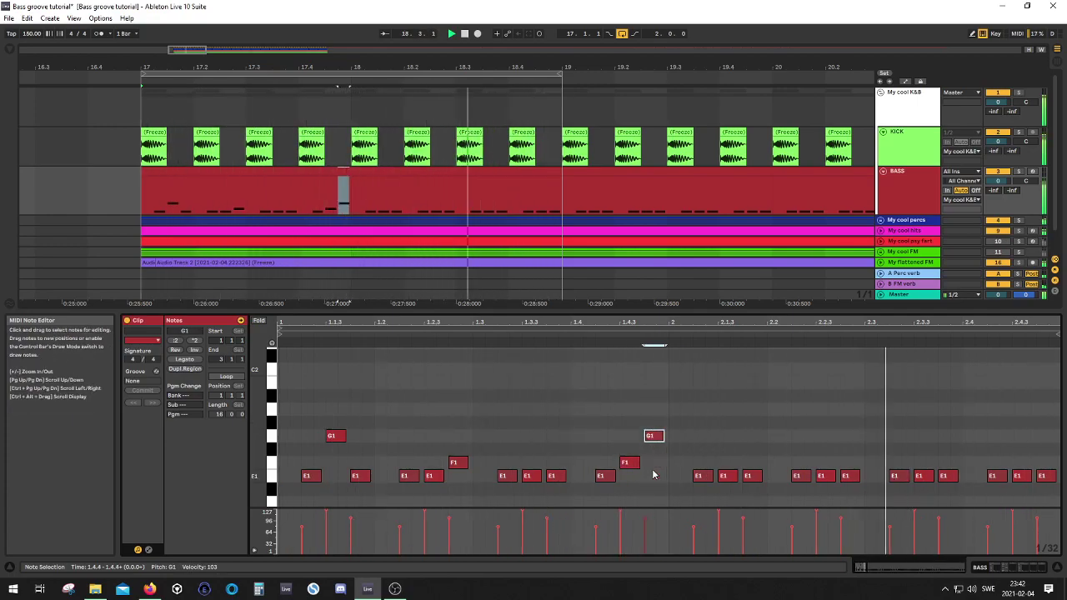
pyautogui.click(724, 476)
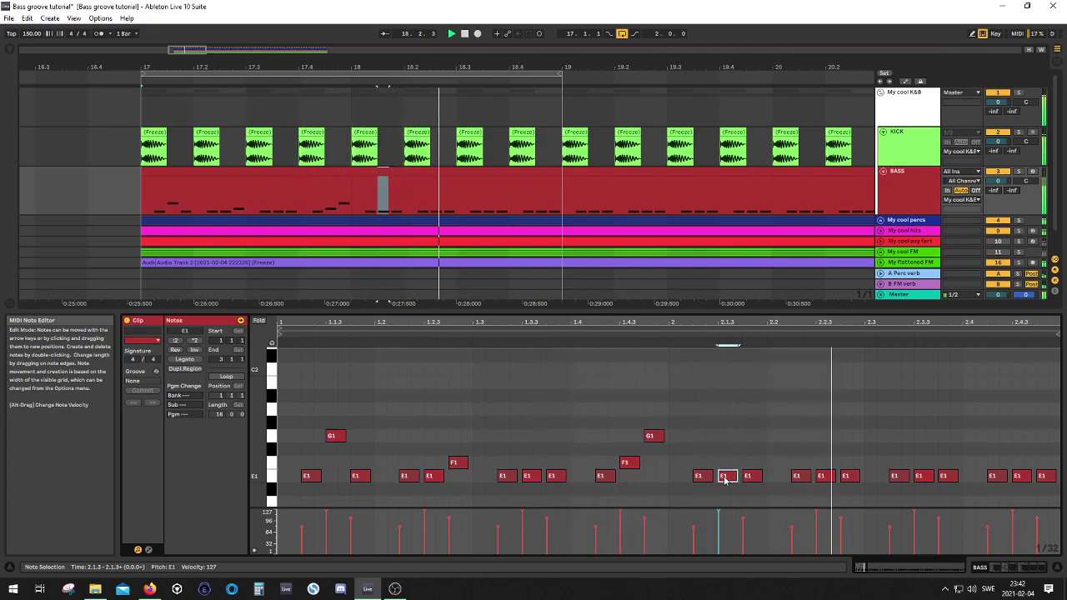
pyautogui.click(821, 476)
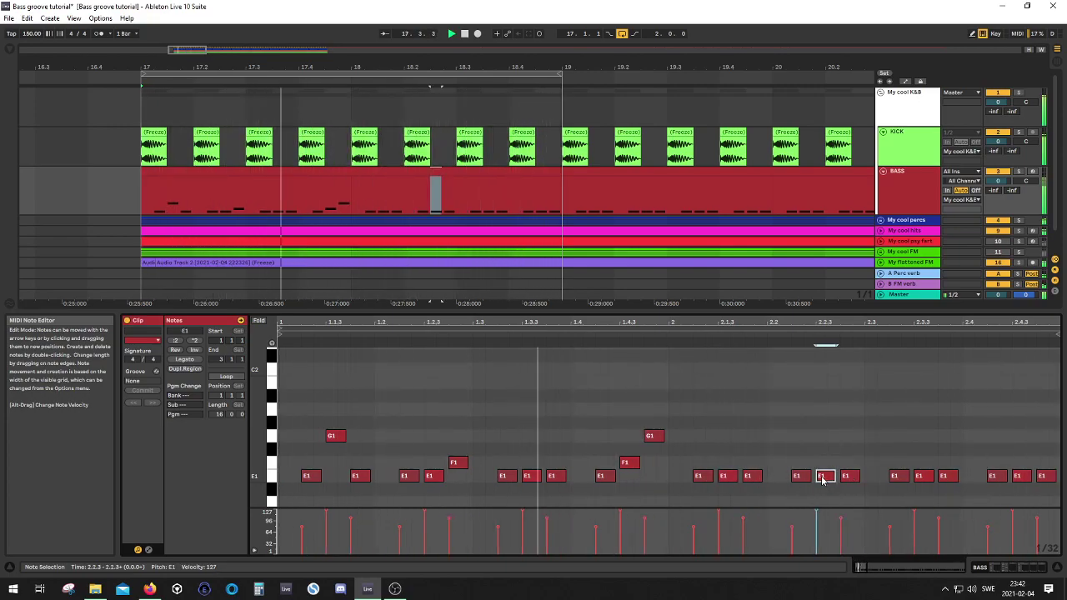
pyautogui.press('Up')
pyautogui.press('Up')
pyautogui.press('Up')
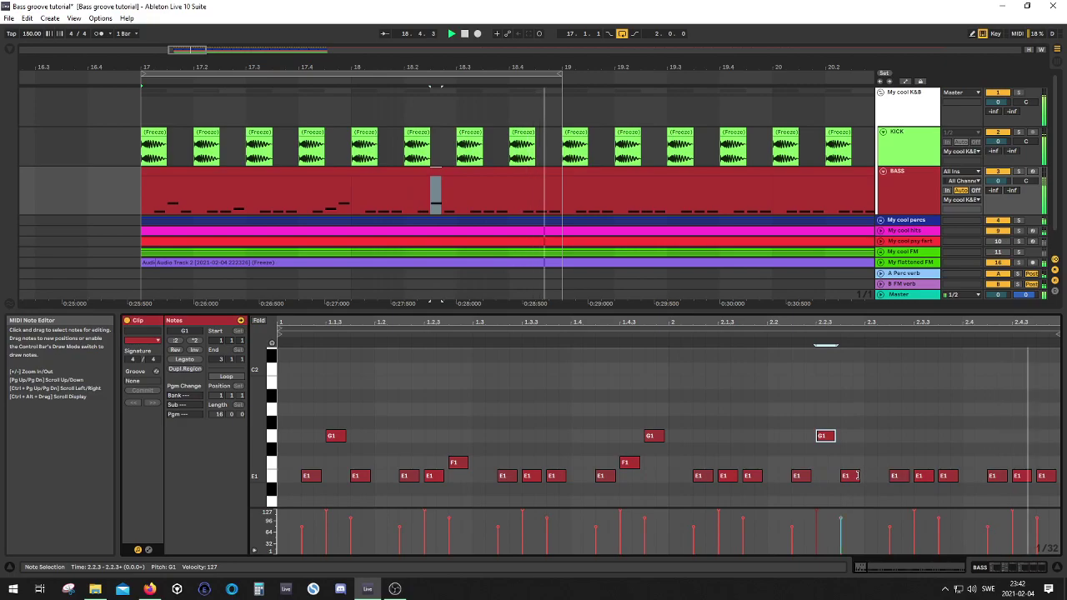
pyautogui.click(855, 477)
pyautogui.press('Up')
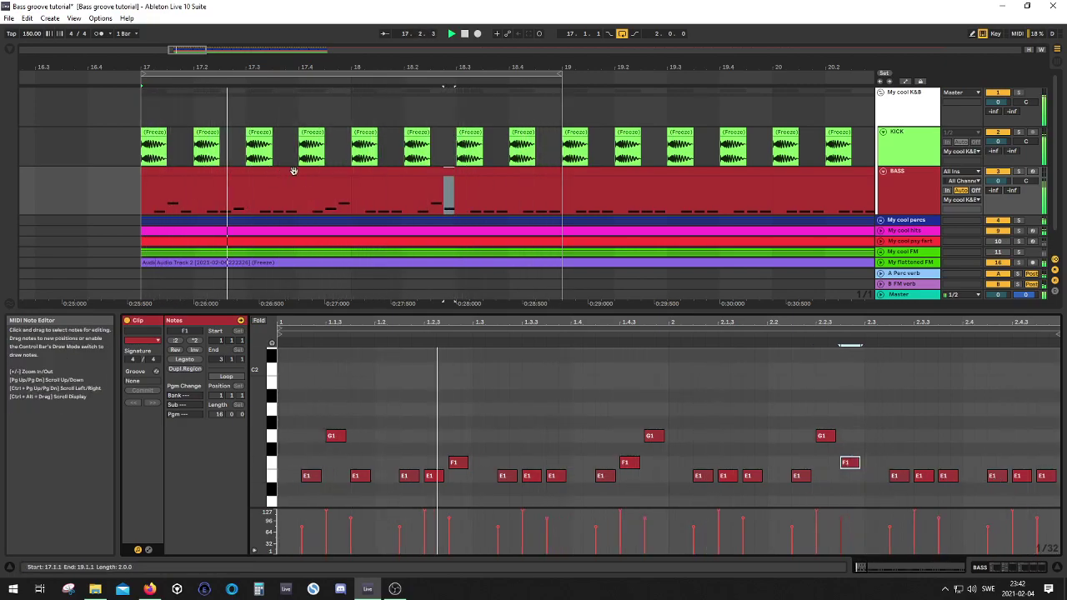
pyautogui.scroll(-3, 474, 189)
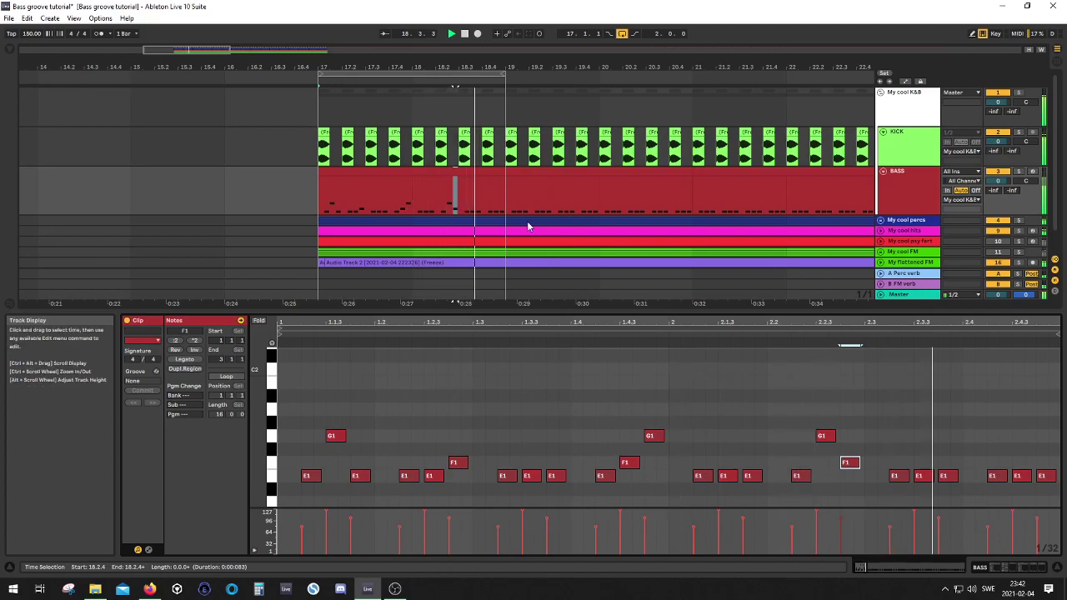
pyautogui.press('space')
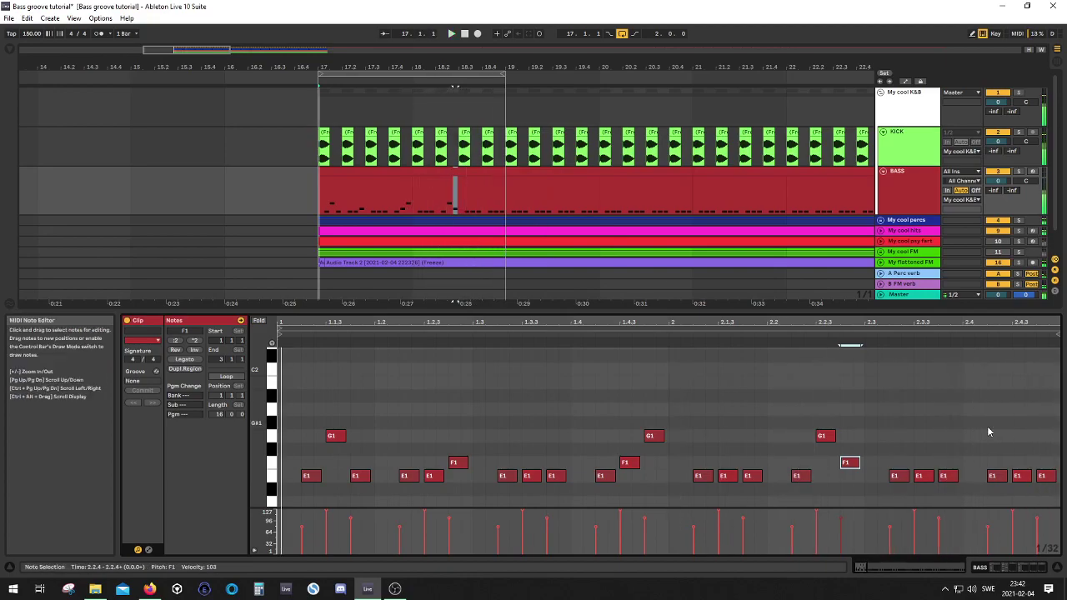
# - Extend the loop to bar 21 and show the second BASS clip's notes
pyautogui.click(511, 208)
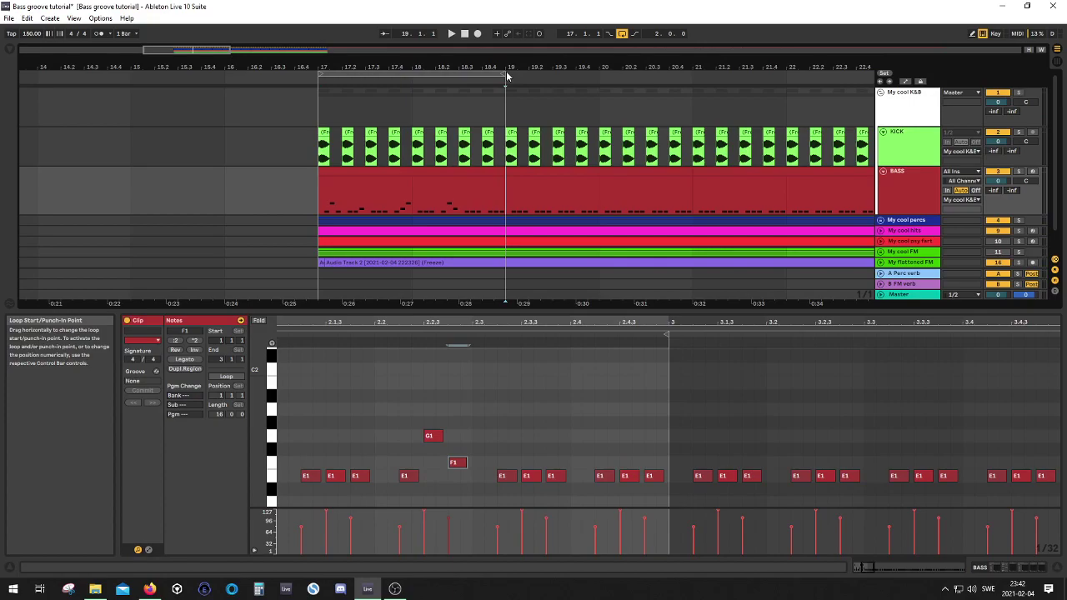
pyautogui.moveTo(505, 78); pyautogui.dragTo(669, 83)
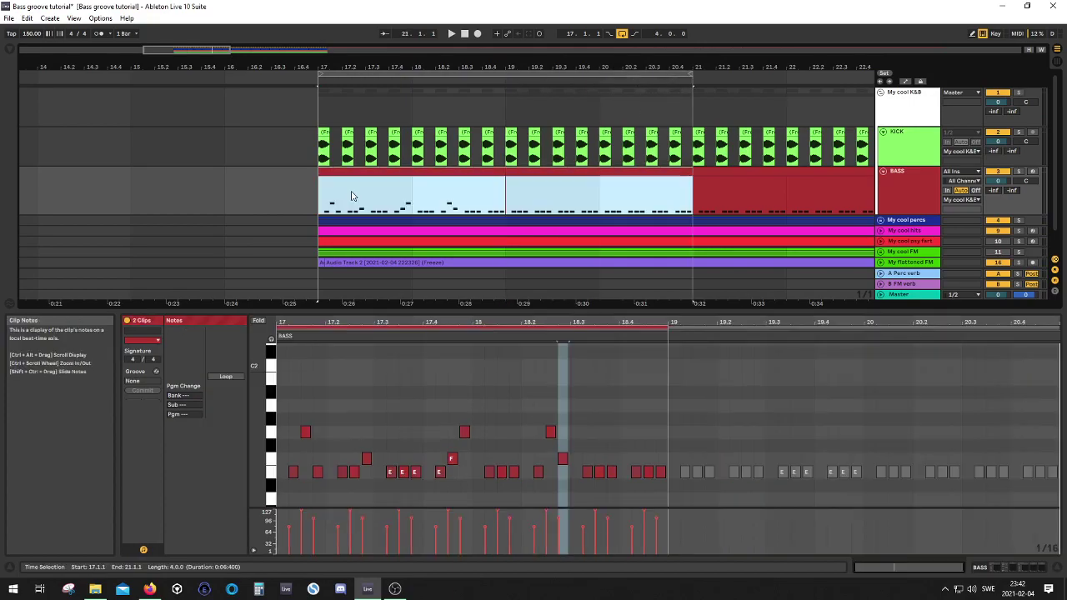
pyautogui.click(342, 200)
pyautogui.click(583, 177)
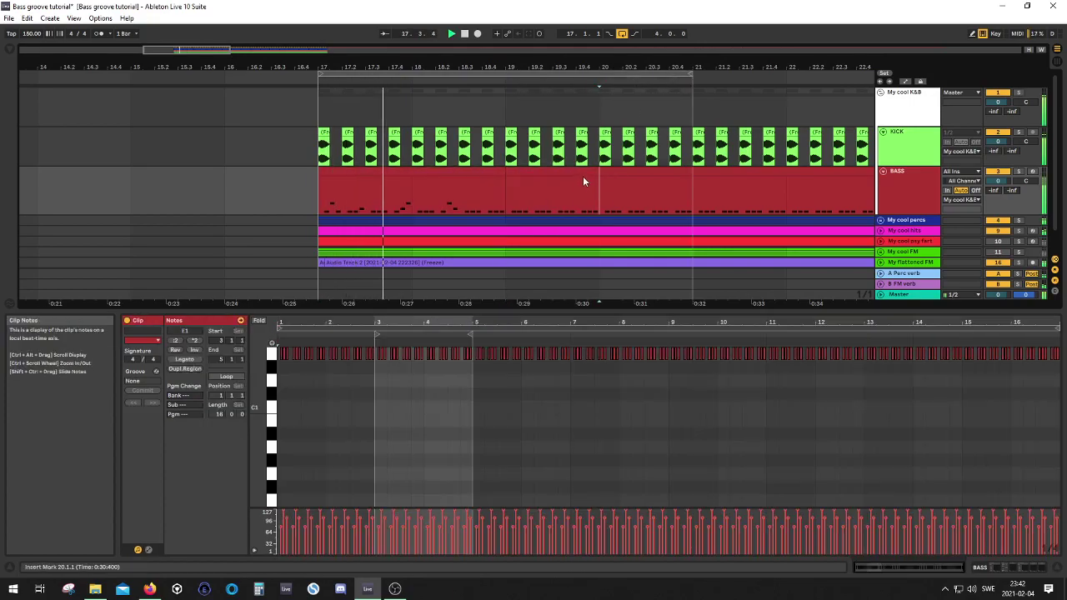
pyautogui.moveTo(503, 198); pyautogui.dragTo(675, 200)
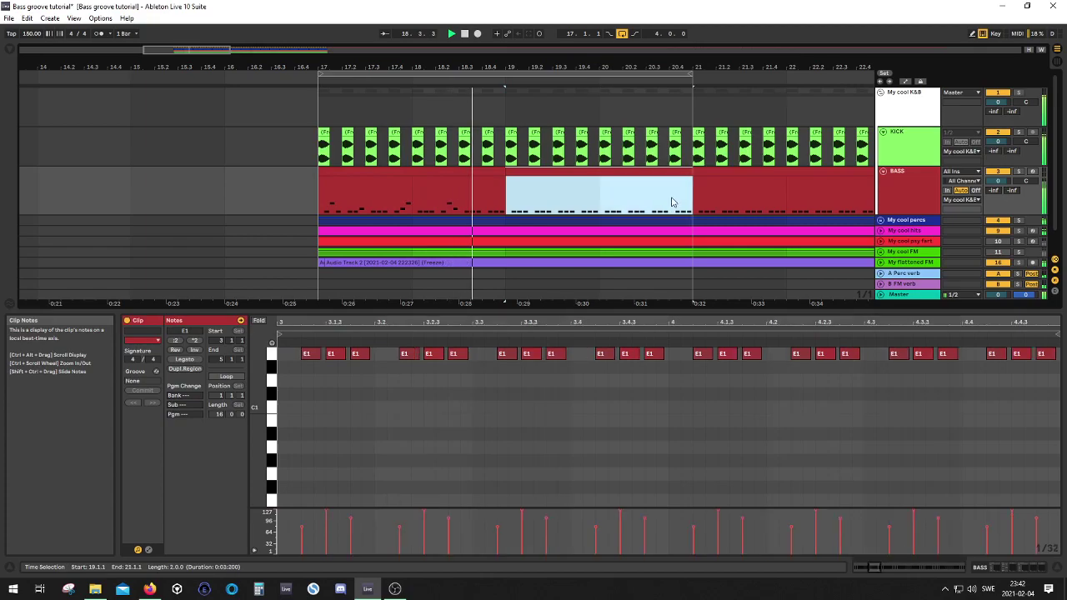
pyautogui.click(457, 404)
pyautogui.scroll(2, 450, 434)
# - Raise the early E1 notes to A1 and G1, and the note at 3.2.3 to F1
pyautogui.click(333, 454)
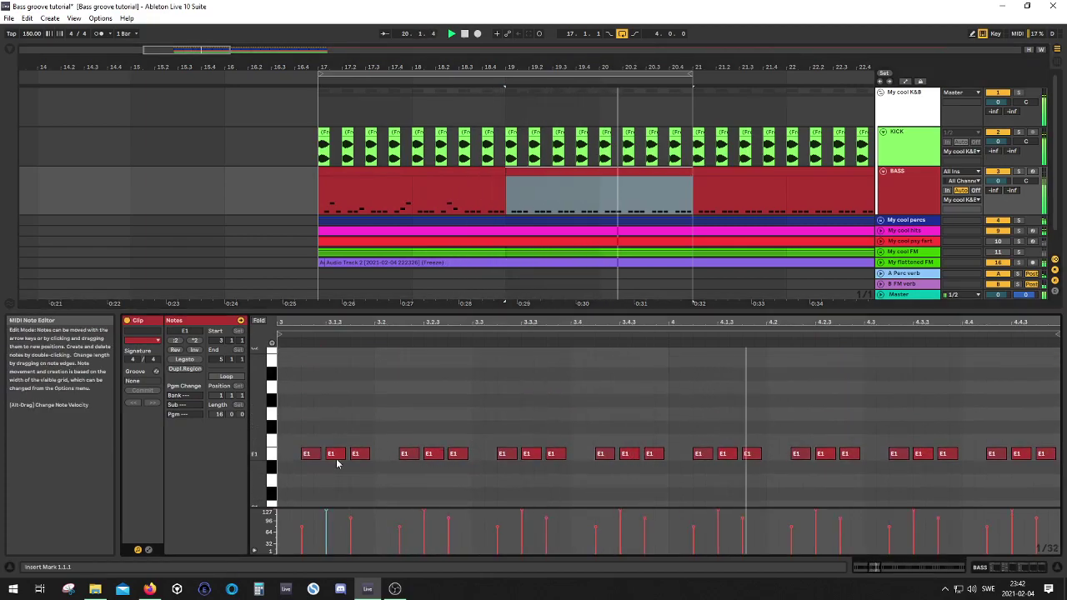
pyautogui.click(368, 454)
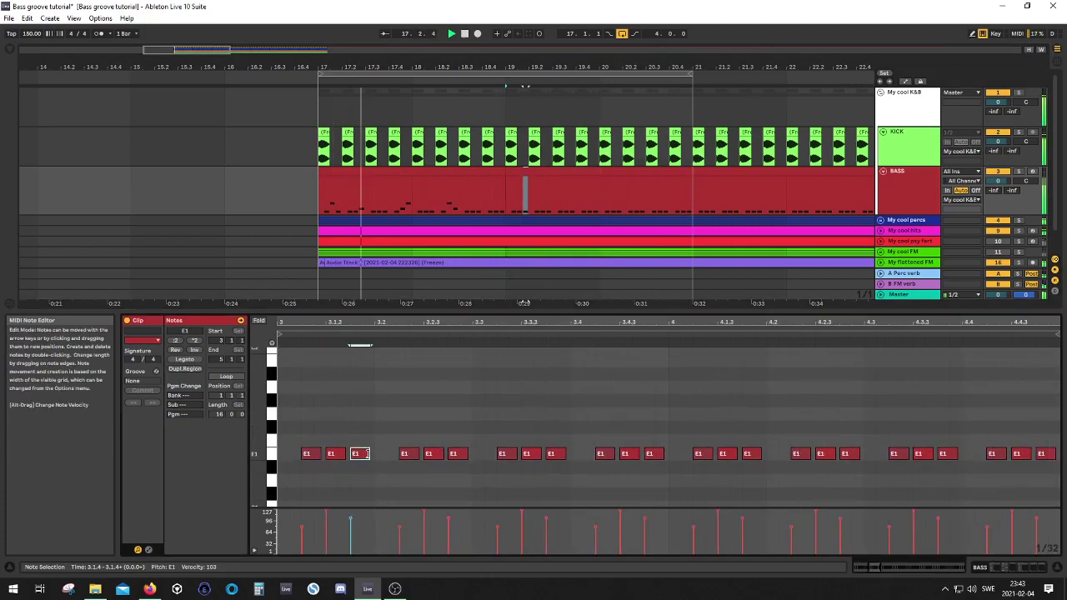
pyautogui.press('Up')
pyautogui.press('Up')
pyautogui.press('Up')
pyautogui.press('Up')
pyautogui.press('Up')
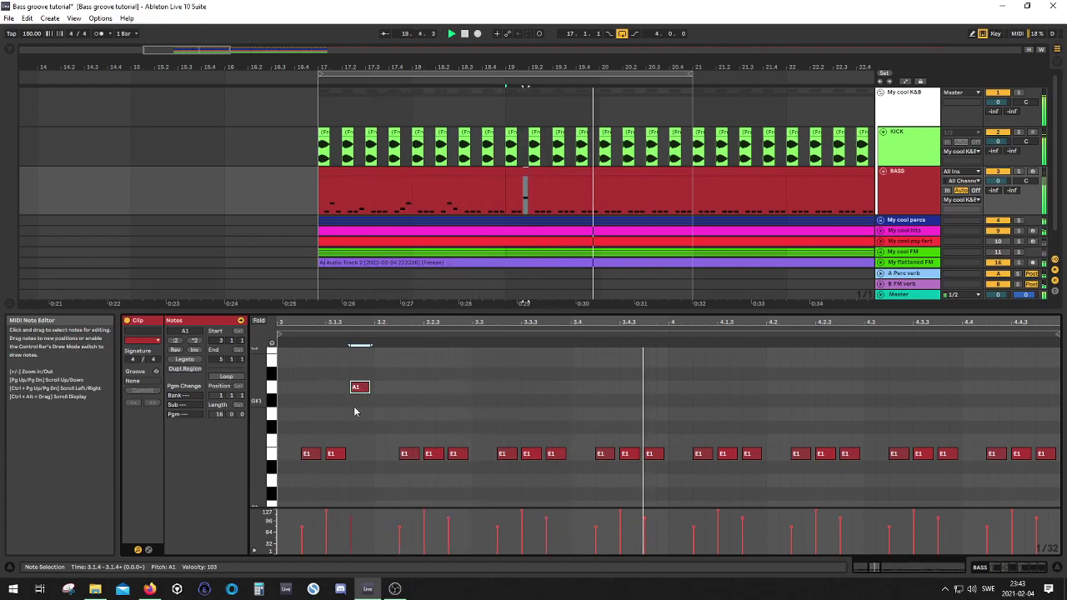
pyautogui.click(336, 456)
pyautogui.press('Up')
pyautogui.press('Up')
pyautogui.press('Up')
pyautogui.press('Up')
pyautogui.press('Up')
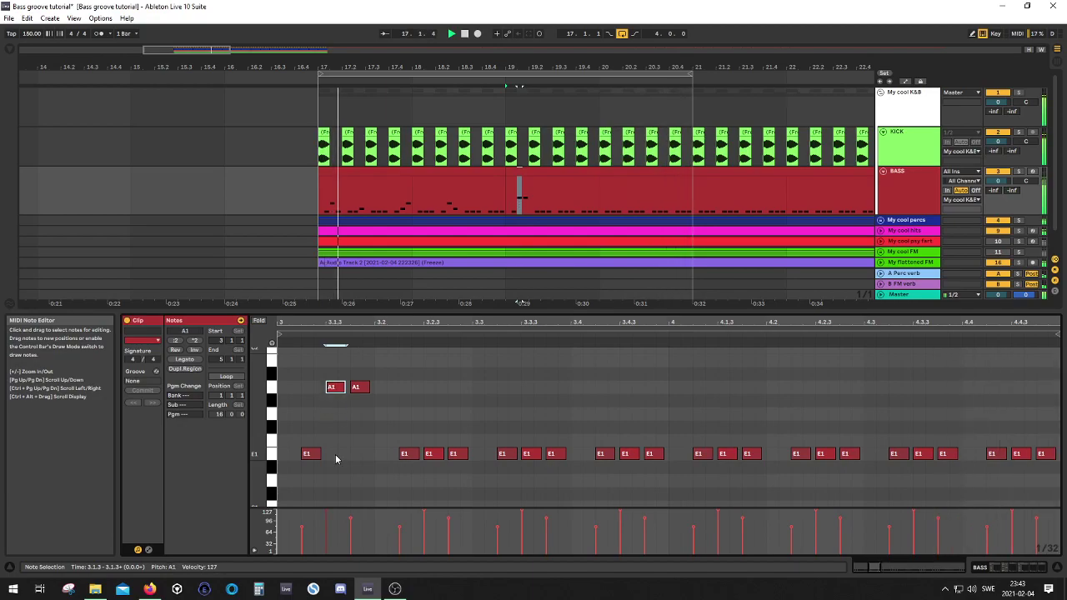
pyautogui.click(364, 389)
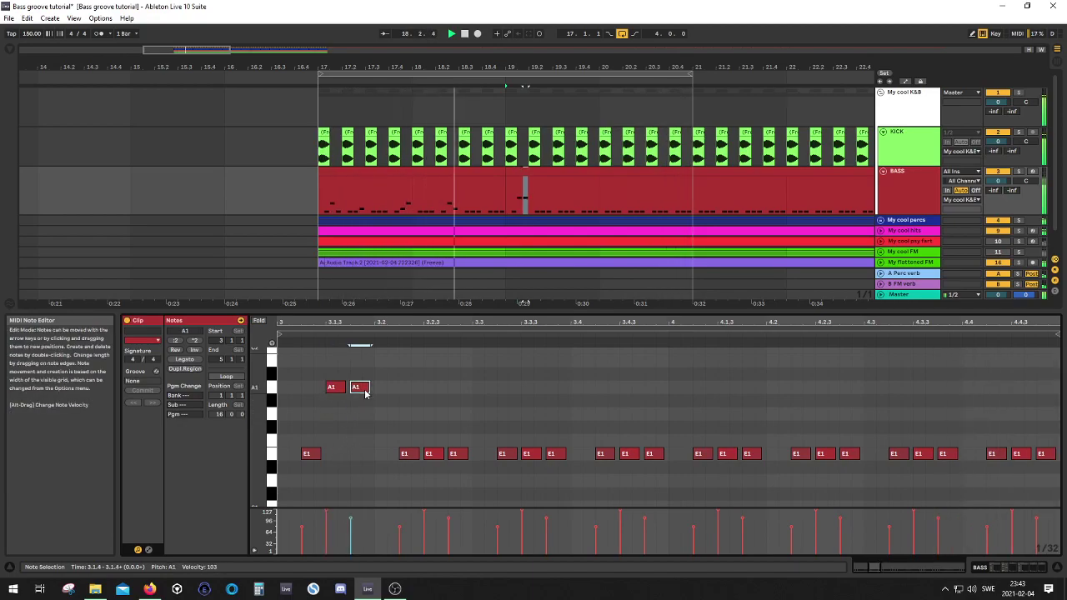
pyautogui.press('Down')
pyautogui.press('Down')
pyautogui.press('Down')
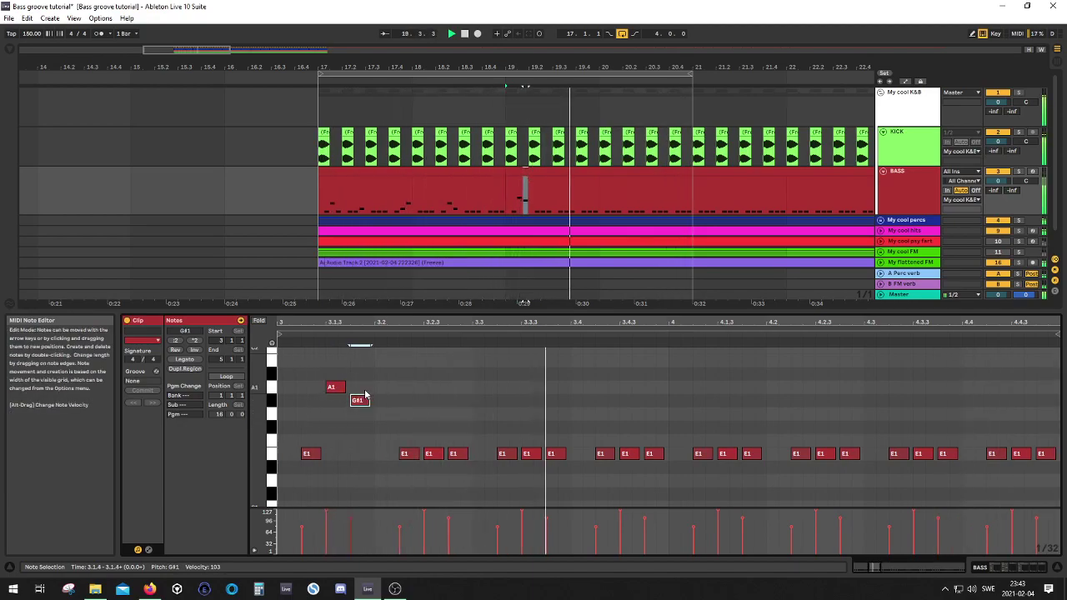
pyautogui.press('Up')
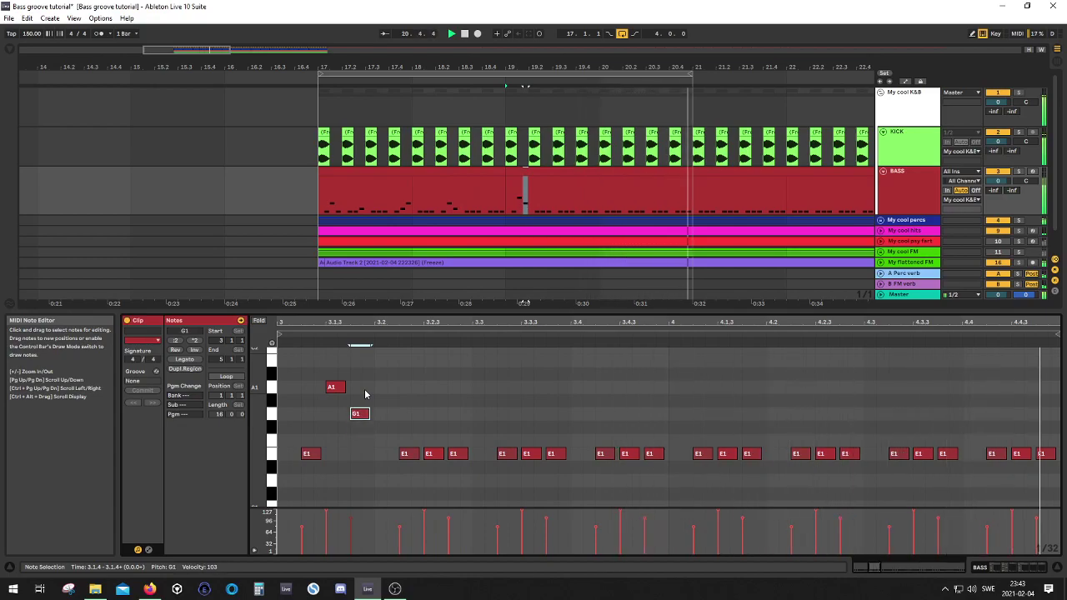
pyautogui.click(434, 456)
pyautogui.press('Up')
pyautogui.press('Up')
pyautogui.press('Up')
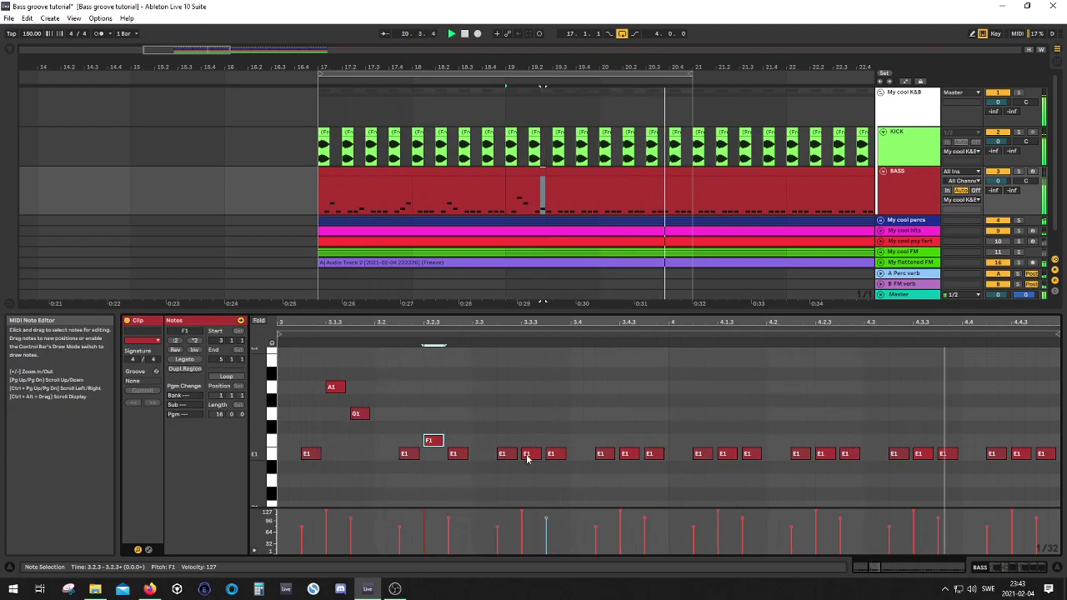
# - Return the G1 note to E1, raise the 3.2.3 note to G1, and play from 3.1.2
pyautogui.click(358, 413)
pyautogui.click(435, 440)
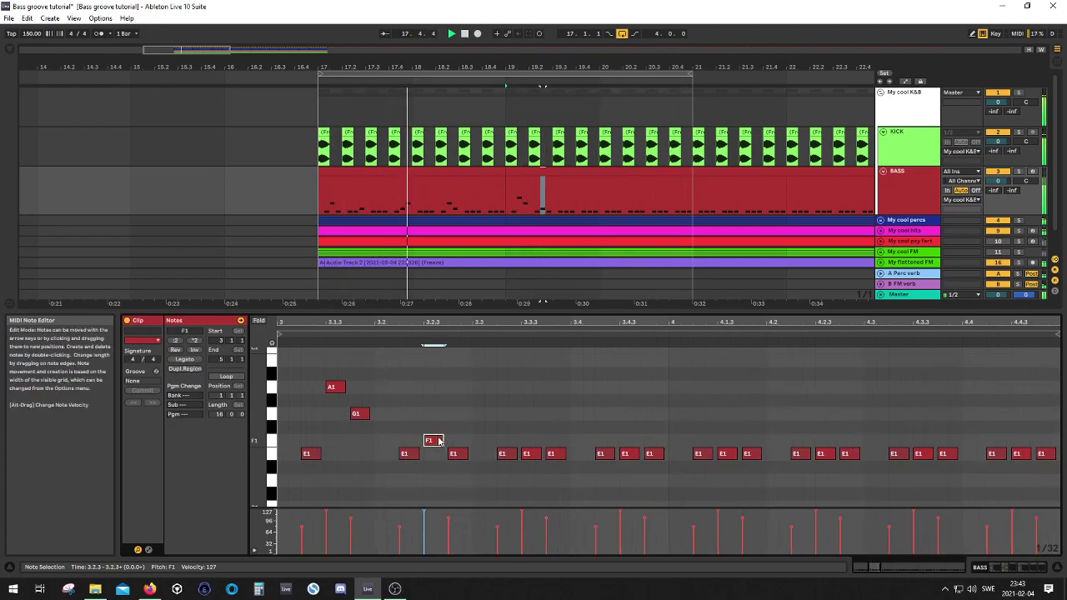
pyautogui.click(359, 414)
pyautogui.click(360, 415)
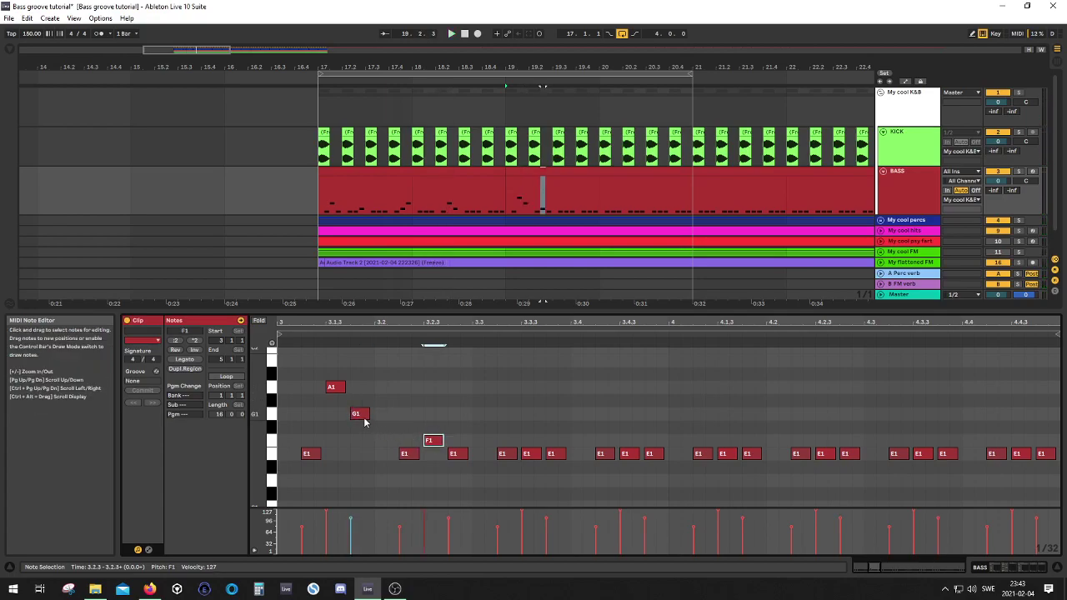
pyautogui.press('Down')
pyautogui.press('Down')
pyautogui.press('Down')
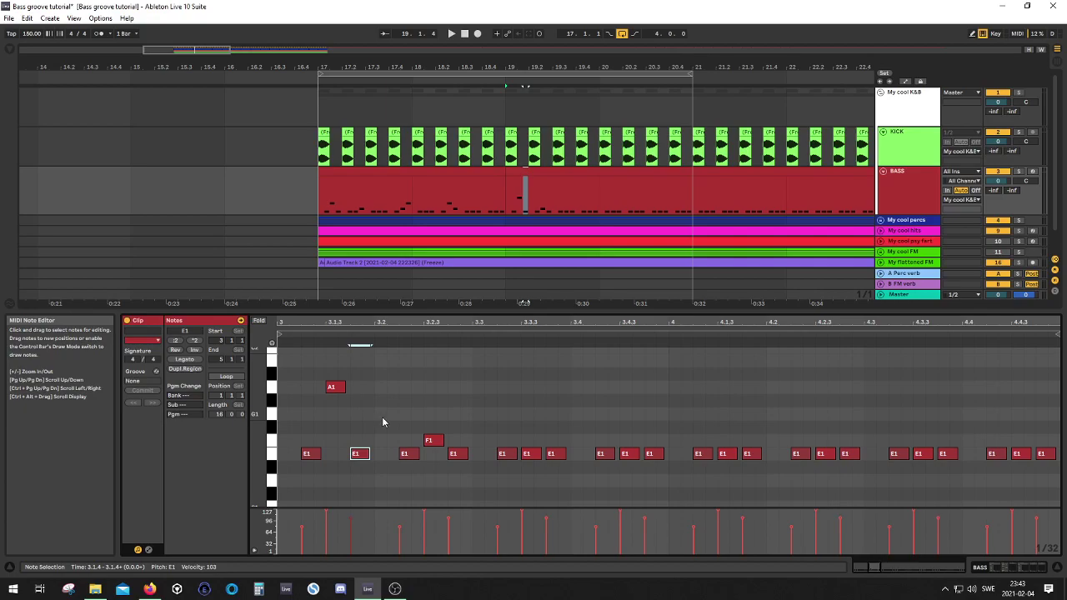
pyautogui.click(432, 442)
pyautogui.press('Up')
pyautogui.press('Up')
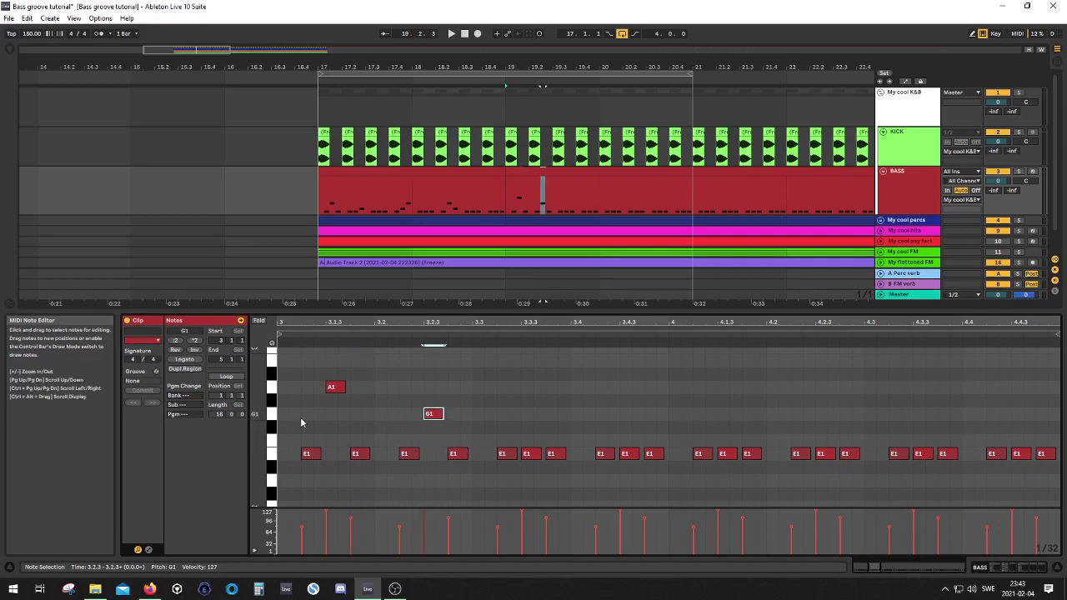
pyautogui.click(301, 422)
pyautogui.press('space')
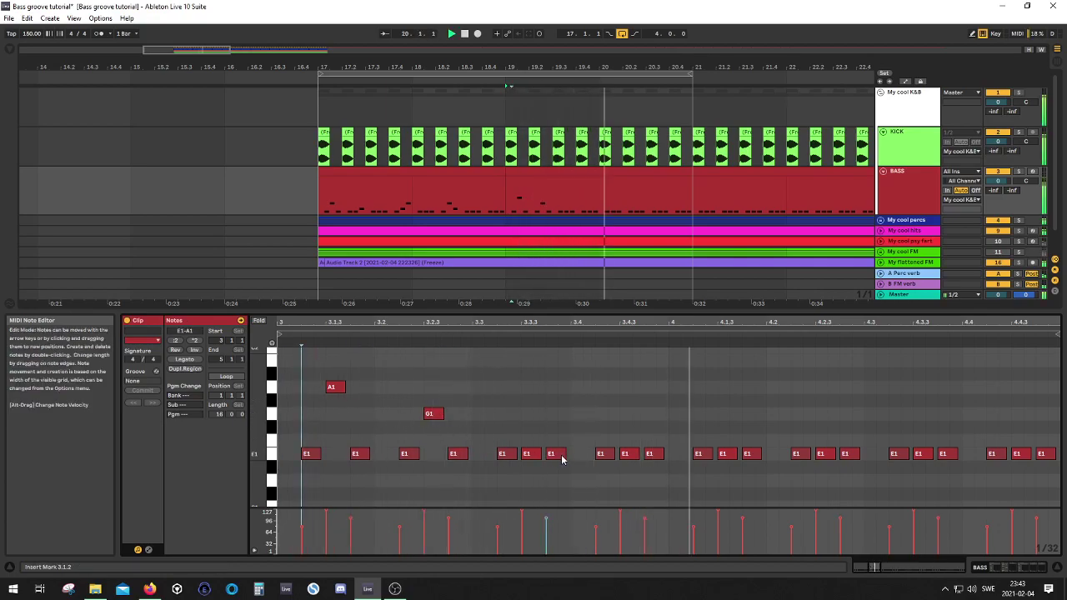
# - Raise the 3.4.3 note a step, the 4.1.3 note to A1, and lift the 4.2.4 note
pyautogui.click(727, 456)
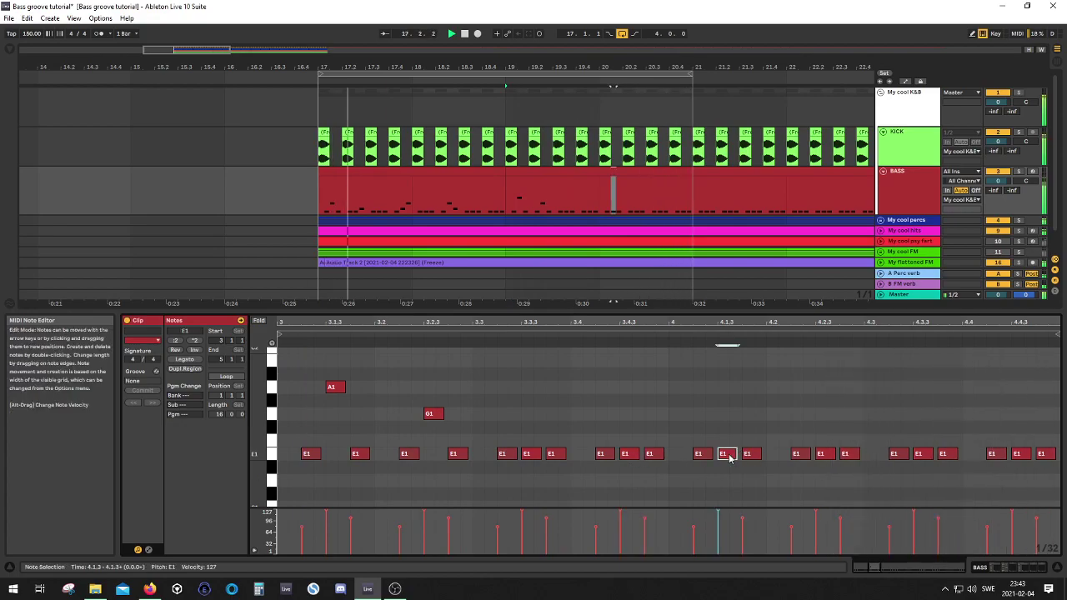
pyautogui.press('Down')
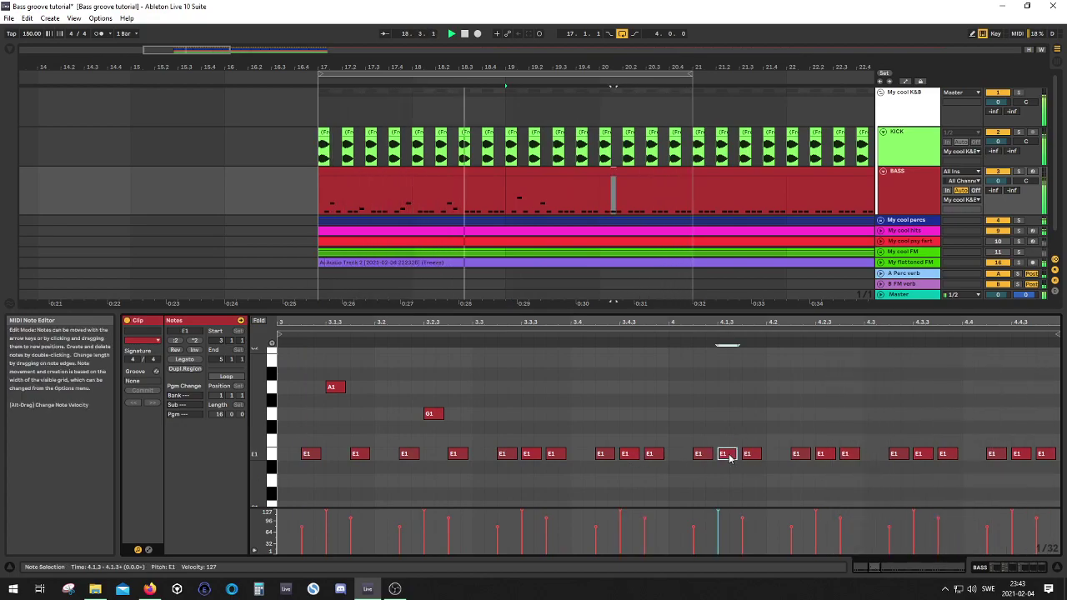
pyautogui.click(531, 454)
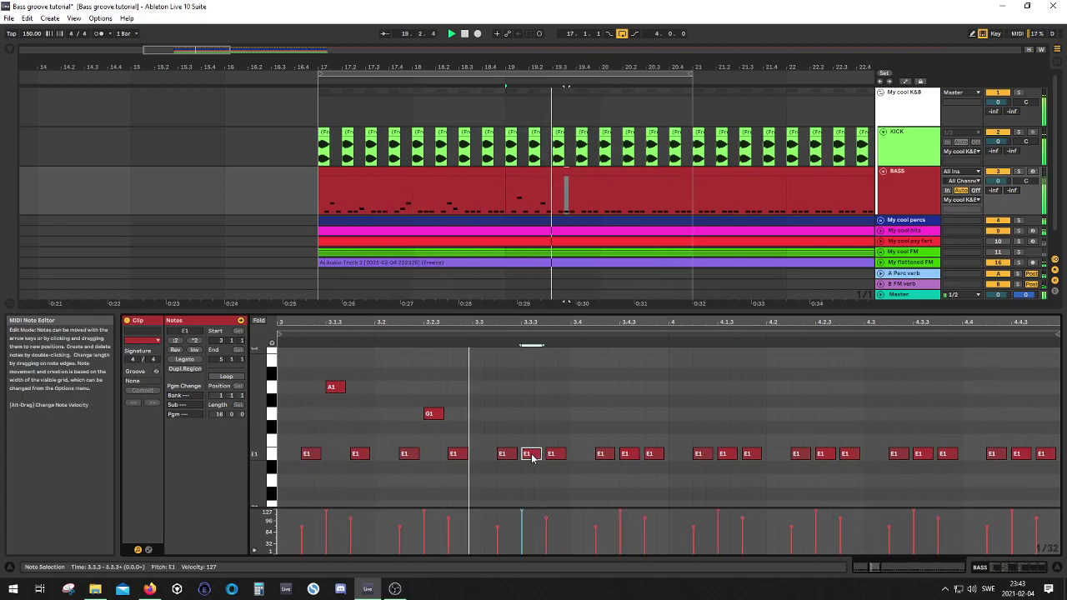
pyautogui.click(625, 454)
pyautogui.press('Up')
pyautogui.press('Up')
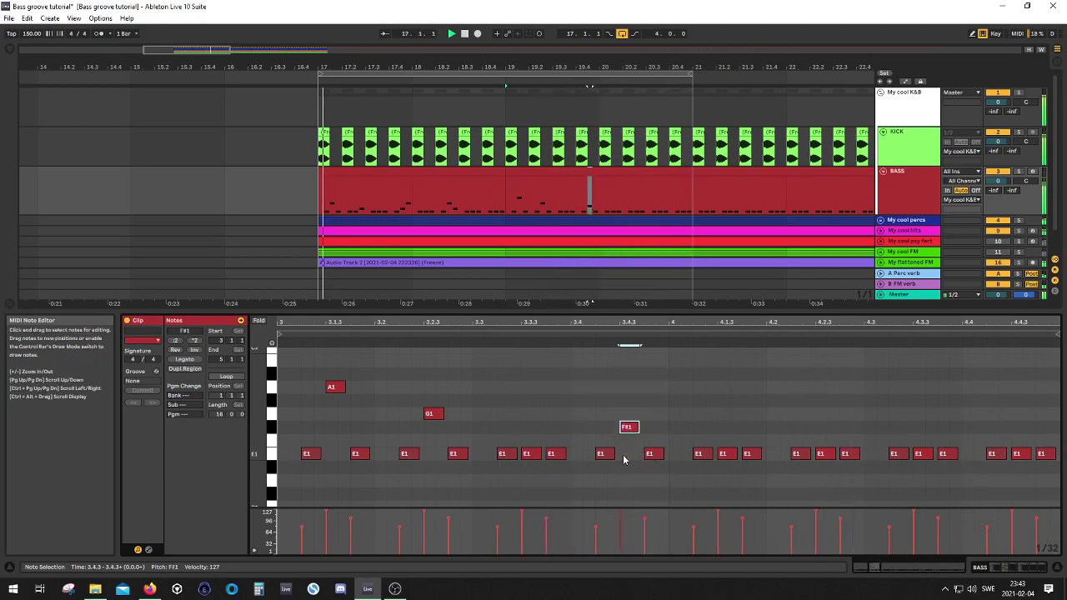
pyautogui.click(723, 455)
pyautogui.press('Up')
pyautogui.press('Up')
pyautogui.press('Up')
pyautogui.press('Up')
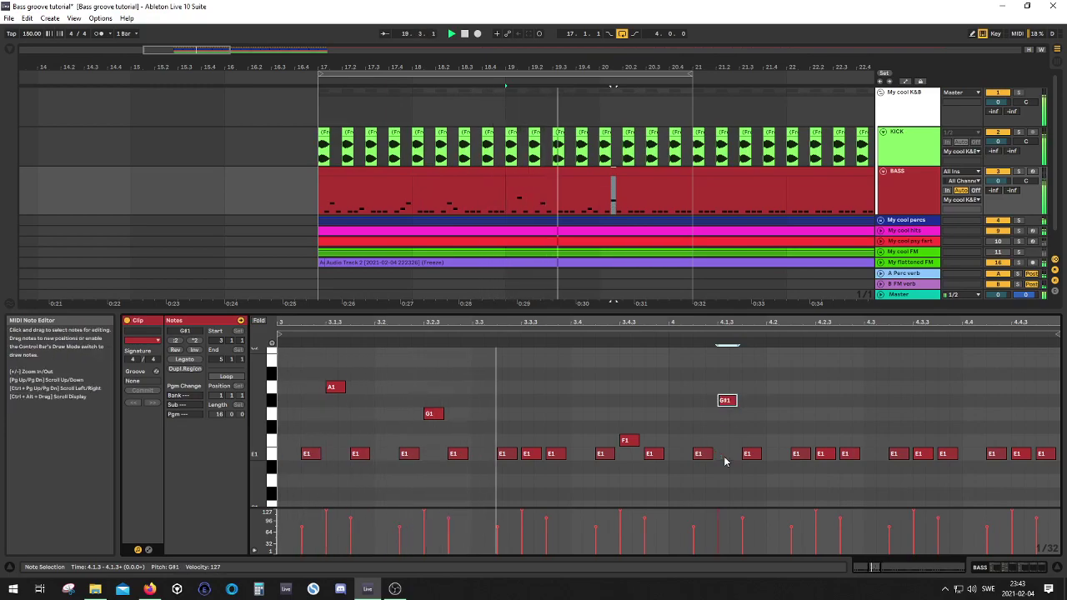
pyautogui.press('Up')
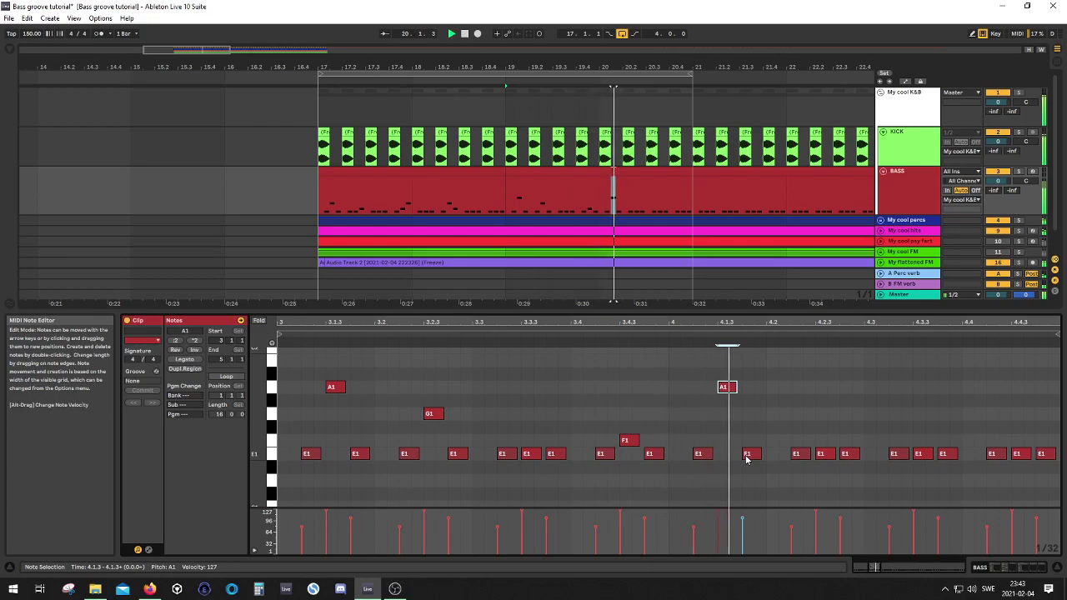
pyautogui.click(851, 456)
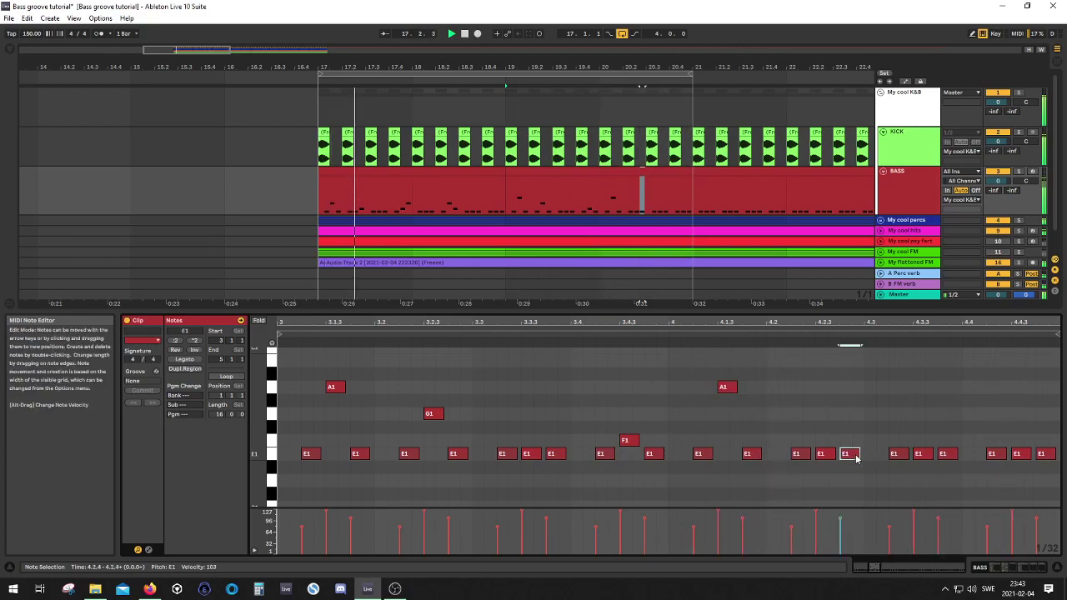
pyautogui.press('Up')
pyautogui.press('Up')
pyautogui.press('Up')
pyautogui.press('Up')
pyautogui.press('Up')
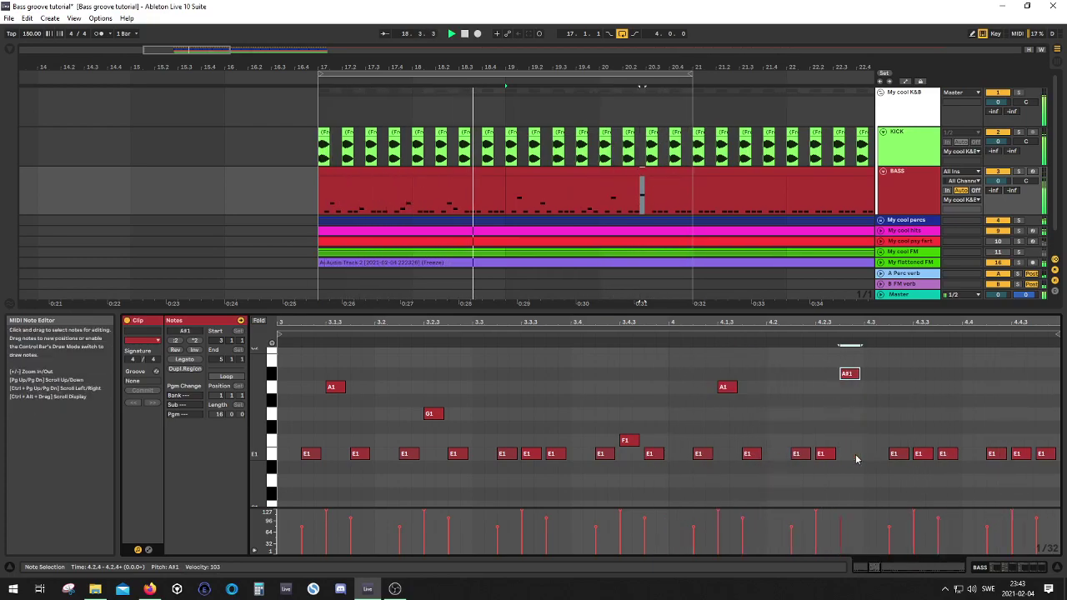
# - Settle the 4.2.4 note on G1, stop playback, and raise the 4.3.4 note two semitones
pyautogui.press('Down')
pyautogui.press('Down')
pyautogui.press('Down')
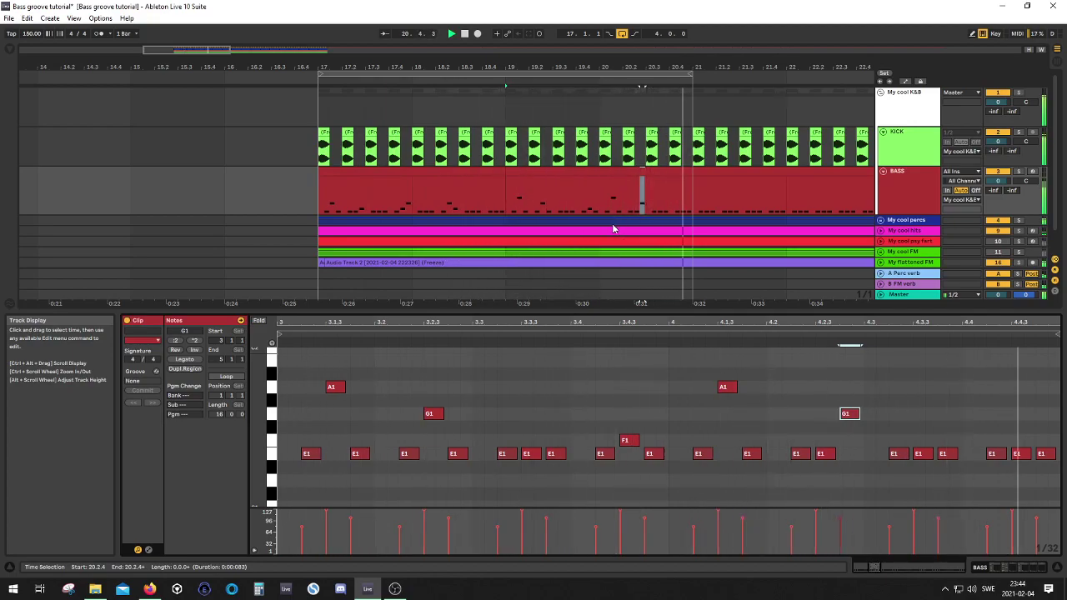
pyautogui.press('space')
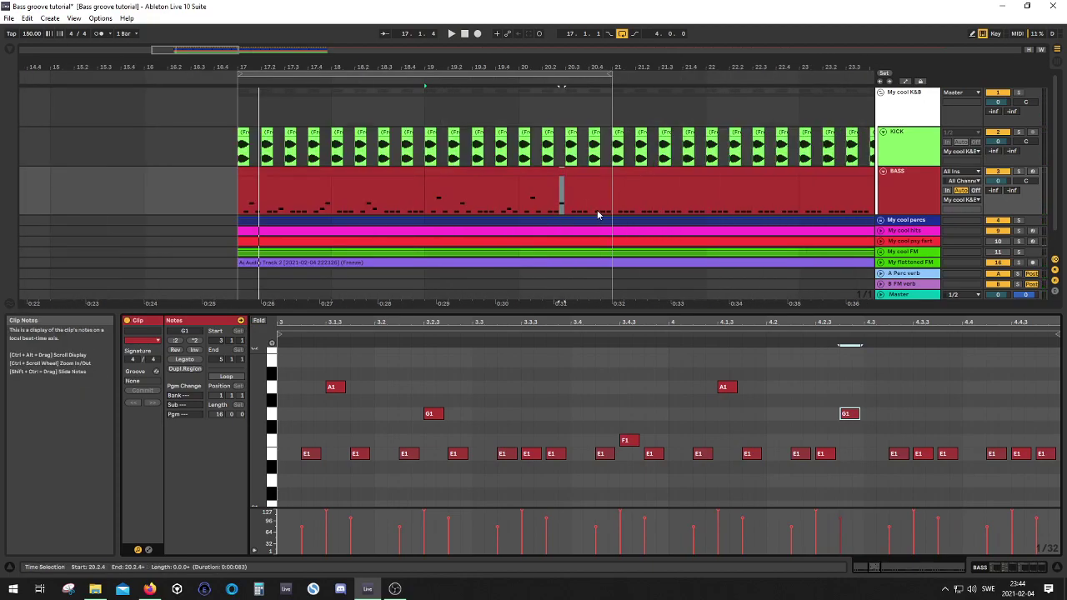
pyautogui.click(925, 454)
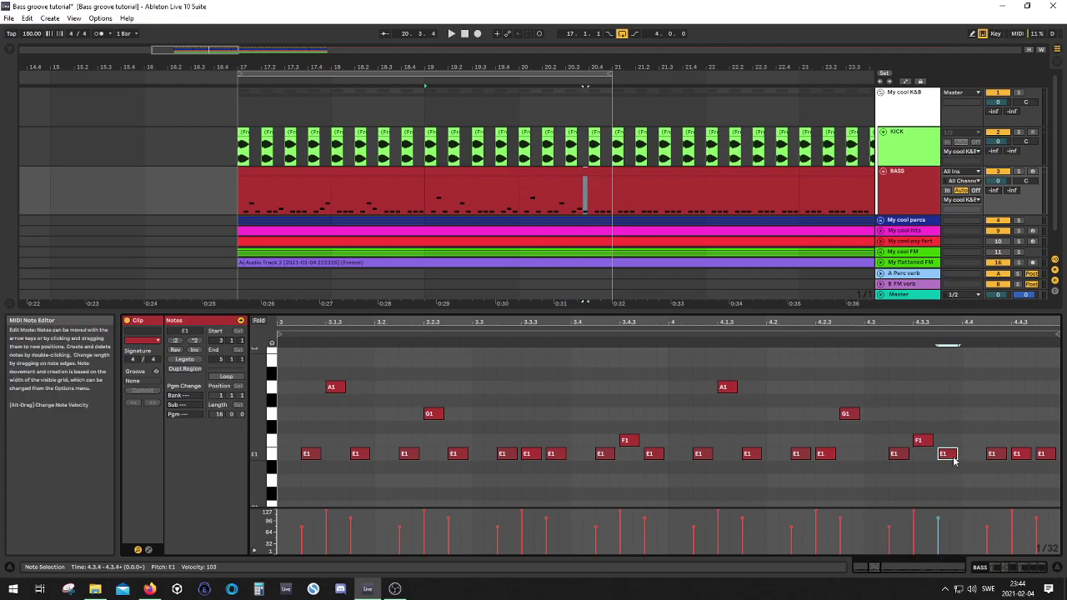
pyautogui.press('Up')
pyautogui.press('Up')
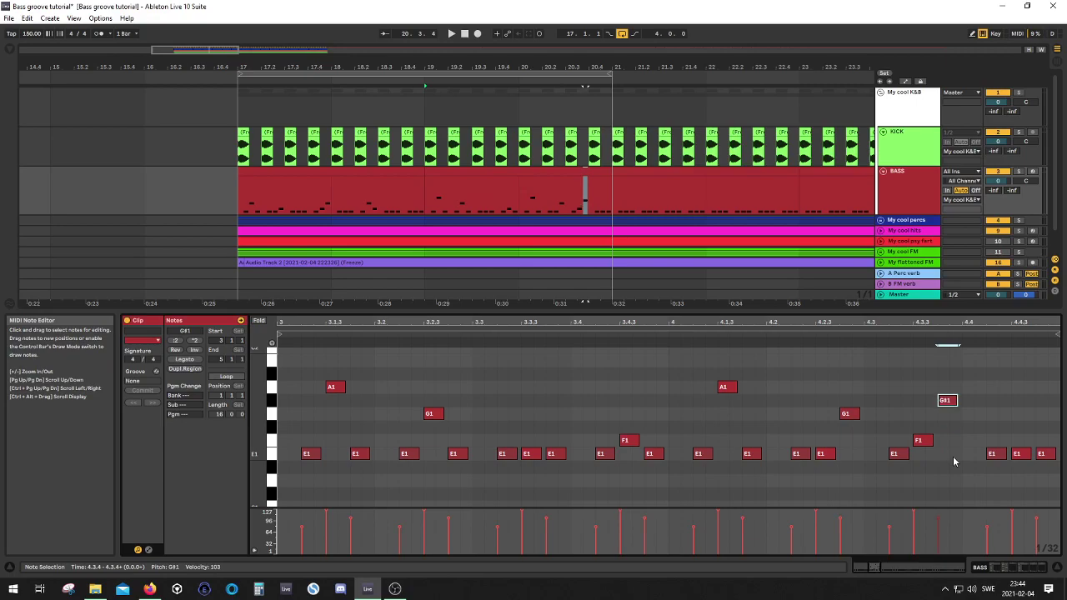
pyautogui.click(1018, 456)
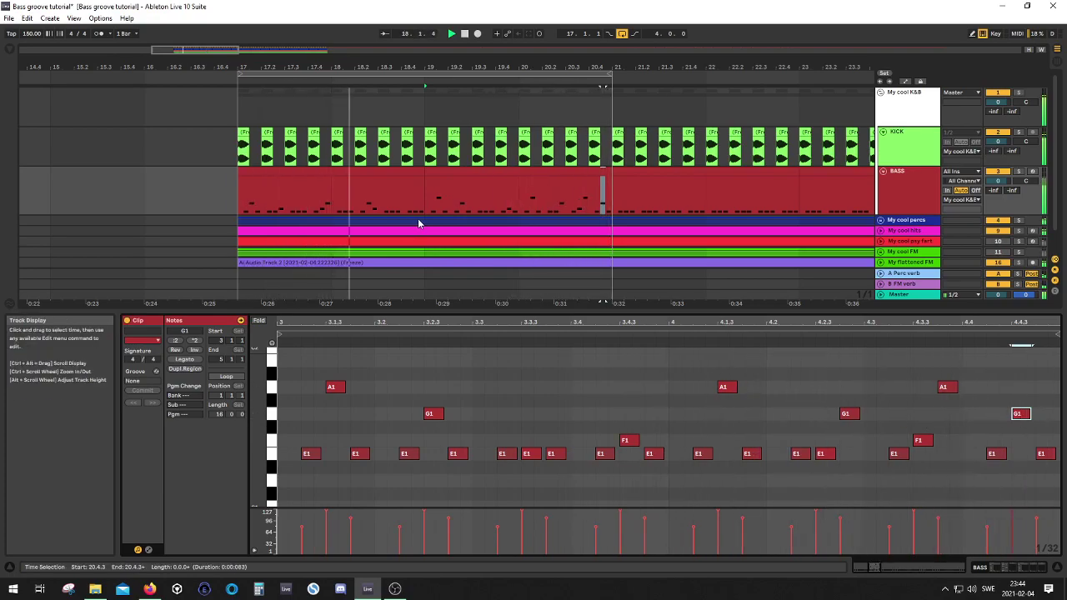
# - Duplicate both bars 17–21 BASS clips with Ctrl+D and move the loop to bars 21–25
pyautogui.scroll(-2, 426, 207)
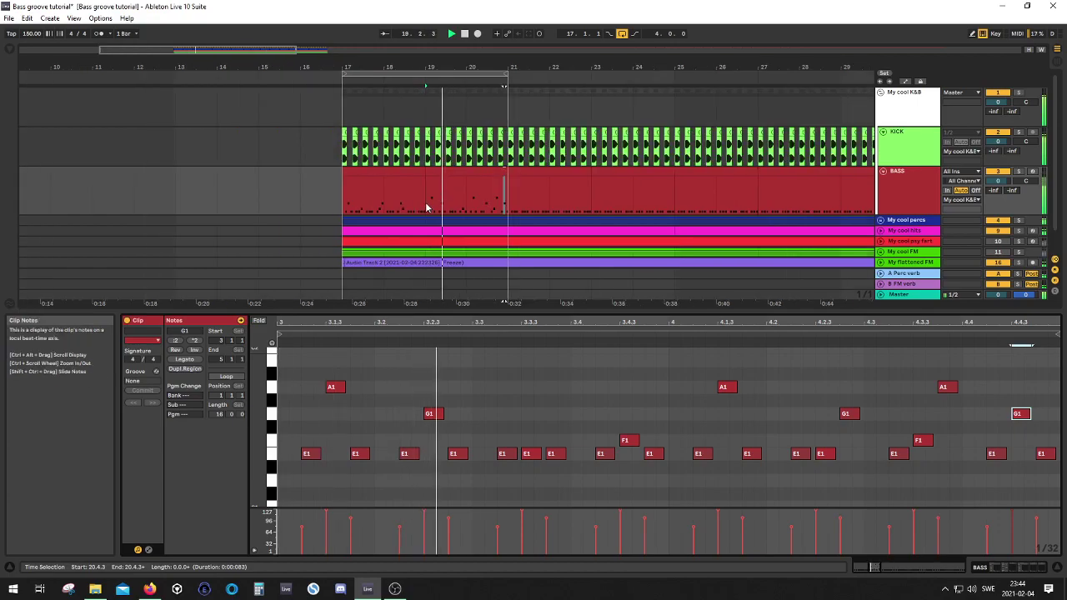
pyautogui.hscroll(2, 425, 207)
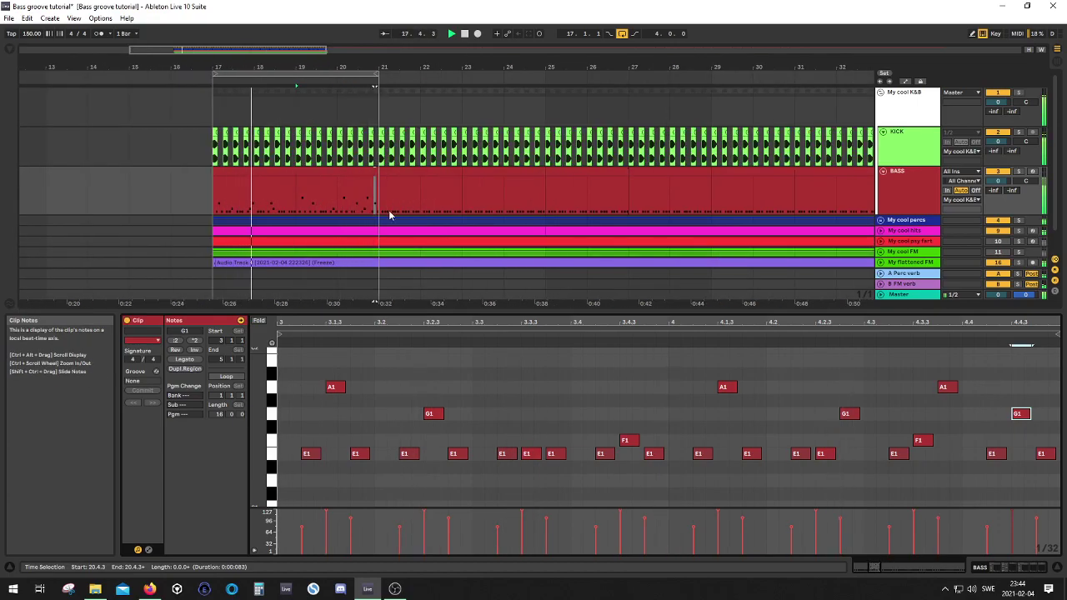
pyautogui.moveTo(298, 193); pyautogui.dragTo(378, 193)
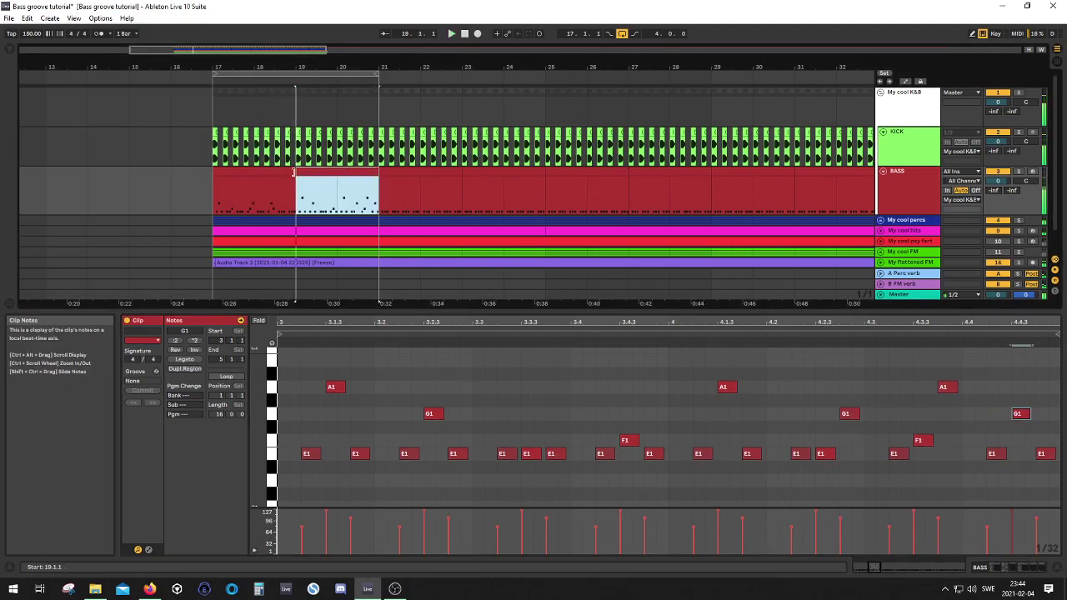
pyautogui.keyDown('shift'); pyautogui.click(269, 170); pyautogui.keyUp('shift')
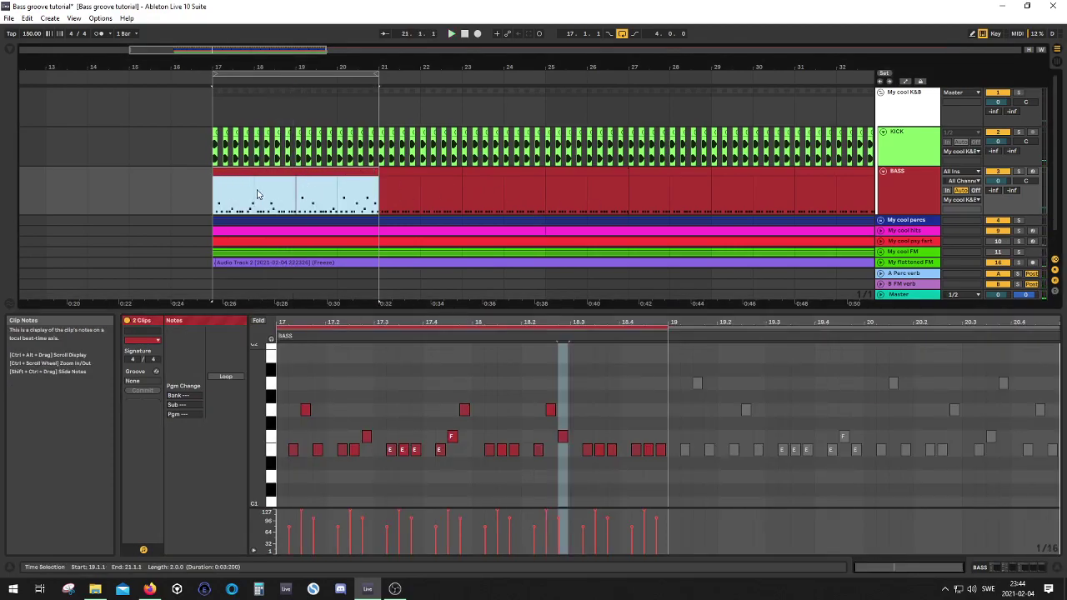
pyautogui.hotkey('ctrl', 'd')
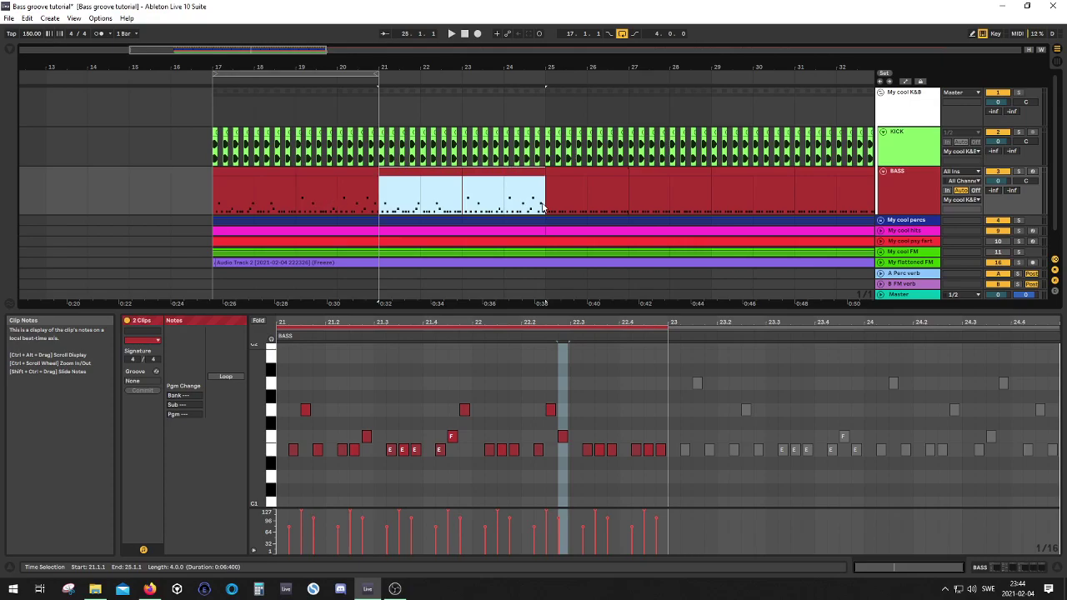
pyautogui.moveTo(336, 83); pyautogui.dragTo(502, 85)
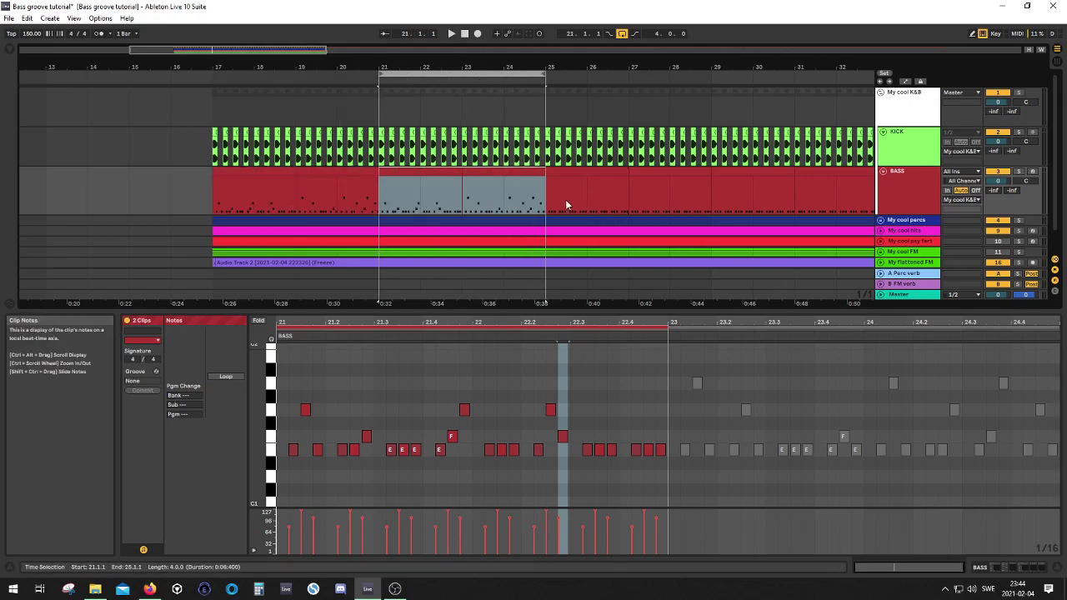
pyautogui.click(434, 185)
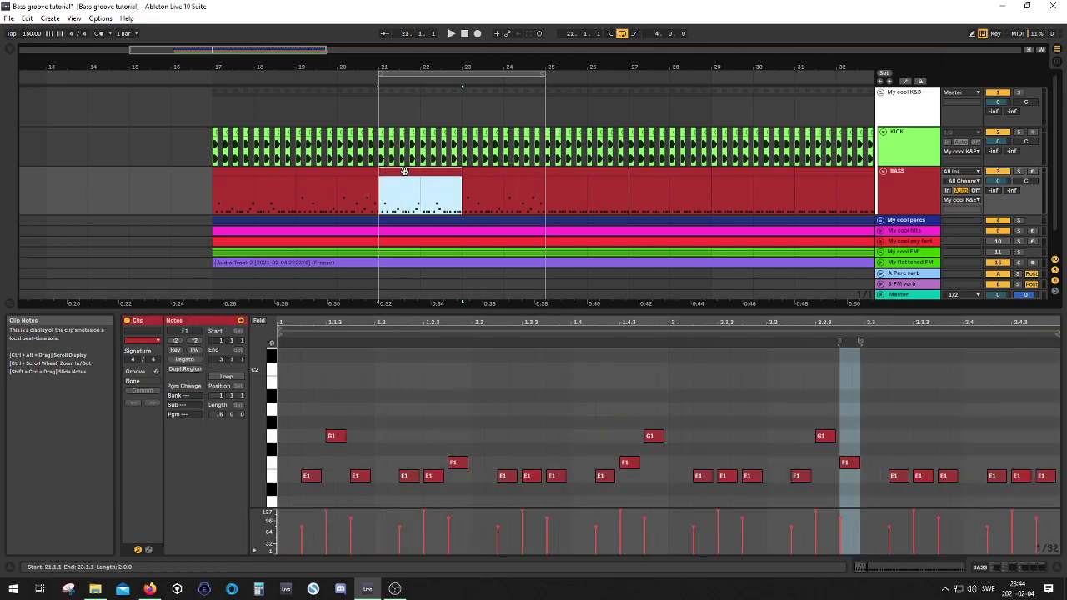
# - In the bars 21–23 clip, lower the 1.1.3 G1 to F1 and the late F1 and G1 to E1
pyautogui.click(338, 437)
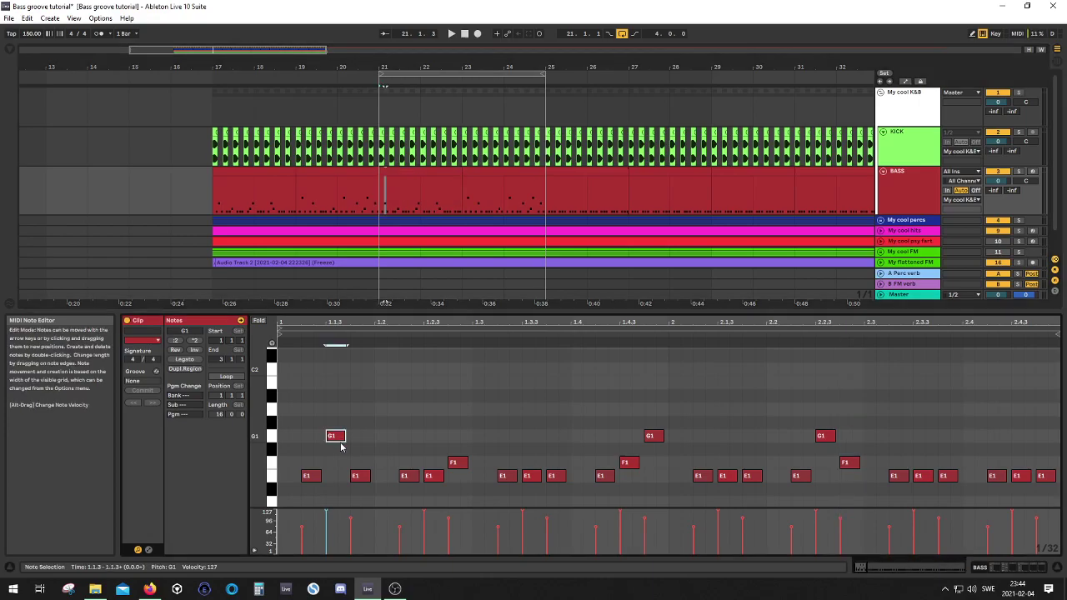
pyautogui.press('Down')
pyautogui.press('Down')
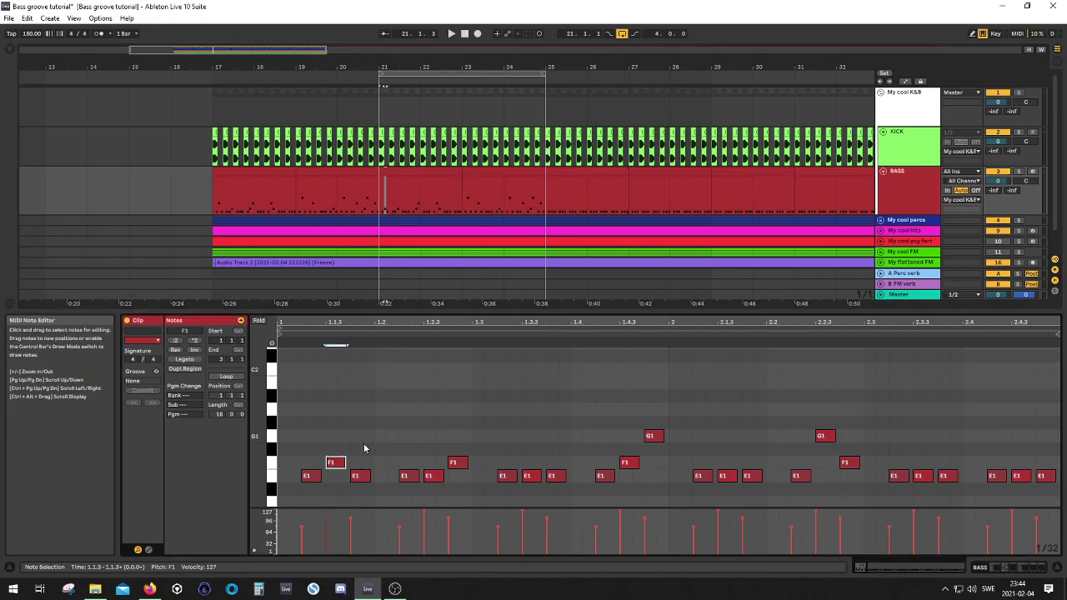
pyautogui.click(337, 220)
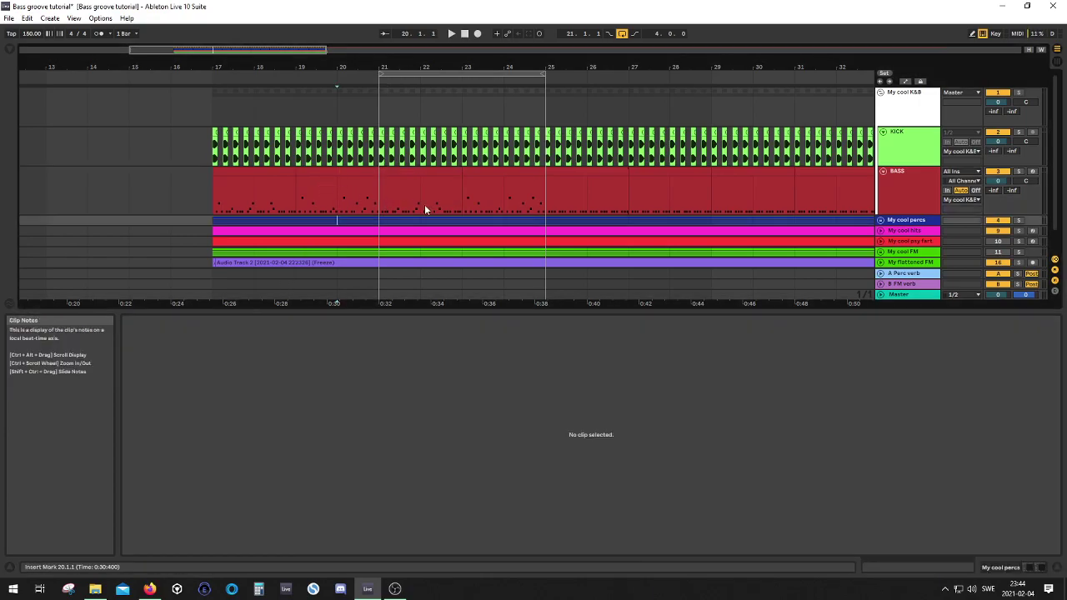
pyautogui.click(357, 198)
pyautogui.press('space')
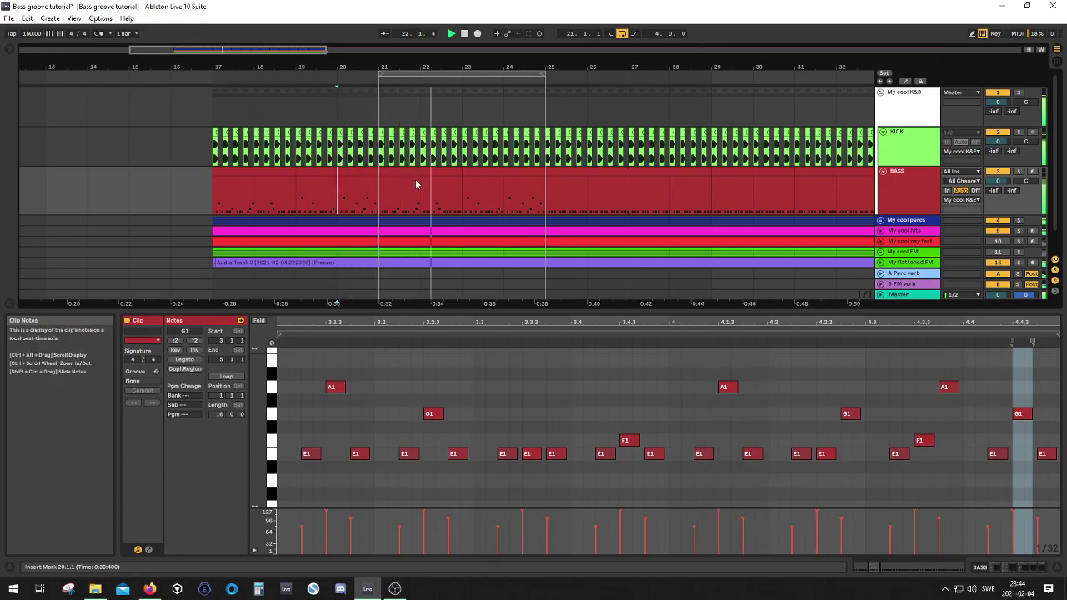
pyautogui.moveTo(417, 184); pyautogui.dragTo(390, 200)
pyautogui.press('space')
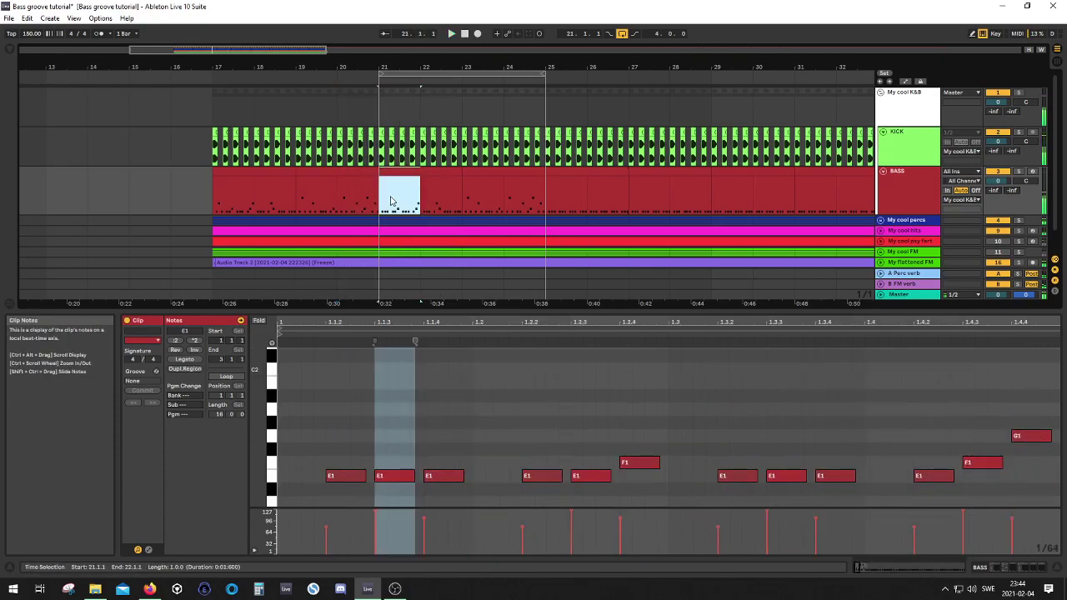
pyautogui.click(639, 463)
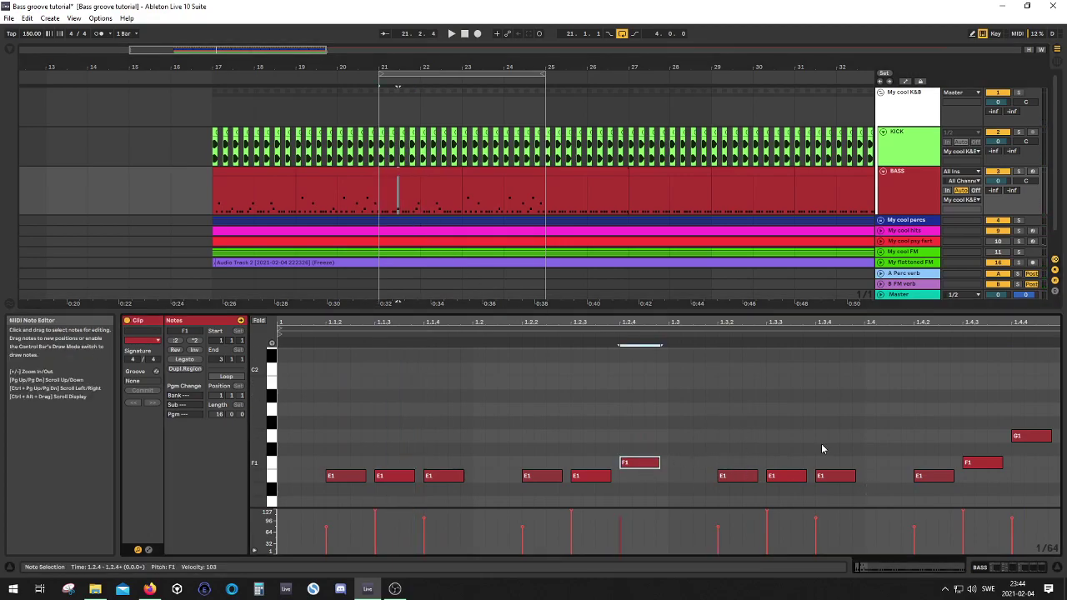
pyautogui.moveTo(980, 462); pyautogui.dragTo(980, 476)
pyautogui.moveTo(1029, 435); pyautogui.dragTo(1031, 462)
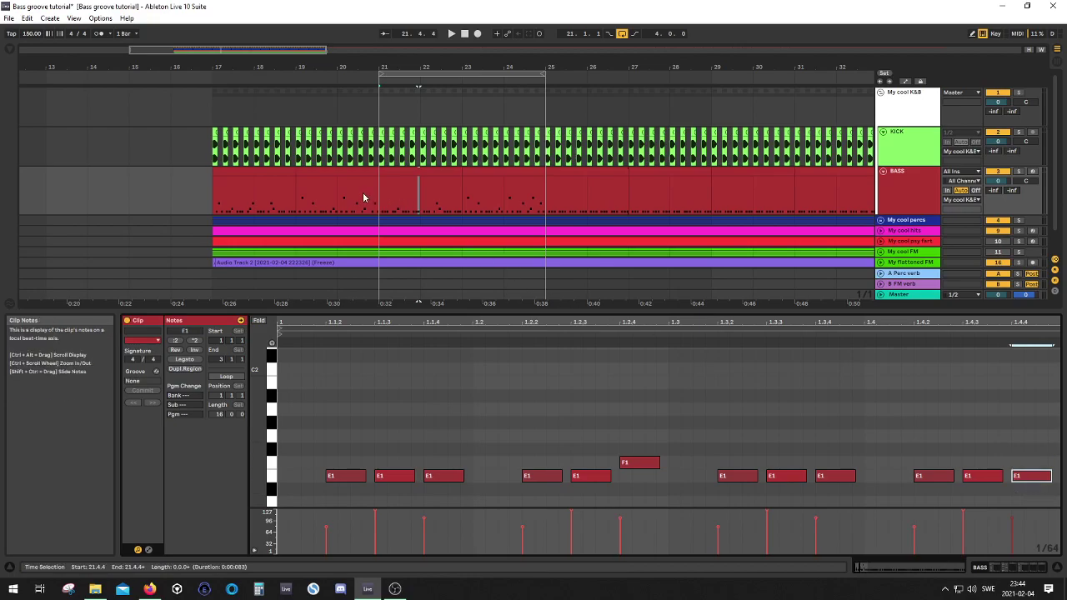
pyautogui.click(395, 210)
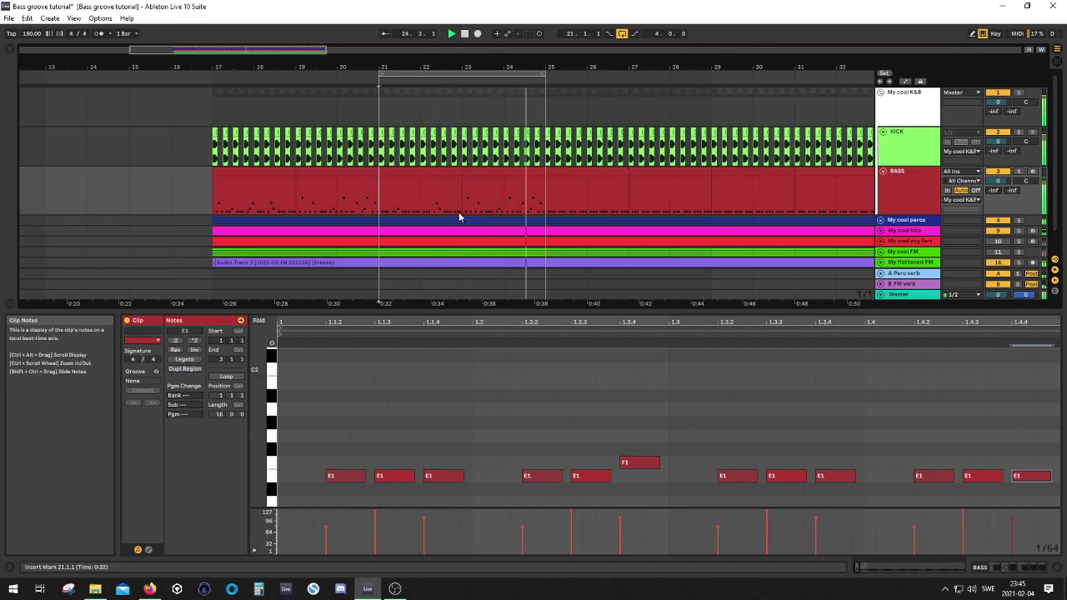
# - In the bars 23–25 clip, bring the raised A1, G1 and F1 notes back down to E1
pyautogui.click(508, 207)
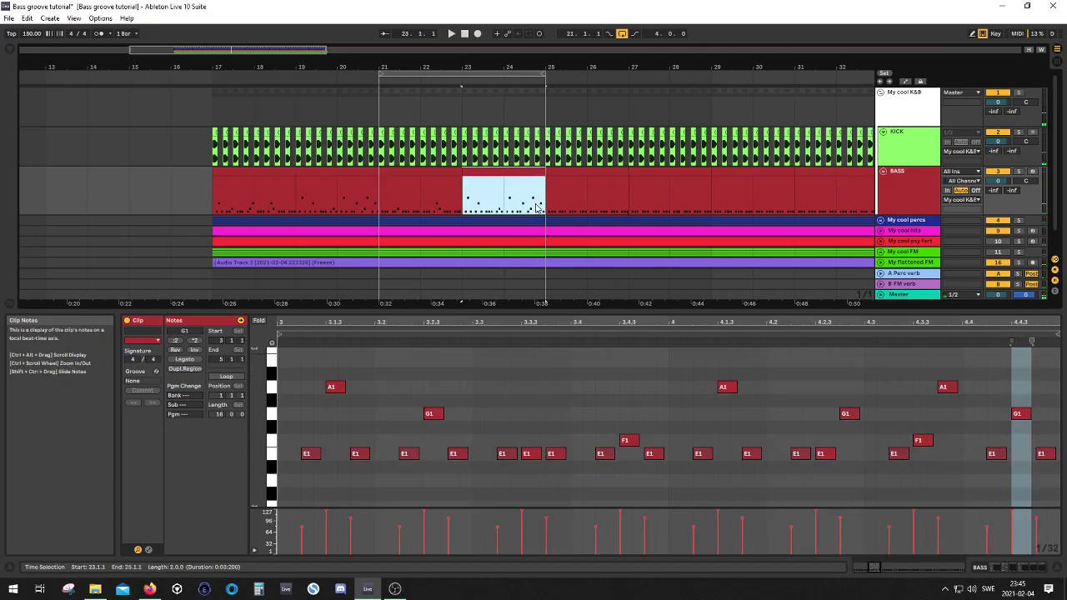
pyautogui.moveTo(508, 206); pyautogui.dragTo(546, 208)
pyautogui.click(408, 387)
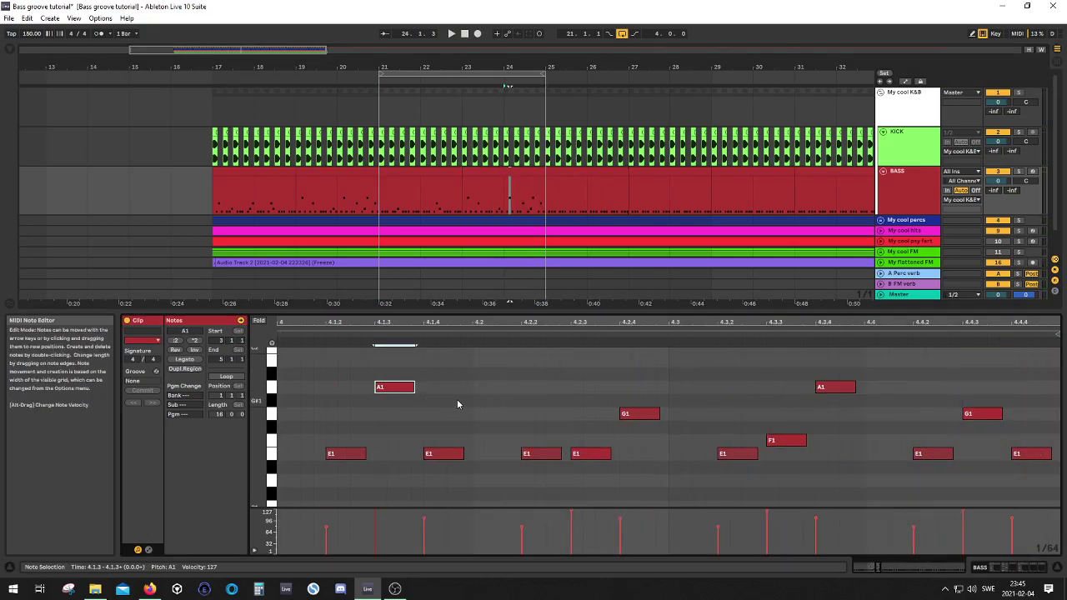
pyautogui.press('Down')
pyautogui.press('Down')
pyautogui.press('Down')
pyautogui.click(641, 418)
pyautogui.press('Down')
pyautogui.press('Down')
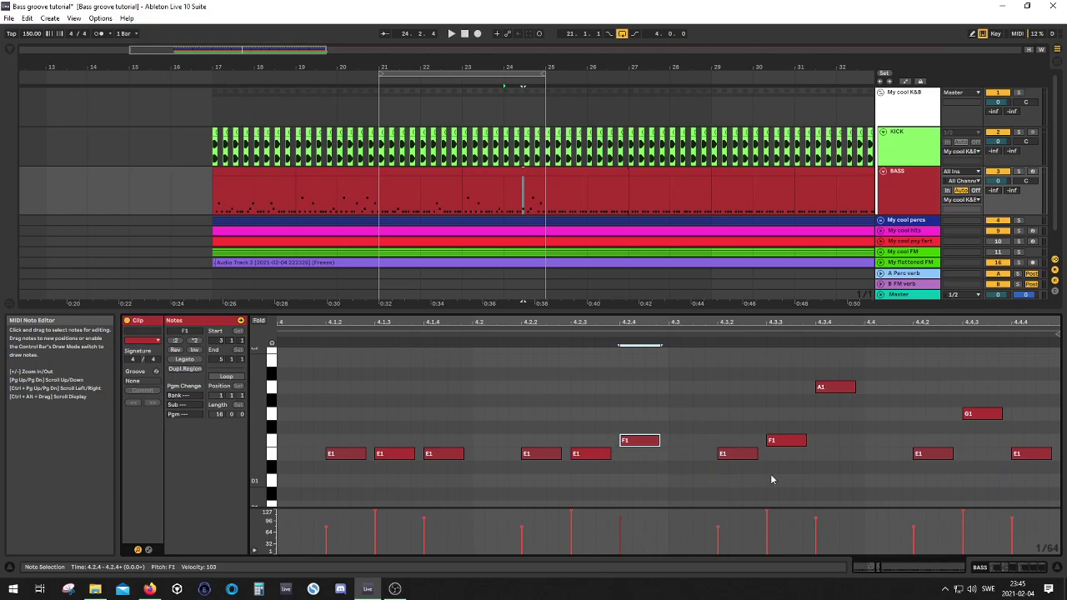
pyautogui.click(794, 442)
pyautogui.press('Down')
pyautogui.press('Down')
pyautogui.press('Up')
pyautogui.click(833, 388)
pyautogui.press('Down')
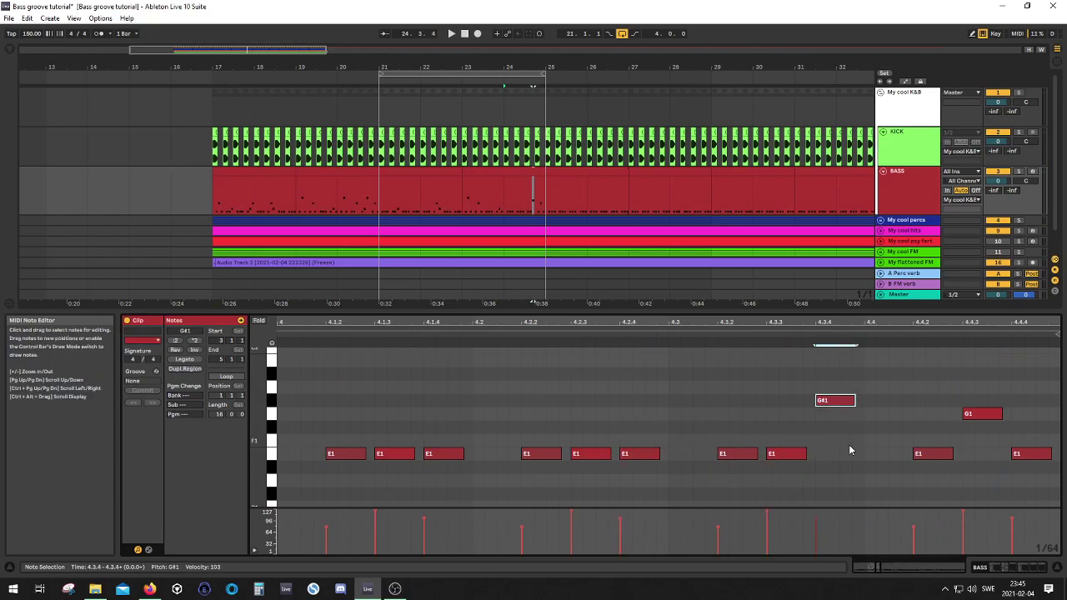
pyautogui.press('Down')
pyautogui.click(982, 415)
pyautogui.press('Down')
pyautogui.press('Down')
pyautogui.press('Down')
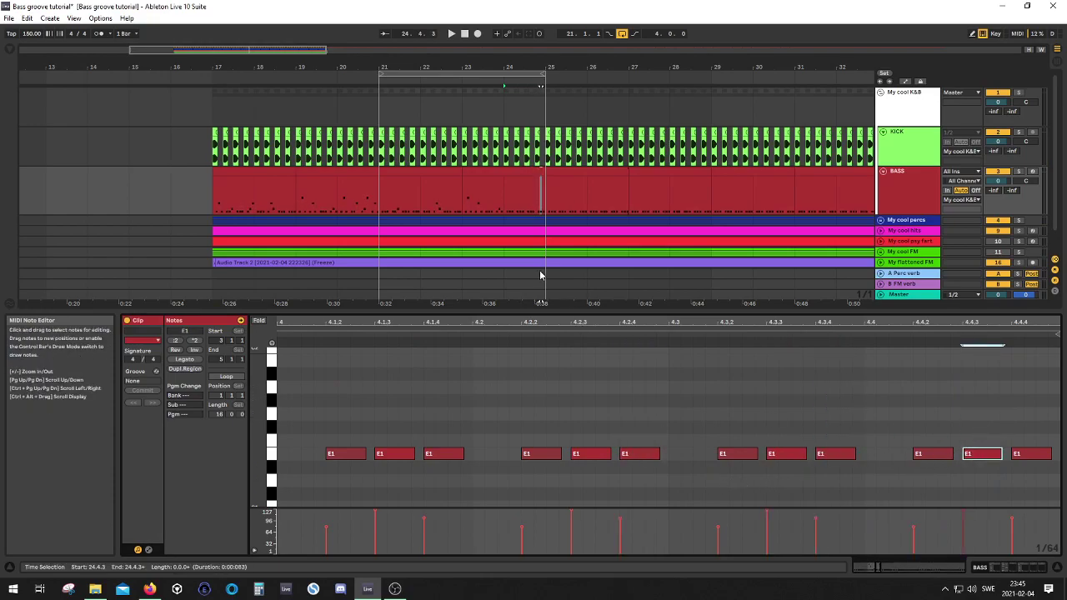
pyautogui.click(452, 185)
# - Move the loop start from bar 21 back to bar 17, spanning bars 17–25
pyautogui.click(375, 197)
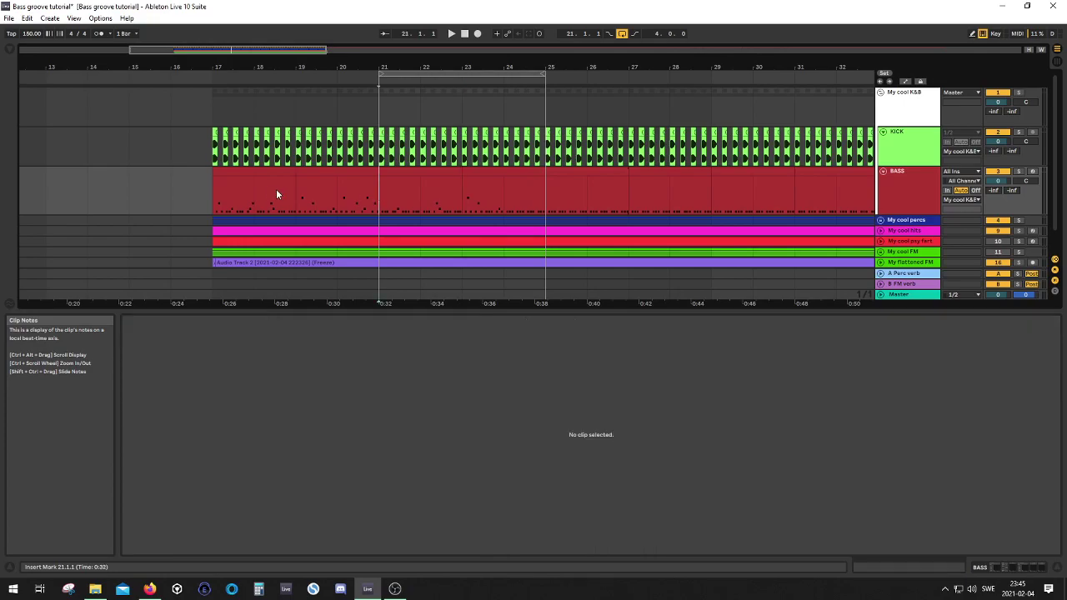
pyautogui.click(221, 197)
pyautogui.moveTo(379, 75); pyautogui.dragTo(221, 80)
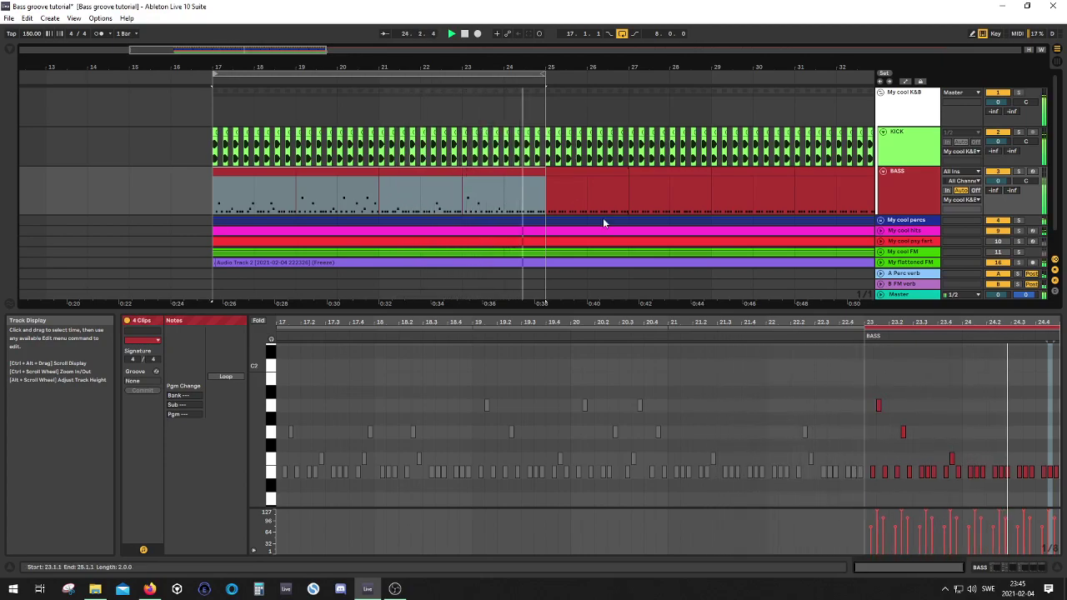
# - Time-select bar 20 of the BASS clip to show its notes
pyautogui.click(378, 208)
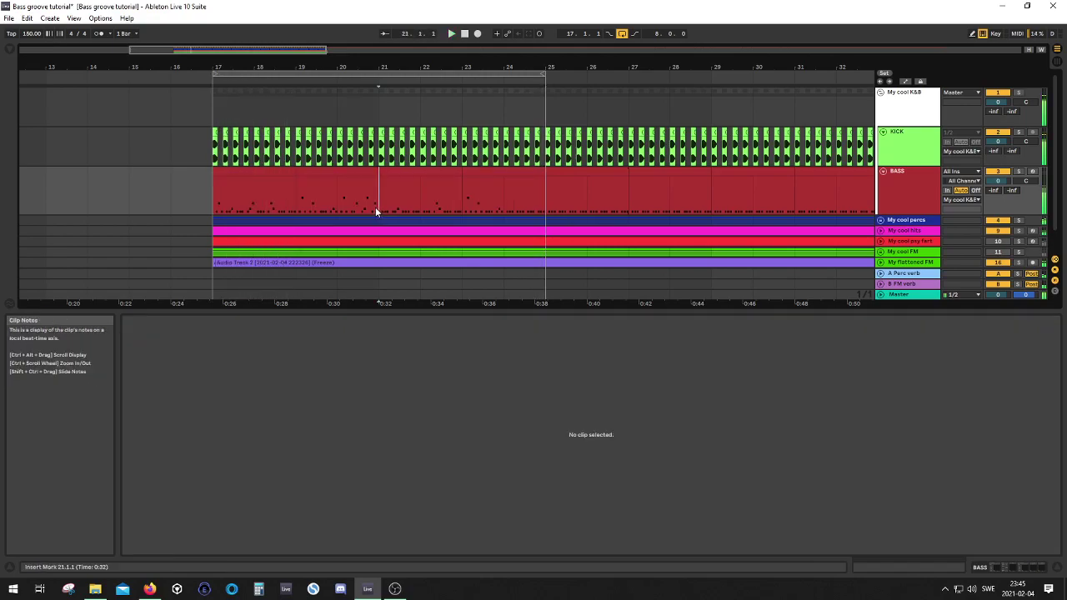
pyautogui.moveTo(374, 208); pyautogui.dragTo(338, 209)
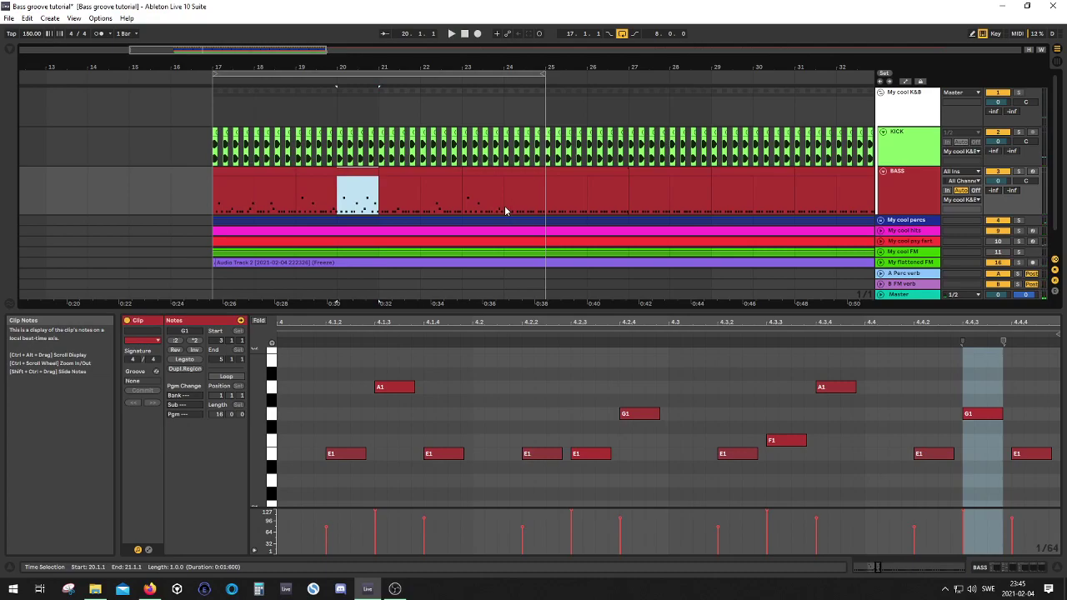
pyautogui.click(504, 210)
pyautogui.moveTo(504, 210); pyautogui.dragTo(545, 209)
pyautogui.click(346, 182)
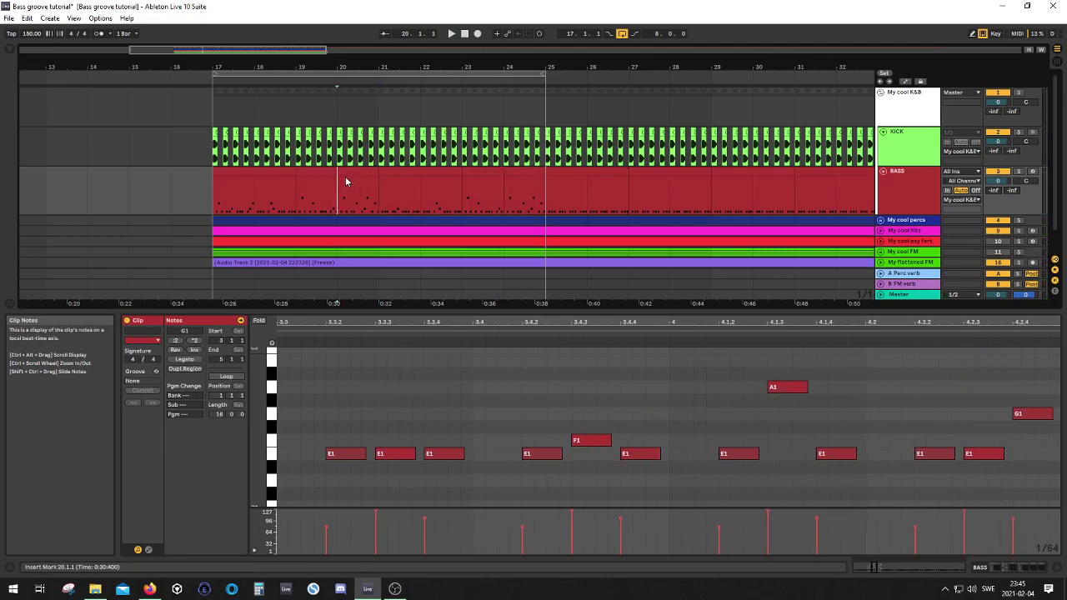
pyautogui.moveTo(346, 183)
pyautogui.mouseDown()
pyautogui.moveTo(379, 189)
pyautogui.moveTo(349, 187)
pyautogui.mouseUp()
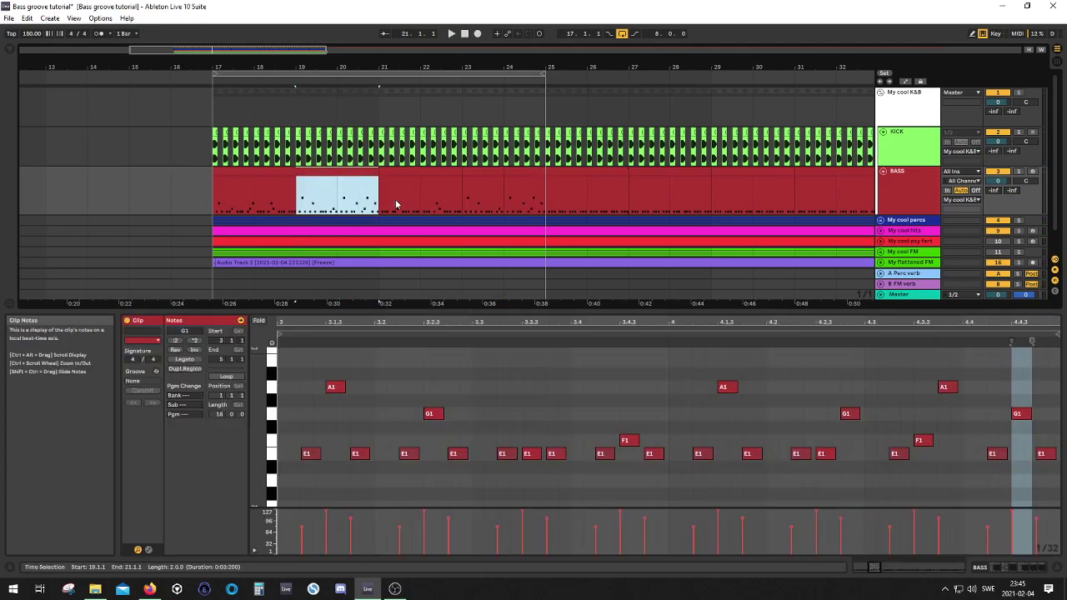
pyautogui.click(349, 207)
pyautogui.moveTo(341, 206); pyautogui.dragTo(377, 208)
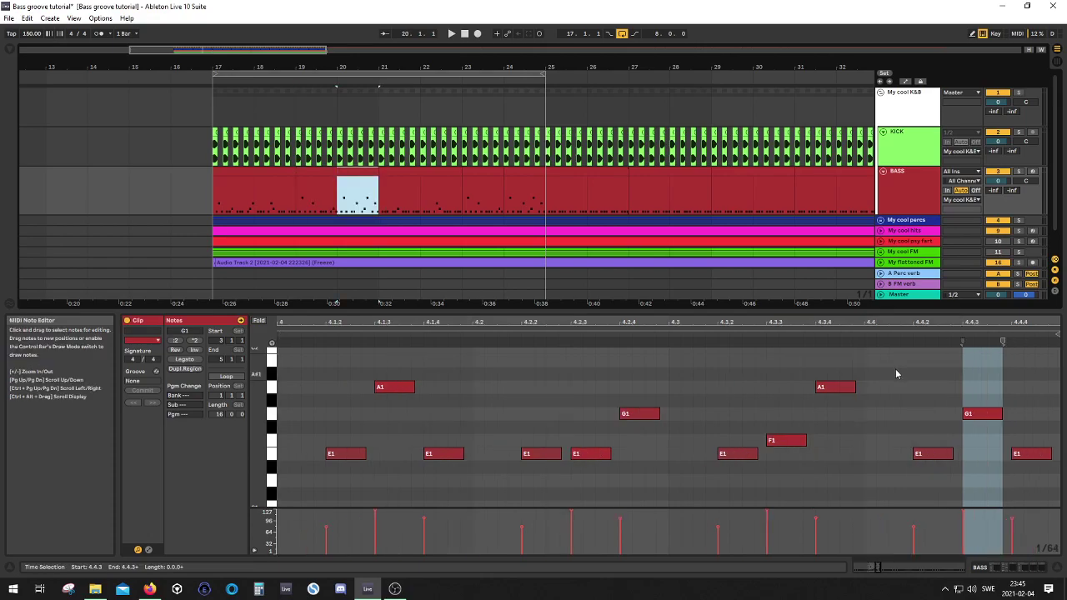
# - Lower the A1 and G1 notes in bar 20 down to E1 and F1, then play it back
pyautogui.moveTo(985, 364); pyautogui.dragTo(643, 415)
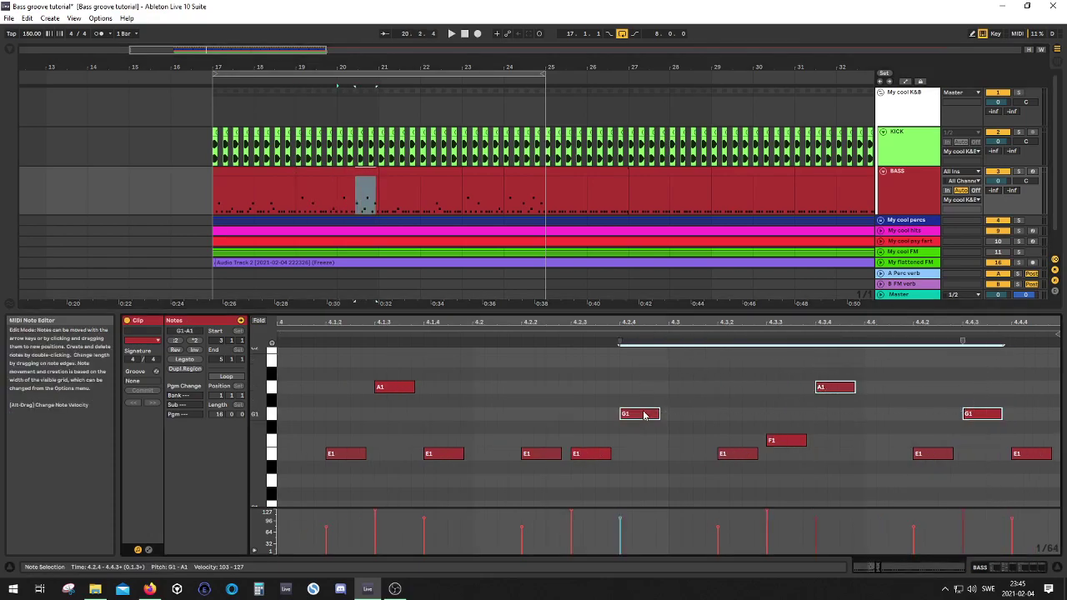
pyautogui.press('Down')
pyautogui.press('Down')
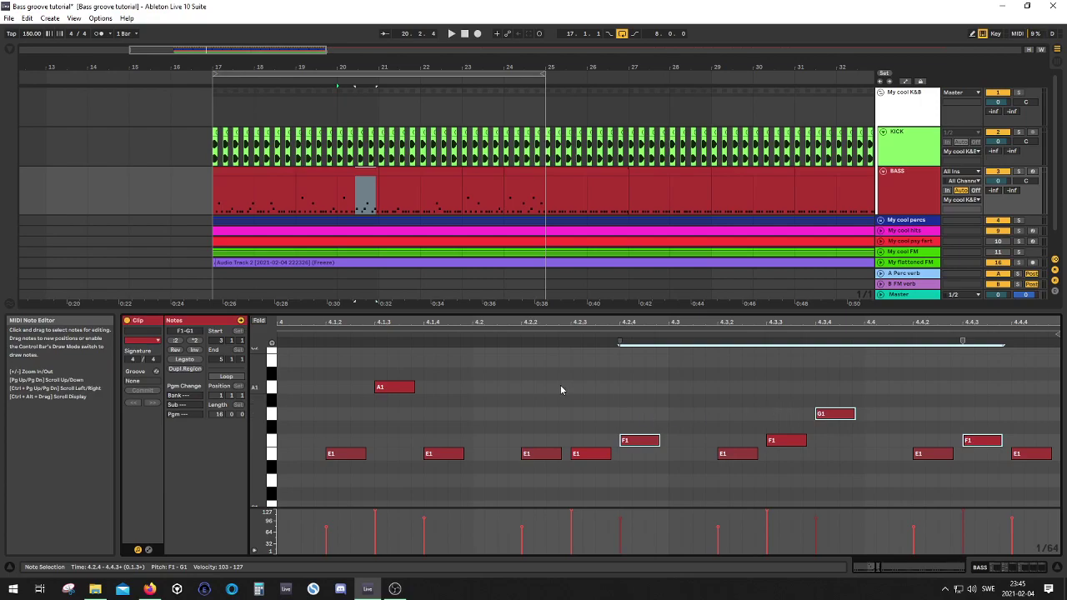
pyautogui.click(393, 387)
pyautogui.press('Down')
pyautogui.press('Down')
pyautogui.press('Down')
pyautogui.press('Down')
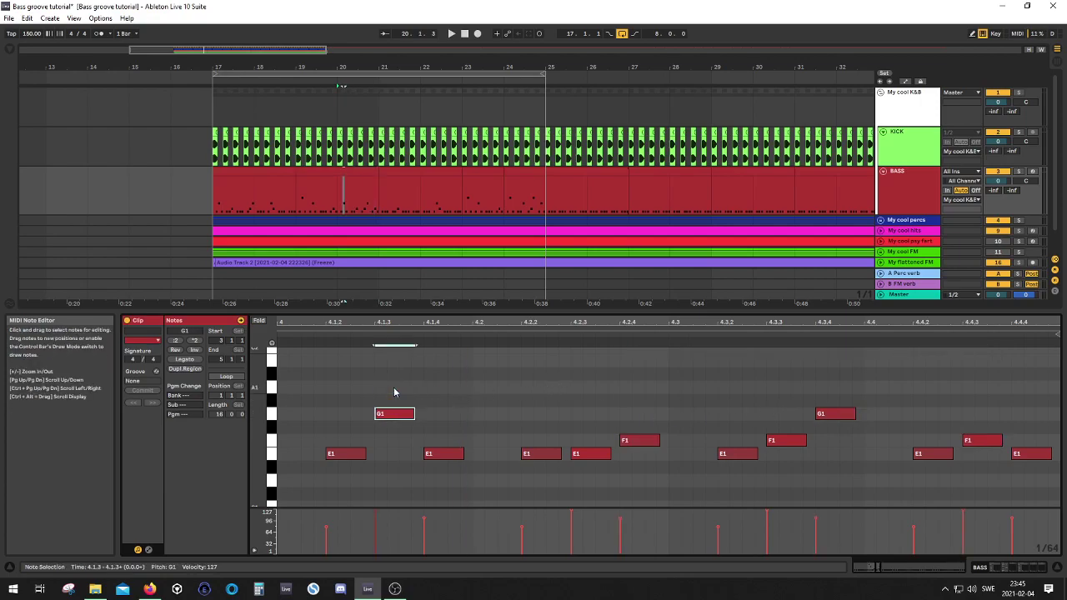
pyautogui.press('Down')
pyautogui.press('space')
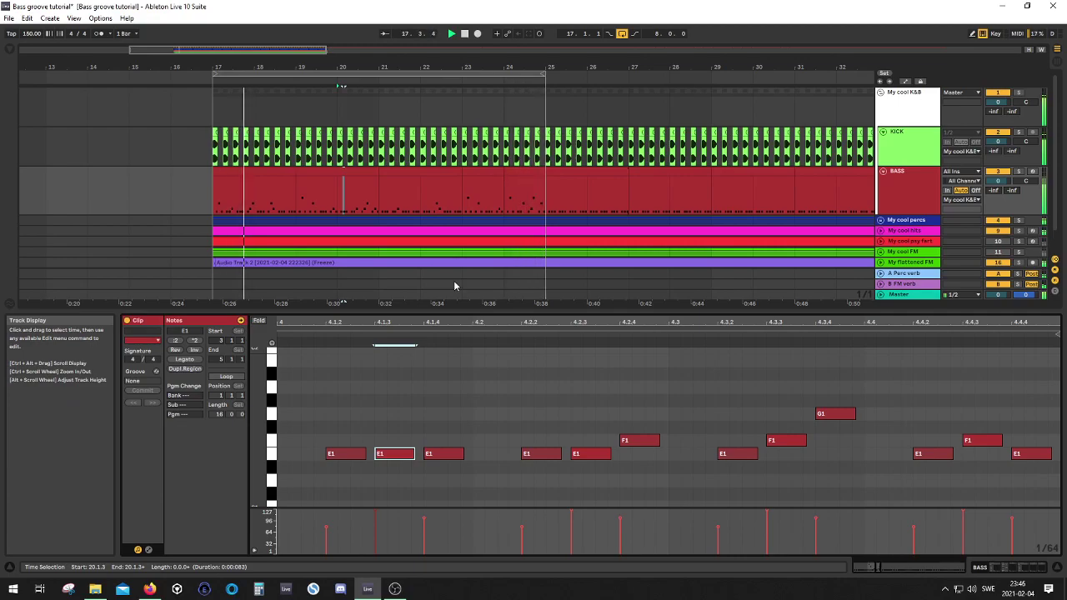
# - Drop the late G1 at 4.3.4 and F1 at 4.4.3 down to E1
pyautogui.click(538, 393)
pyautogui.click(836, 416)
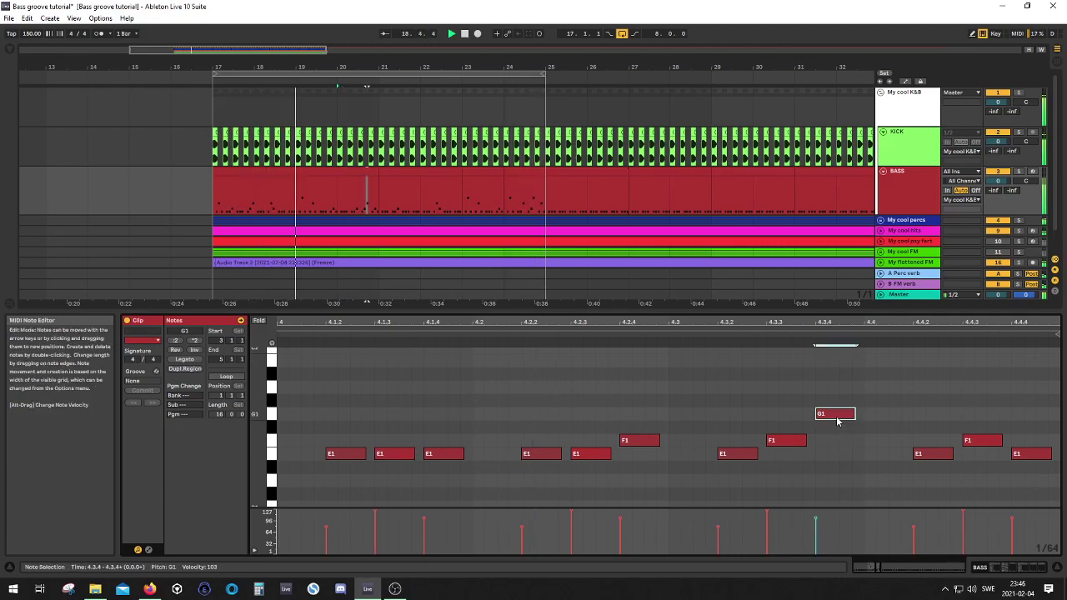
pyautogui.press('Down')
pyautogui.press('Down')
pyautogui.press('Down')
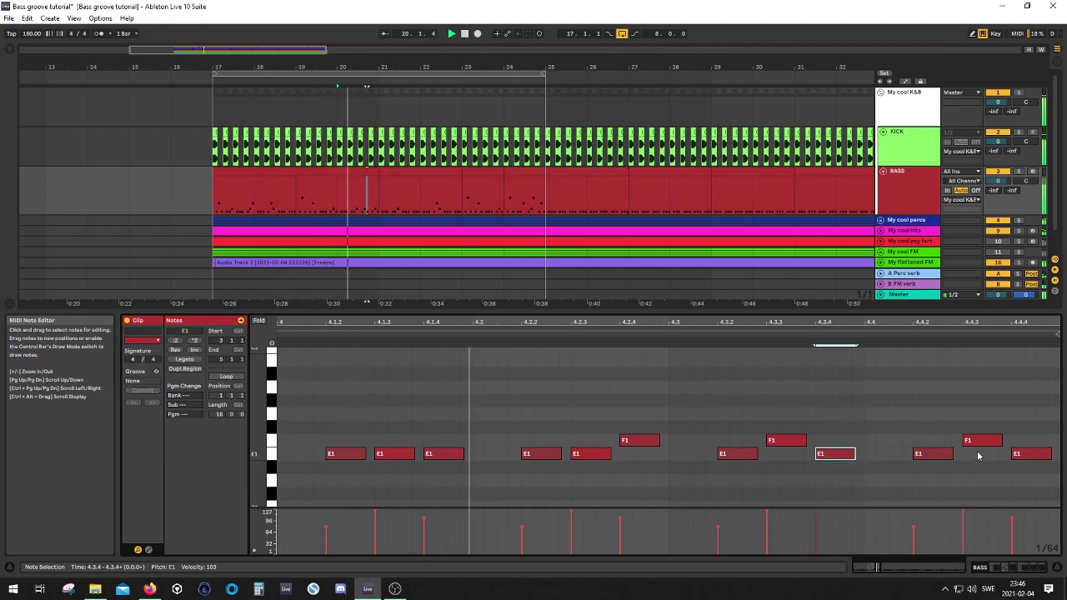
pyautogui.click(983, 442)
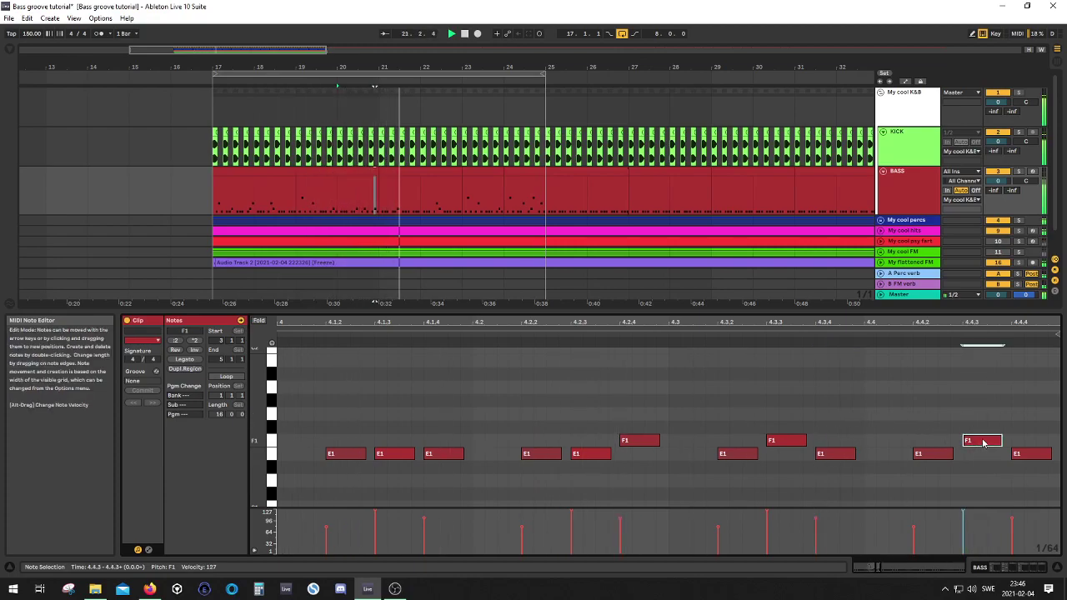
pyautogui.press('Down')
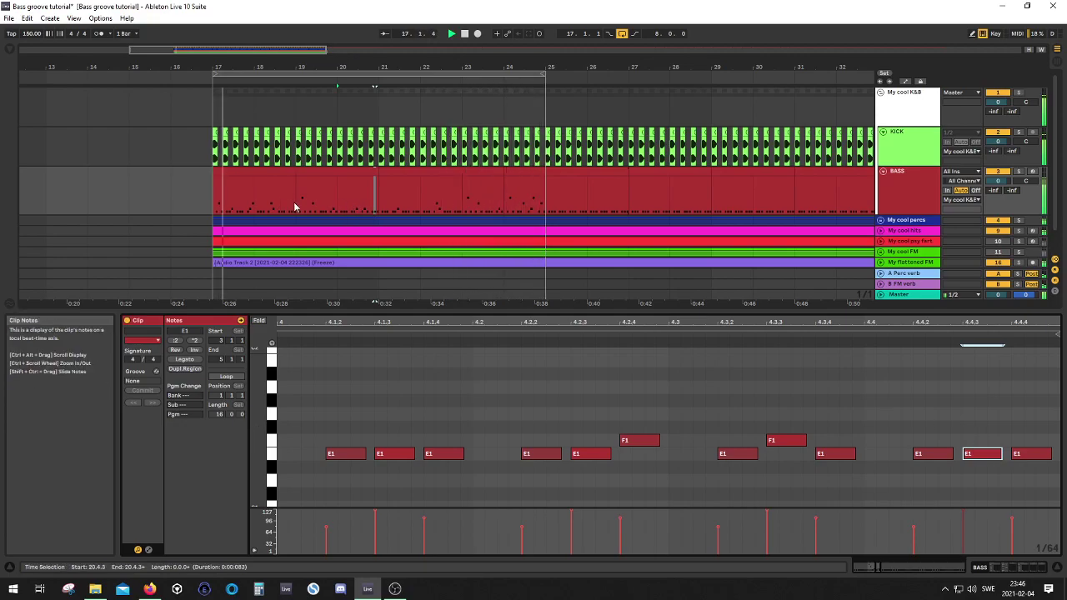
pyautogui.click(415, 225)
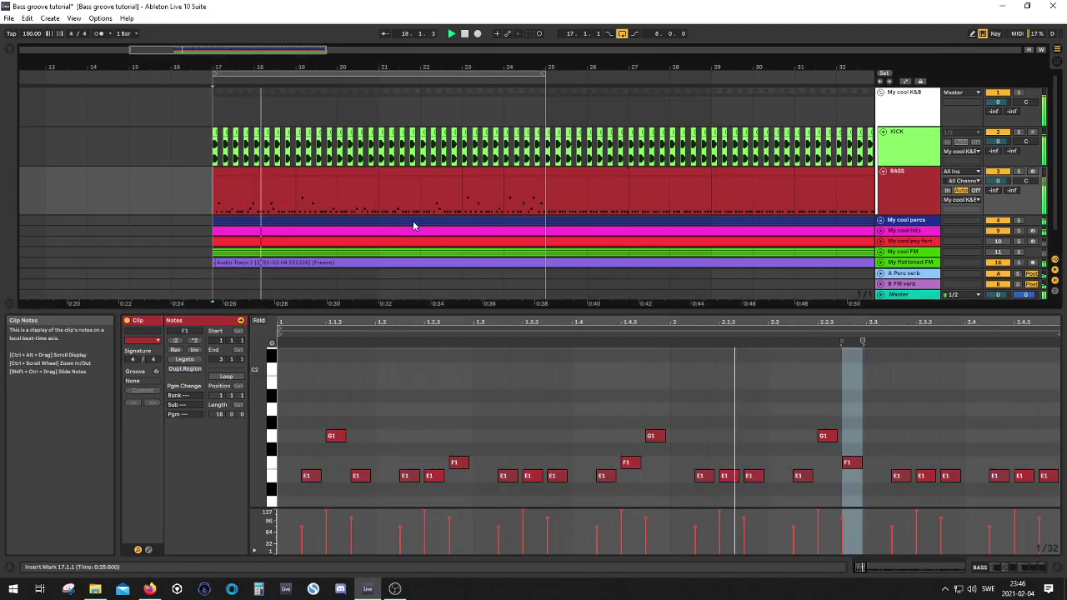
# - In bars 19–21, raise the E1 at 3.3.3 to F1 and lower the F1s at 4.2.4 and 4.3.3 to E1
pyautogui.click(521, 173)
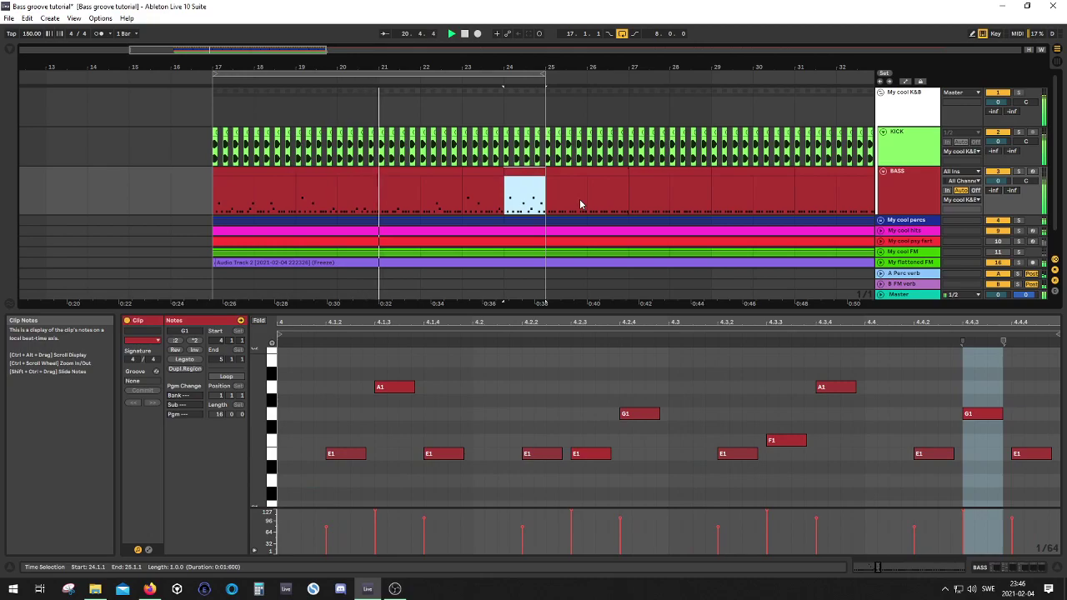
pyautogui.moveTo(352, 188); pyautogui.dragTo(304, 192)
pyautogui.click(630, 440)
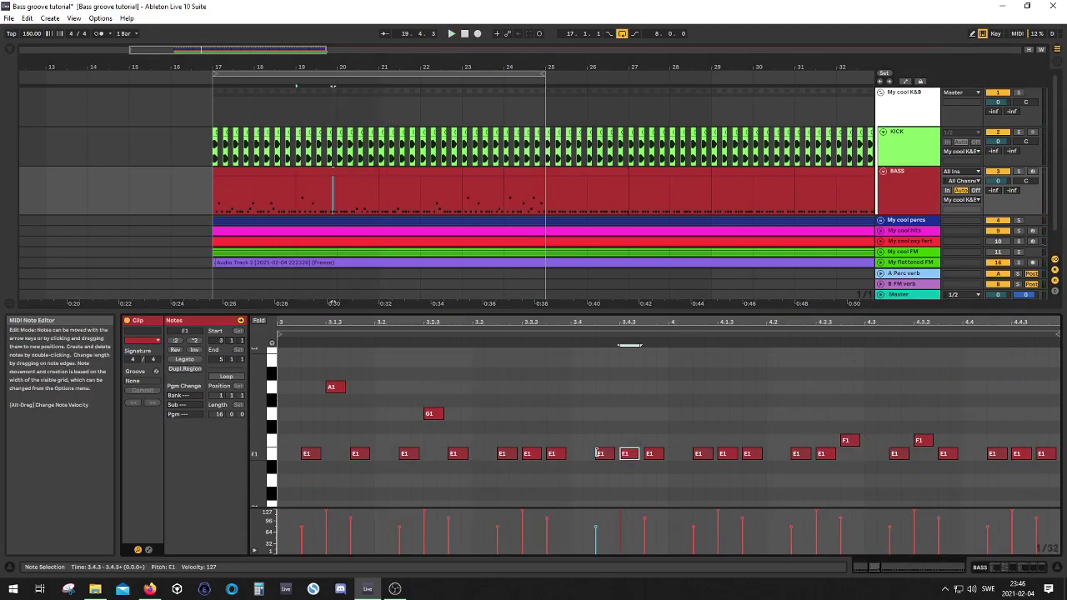
pyautogui.click(533, 454)
pyautogui.press('Up')
pyautogui.click(853, 441)
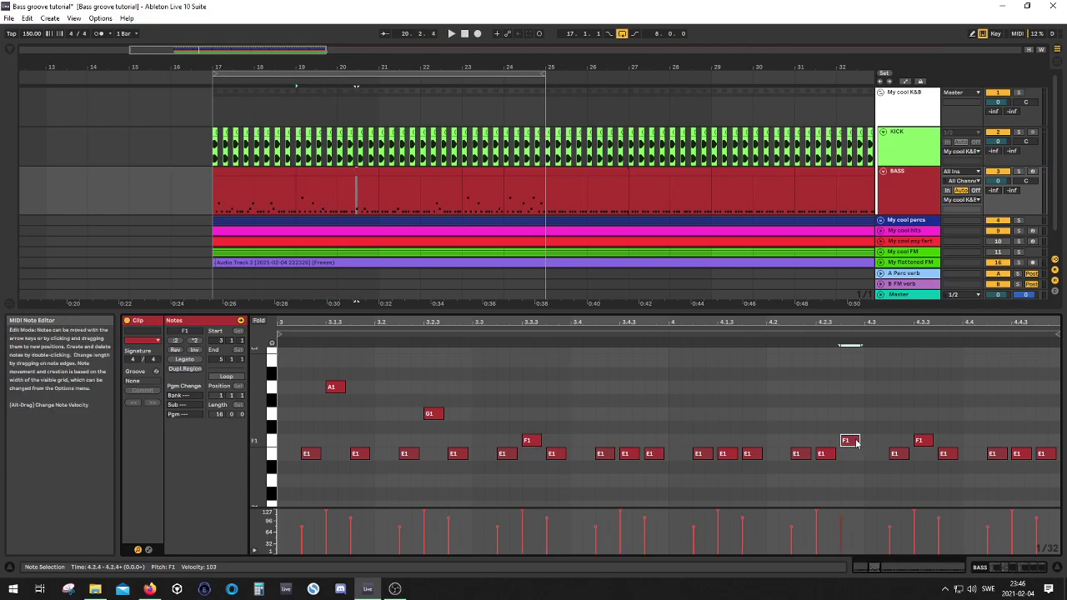
pyautogui.press('Down')
pyautogui.click(919, 440)
pyautogui.press('Down')
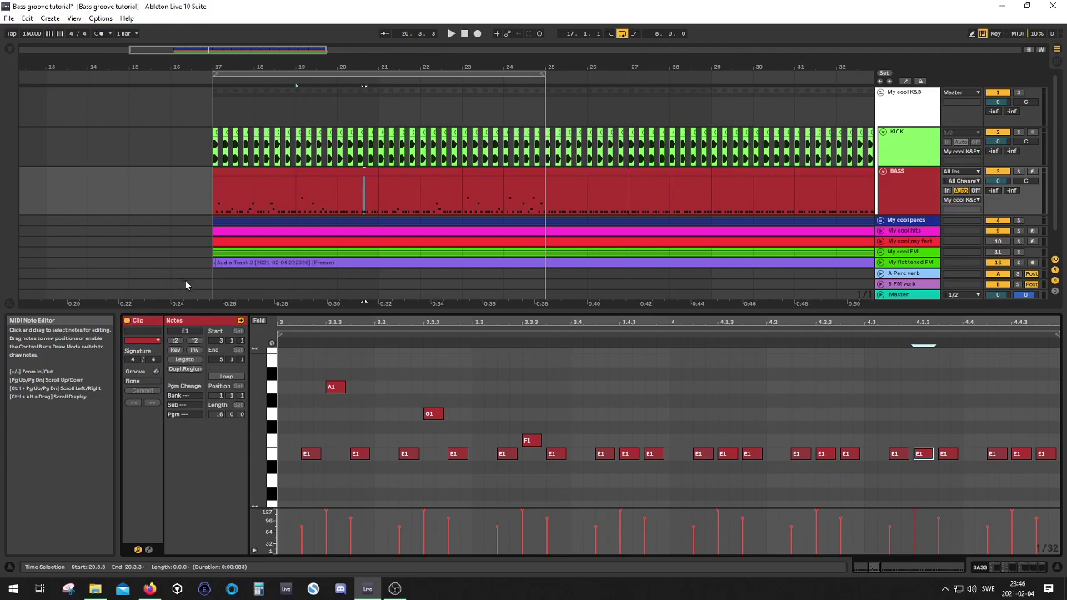
# - Play from bar 17, raise the bar-17 E1 at 1.1.3 to F1, and audition again
pyautogui.click(368, 211)
pyautogui.click(182, 189)
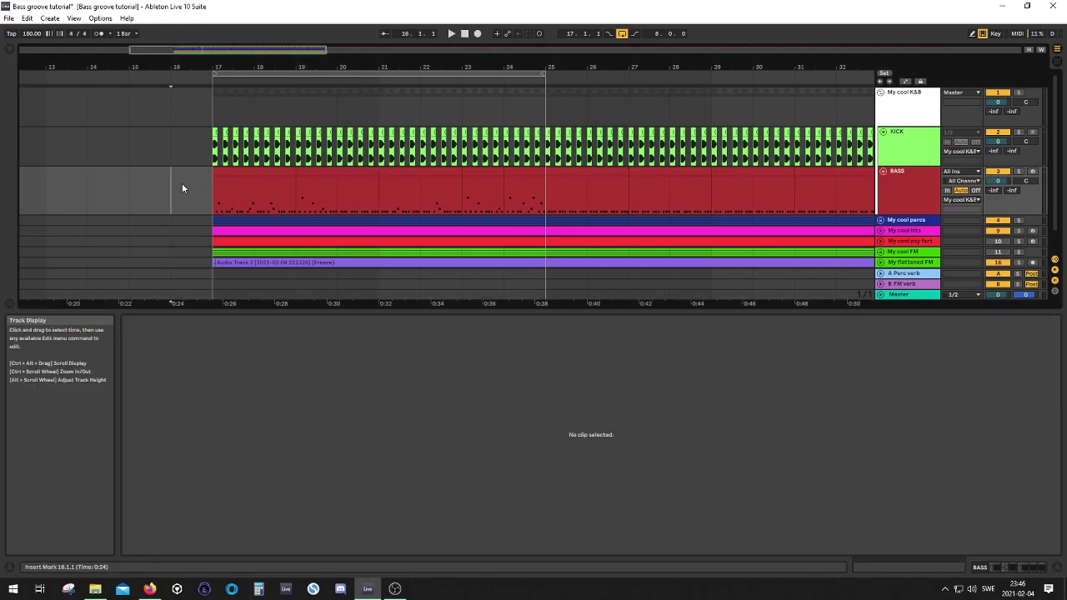
pyautogui.click(219, 190)
pyautogui.press('space')
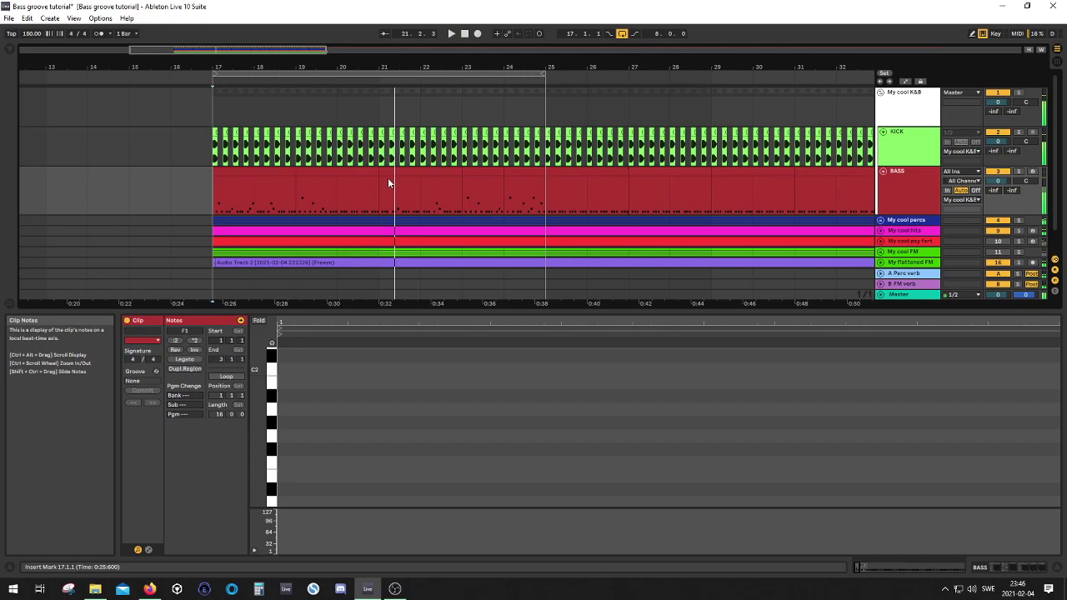
pyautogui.moveTo(388, 178); pyautogui.dragTo(459, 191)
pyautogui.click(337, 479)
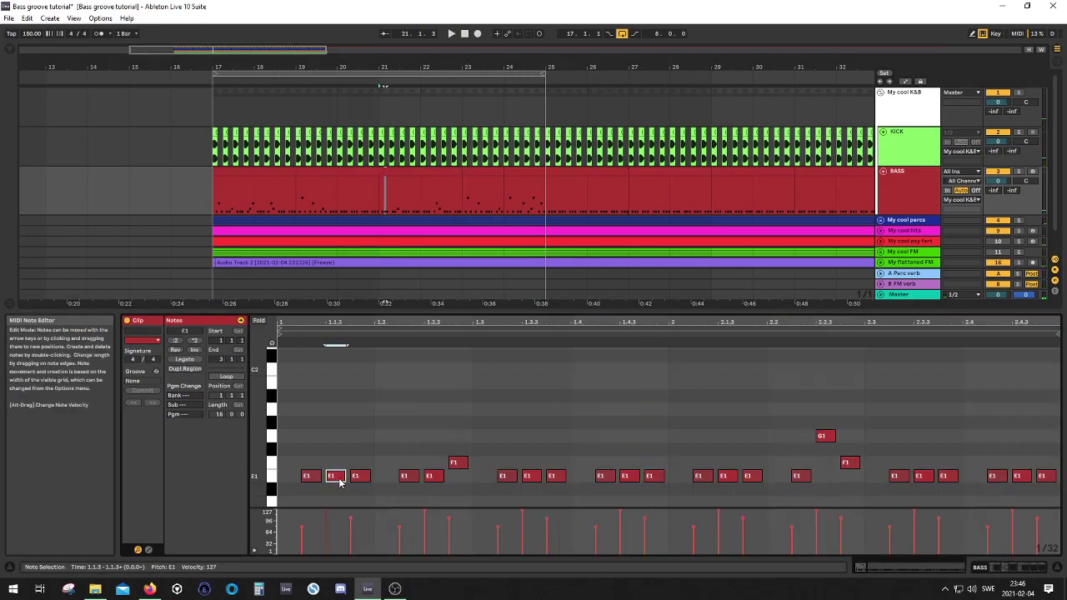
pyautogui.press('Up')
pyautogui.click(350, 208)
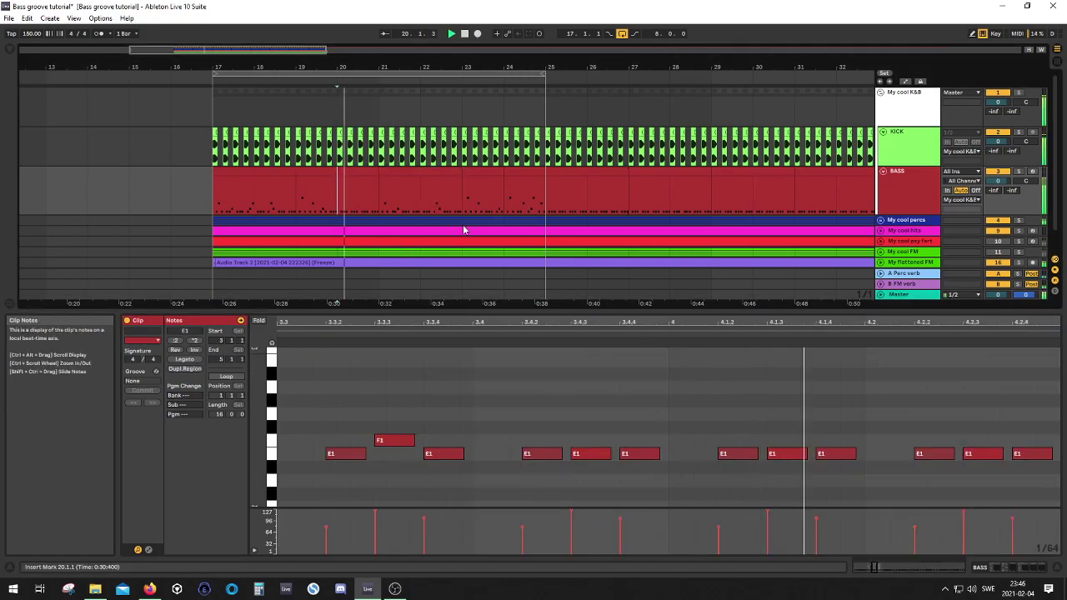
pyautogui.press('space')
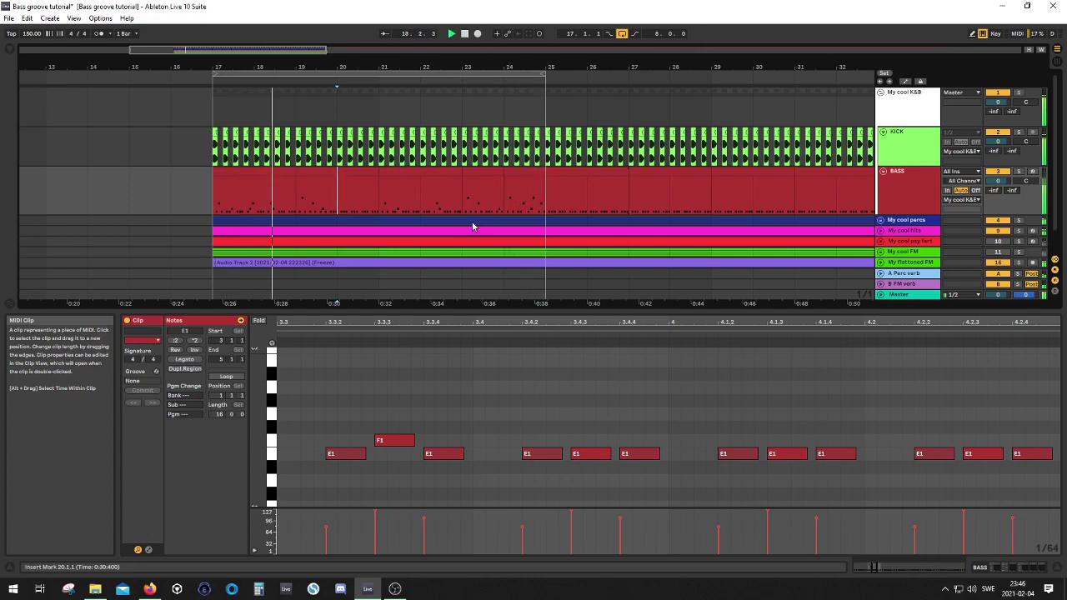
pyautogui.click(257, 209)
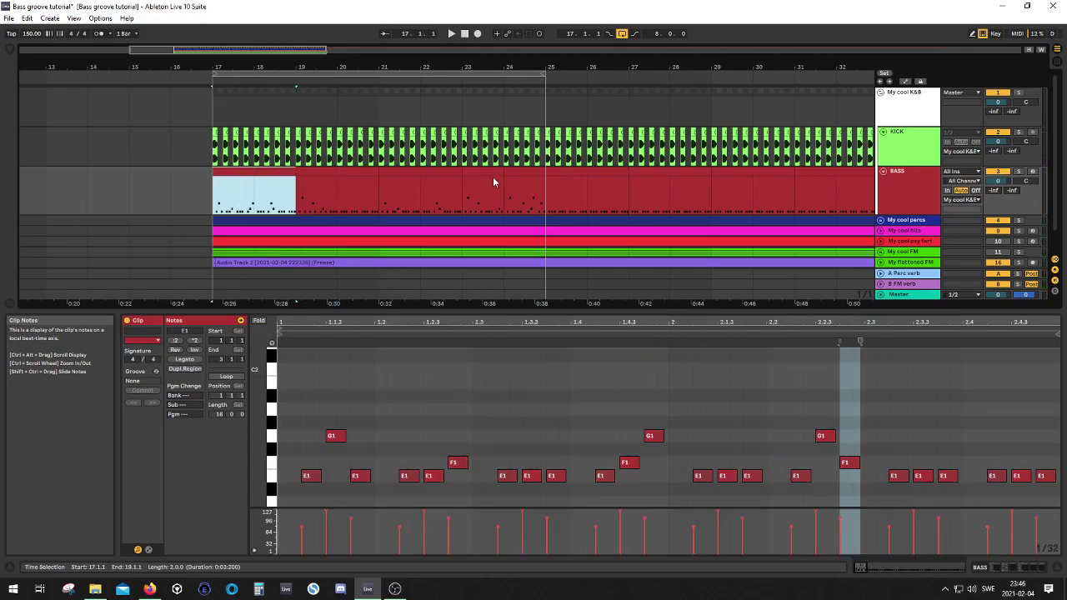
# - Lower the bar-24 A1 at 4.3.4 to F1 and audition it
pyautogui.click(517, 196)
pyautogui.click(836, 387)
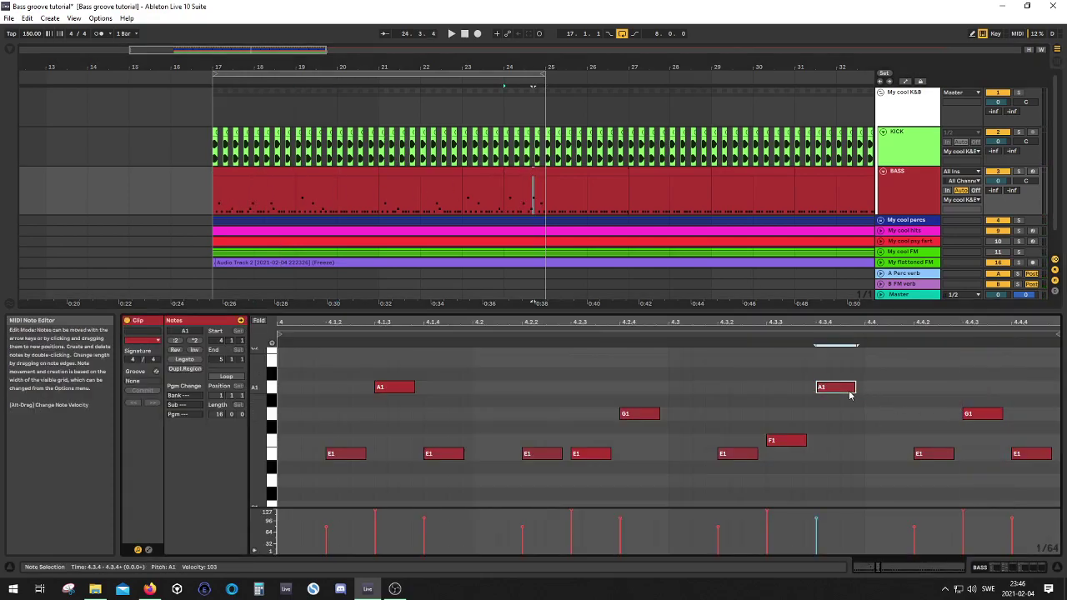
pyautogui.press('Down')
pyautogui.press('Down')
pyautogui.press('Down')
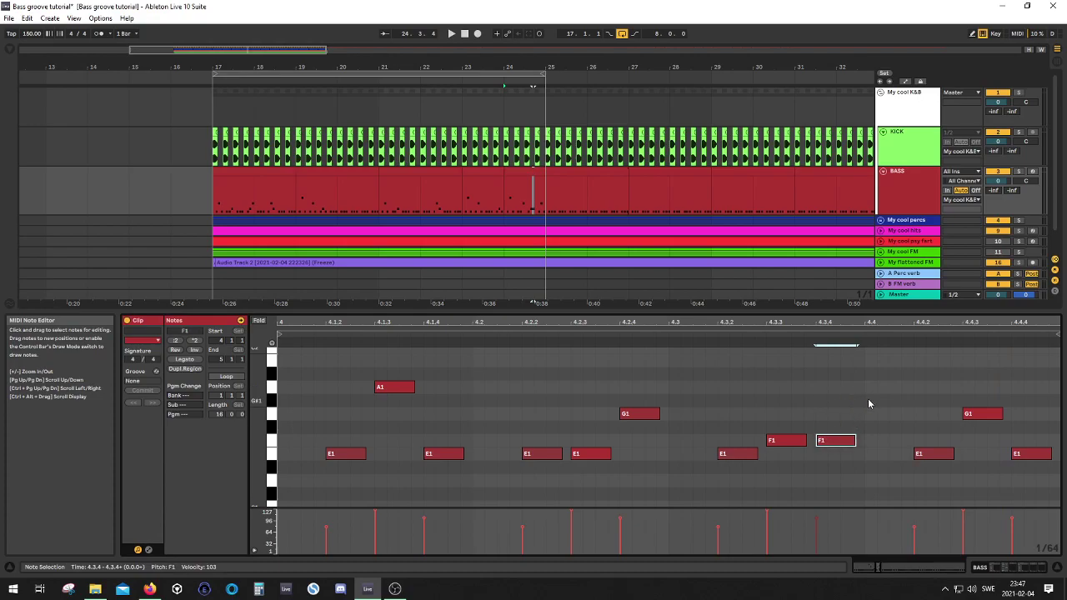
pyautogui.click(470, 226)
pyautogui.press('space')
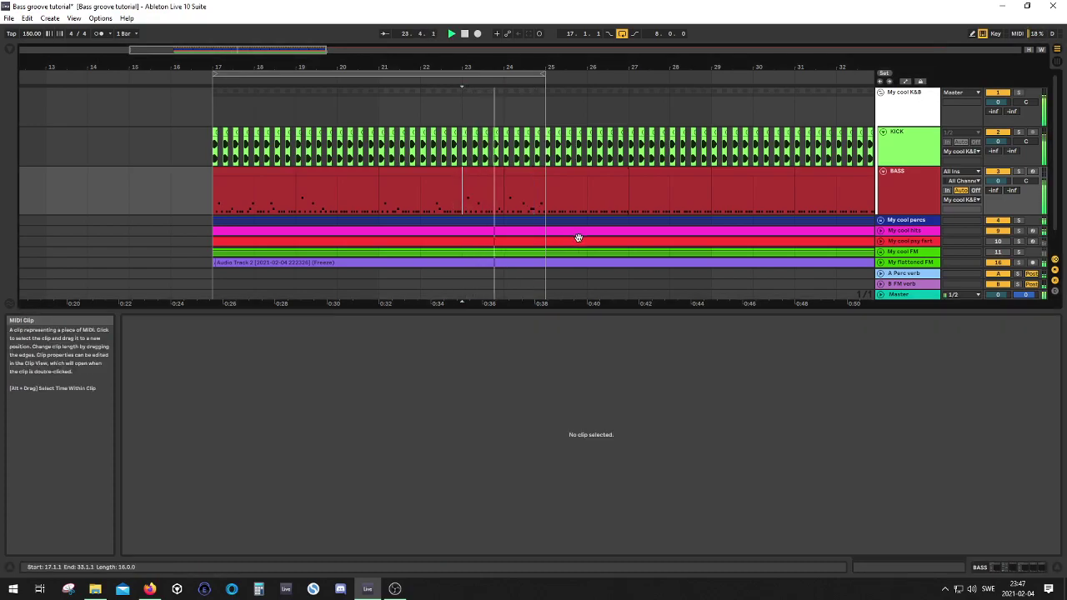
pyautogui.press('space')
pyautogui.press('space')
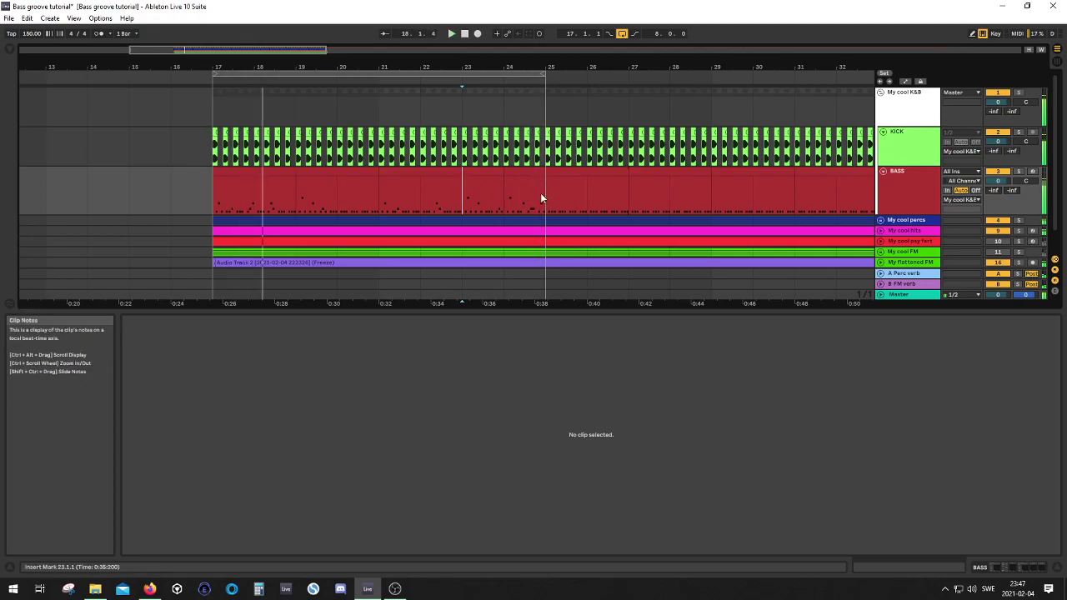
# - Lower the bar-24 G1 at 4.4.3 to E1 and play from bar 24
pyautogui.click(540, 185)
pyautogui.click(978, 415)
pyautogui.press('Down')
pyautogui.press('Down')
pyautogui.press('Down')
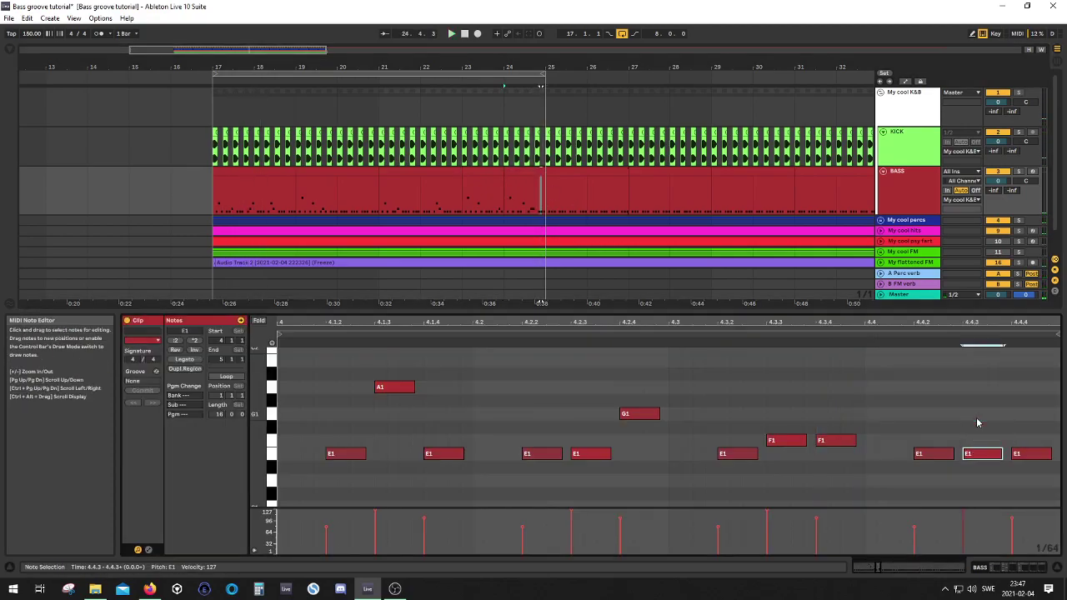
pyautogui.click(502, 209)
pyautogui.press('space')
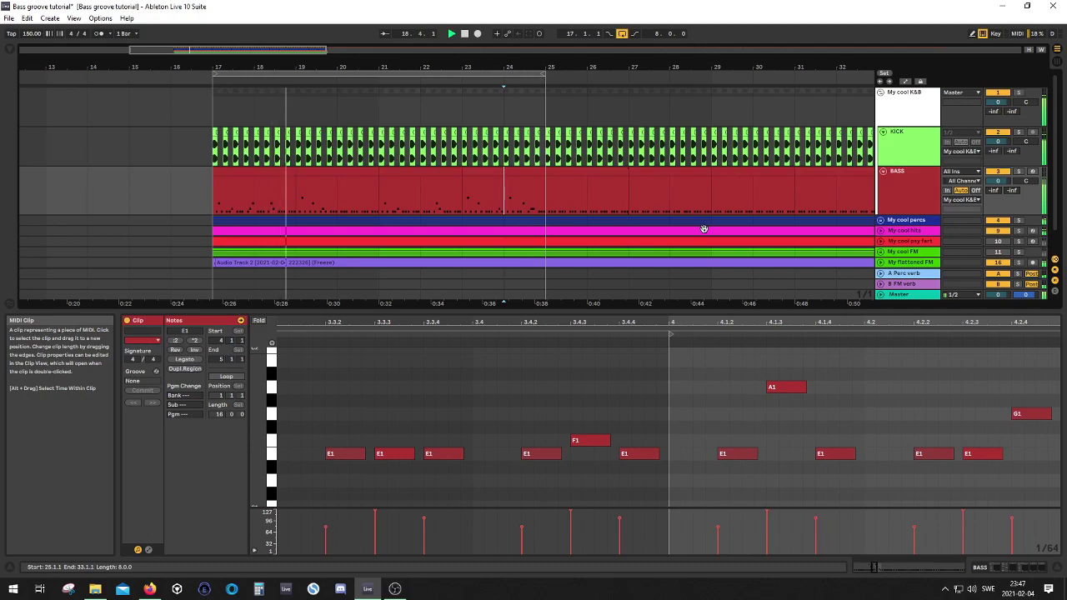
pyautogui.press('space')
# - In bars 17–19, push the G1–F1 pair later, move an E1 to 2.2.4, and play from bar 17
pyautogui.moveTo(215, 175); pyautogui.dragTo(272, 172)
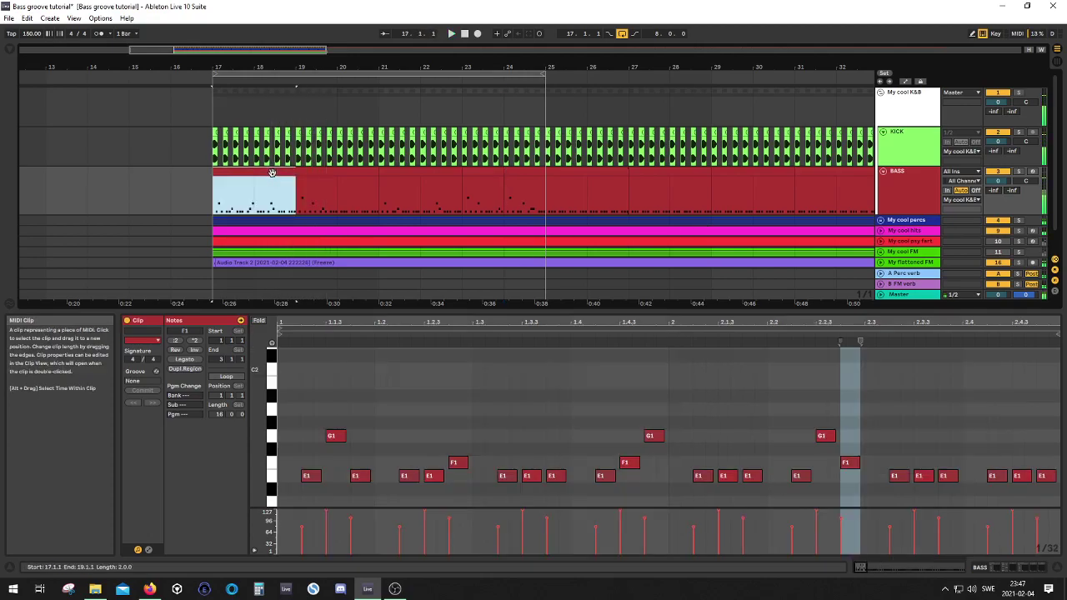
pyautogui.moveTo(840, 447); pyautogui.dragTo(829, 488)
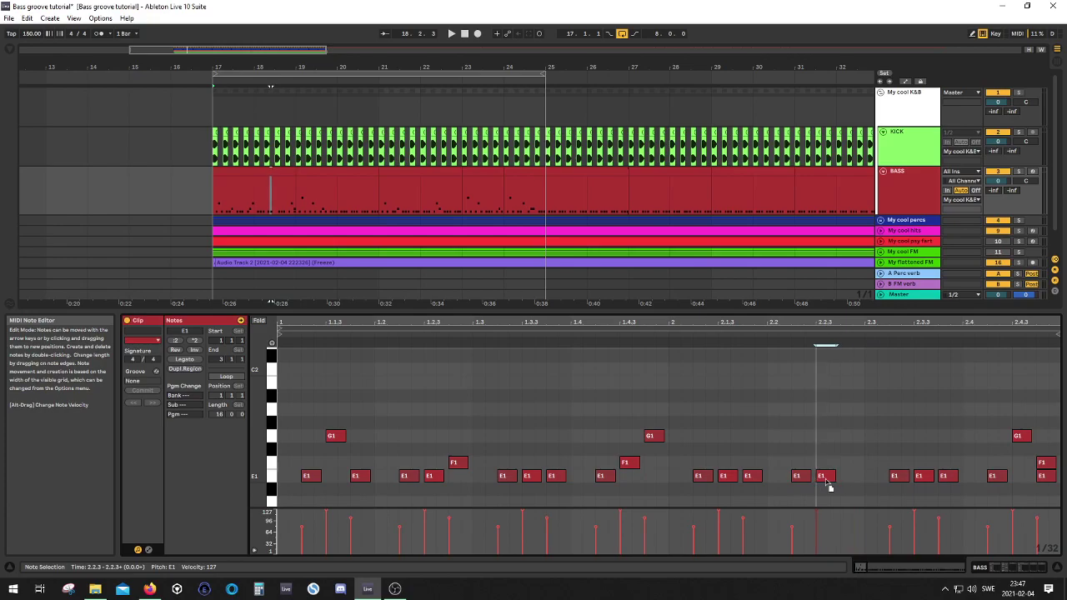
pyautogui.moveTo(1046, 479); pyautogui.dragTo(850, 478)
pyautogui.click(222, 200)
pyautogui.press('space')
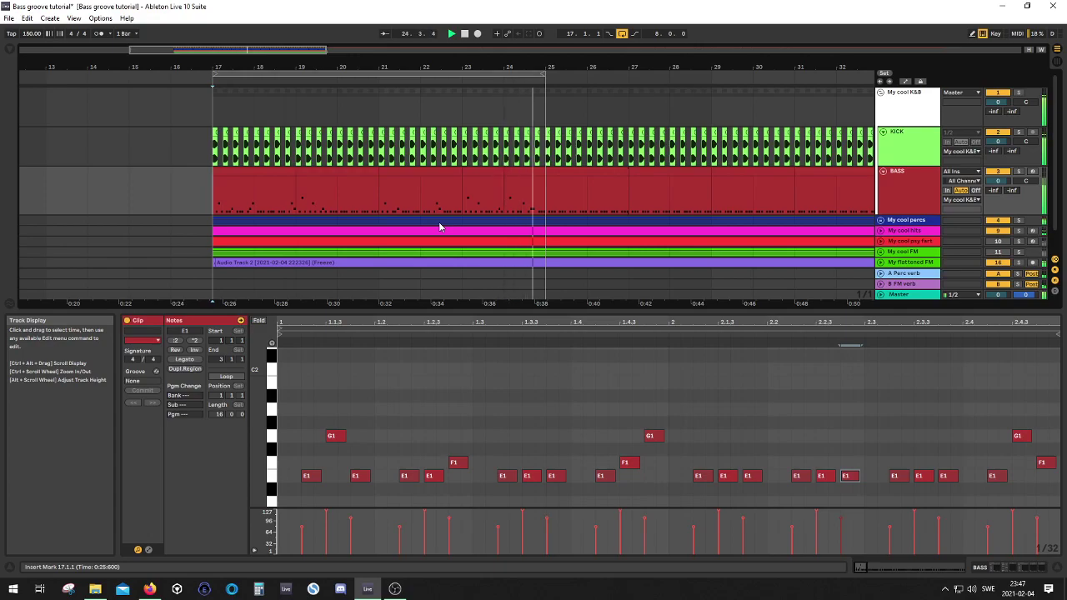
pyautogui.press('space')
pyautogui.scroll(-3, 325, 193)
# - Duplicate bass bars 17–25 into bars 25–33 with Ctrl+D and open the bar-25 clip
pyautogui.moveTo(400, 173); pyautogui.dragTo(408, 173)
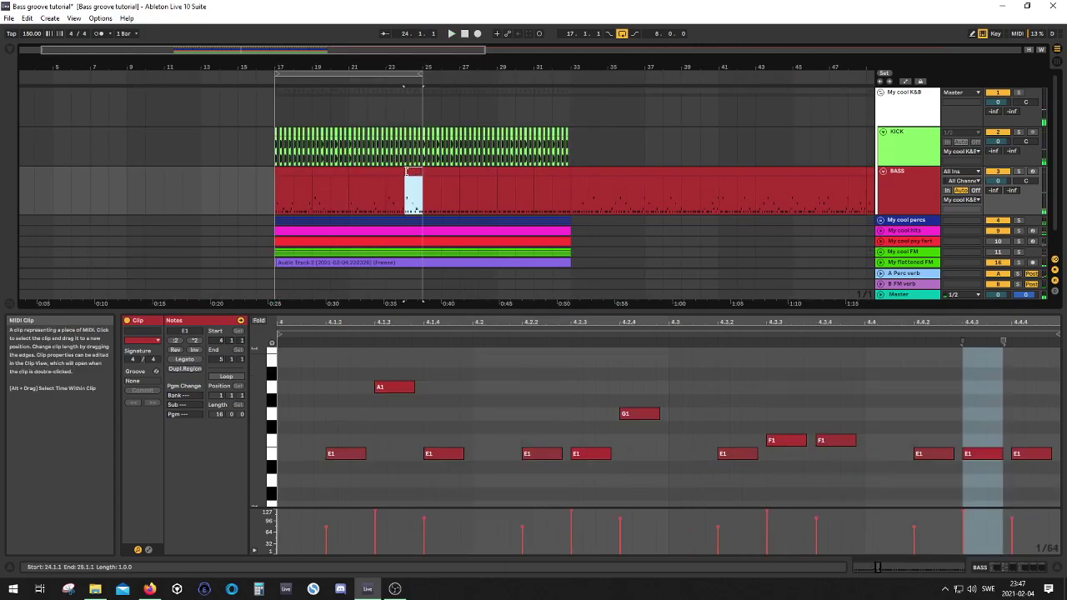
pyautogui.keyDown('shift'); pyautogui.click(290, 168); pyautogui.keyUp('shift')
pyautogui.hotkey('ctrl', 'd')
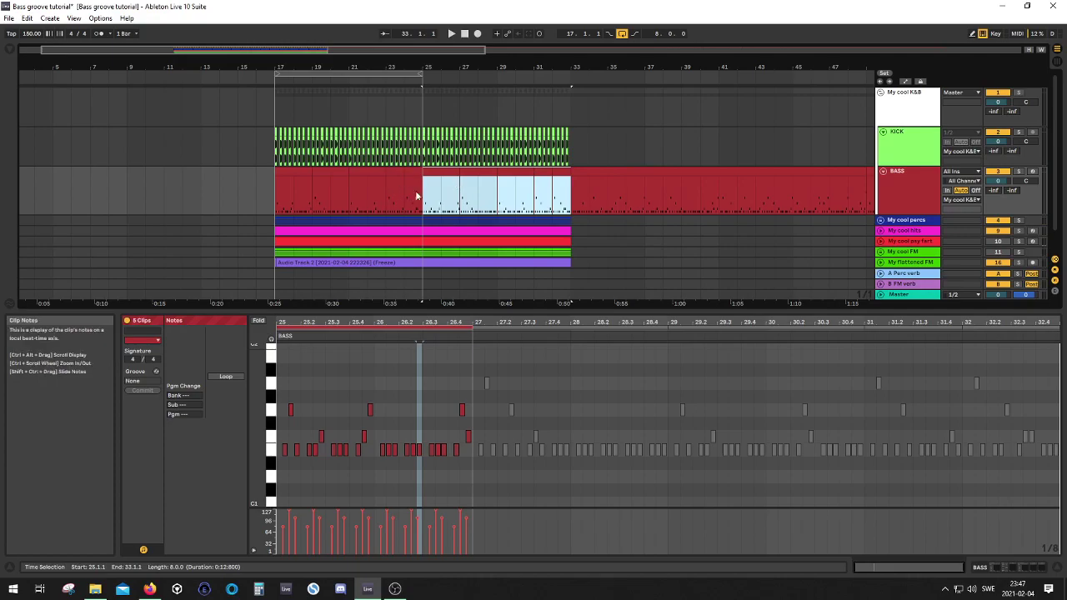
pyautogui.scroll(3, 447, 182)
pyautogui.scroll(-3, 369, 195)
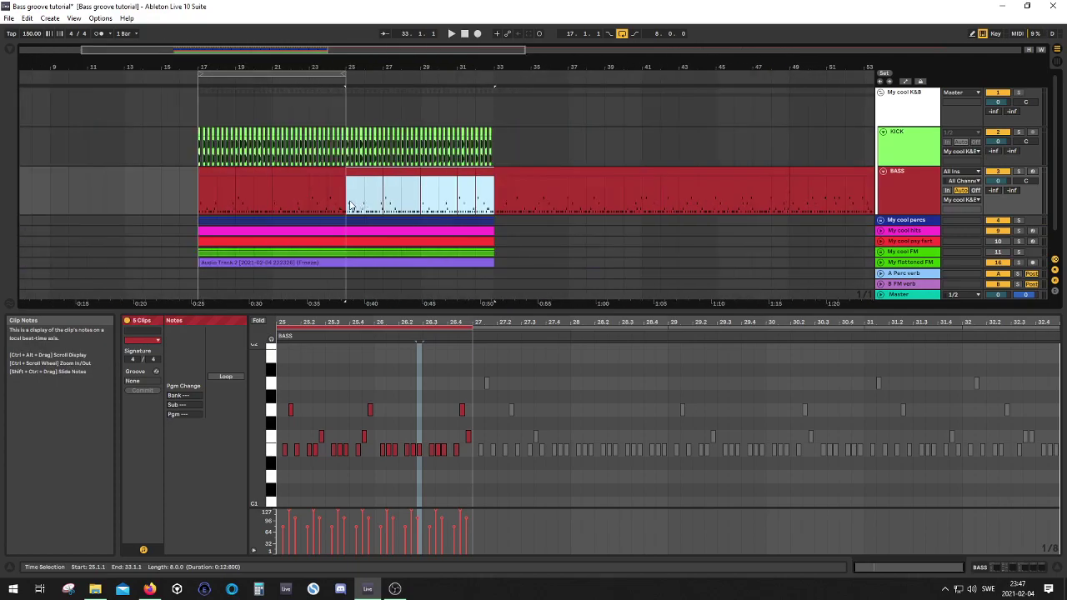
pyautogui.scroll(3, 234, 199)
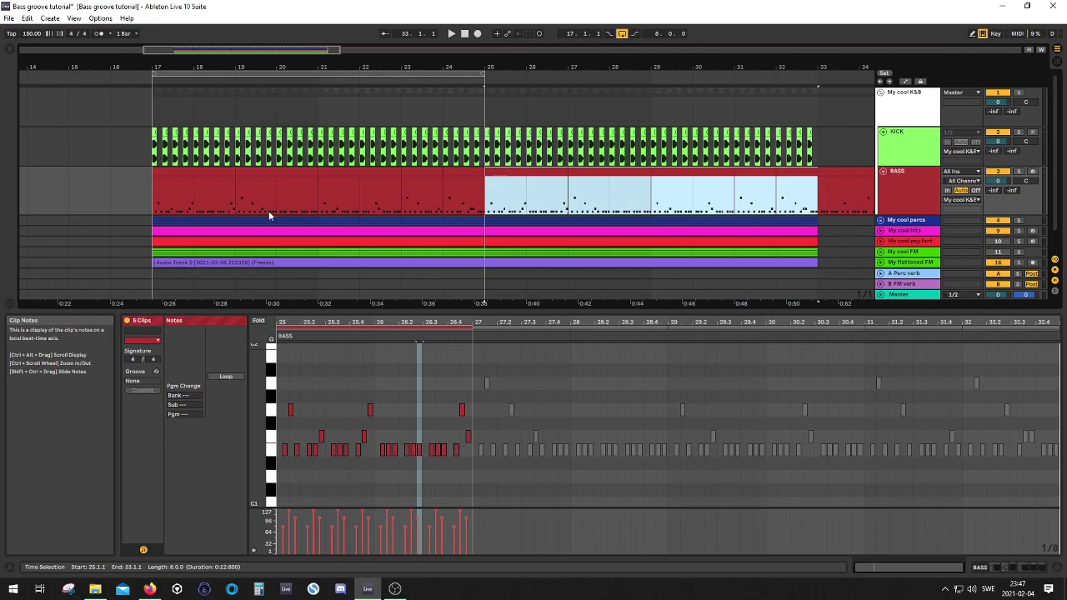
pyautogui.click(550, 196)
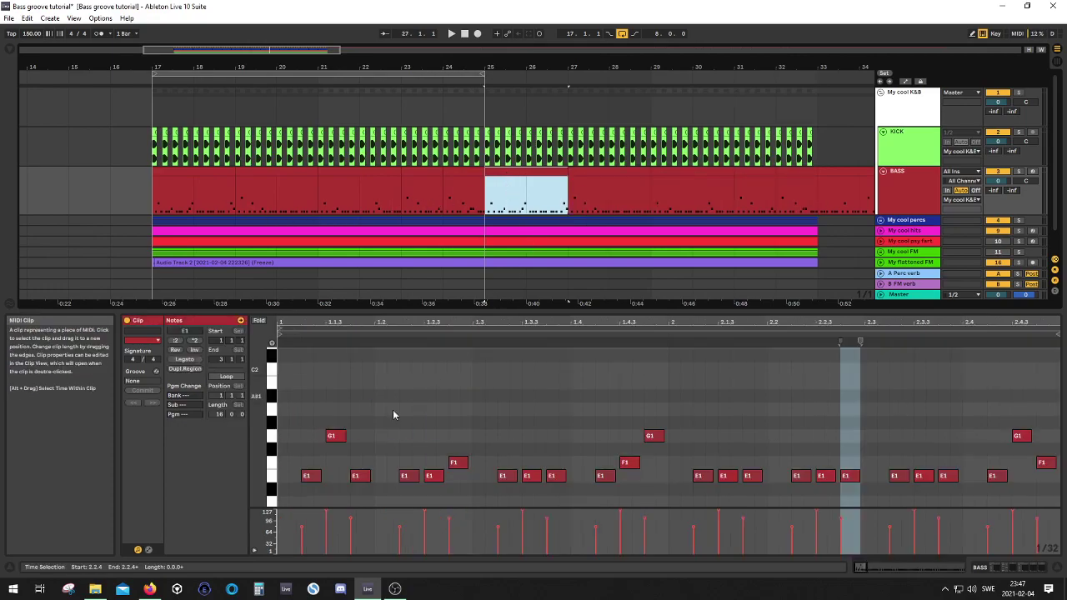
# - Audition the copied bass notes starting from bar 25
pyautogui.click(340, 440)
pyautogui.click(459, 464)
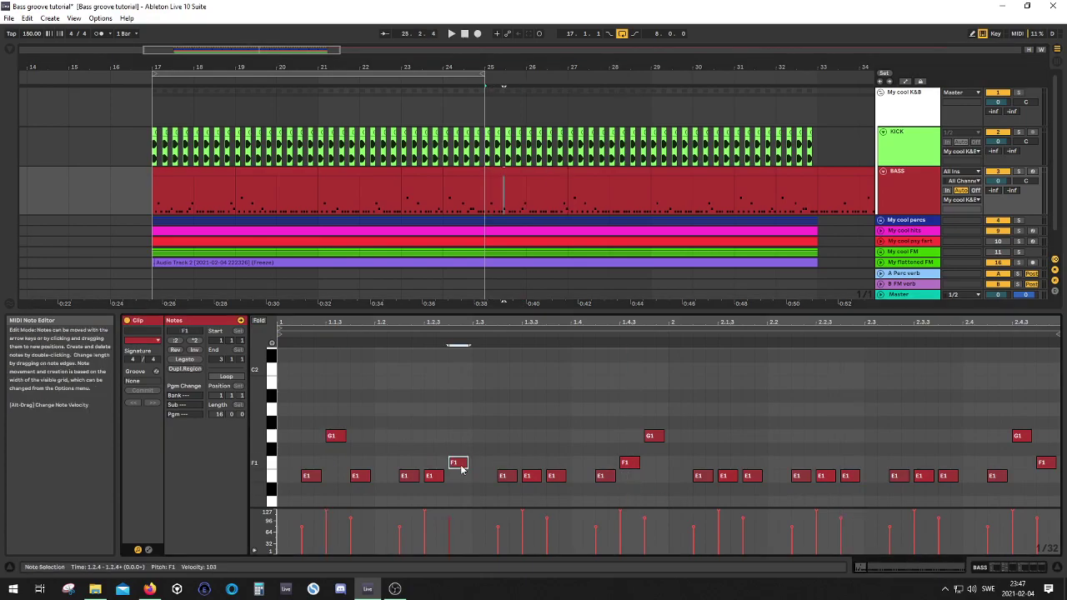
pyautogui.click(504, 212)
pyautogui.press('space')
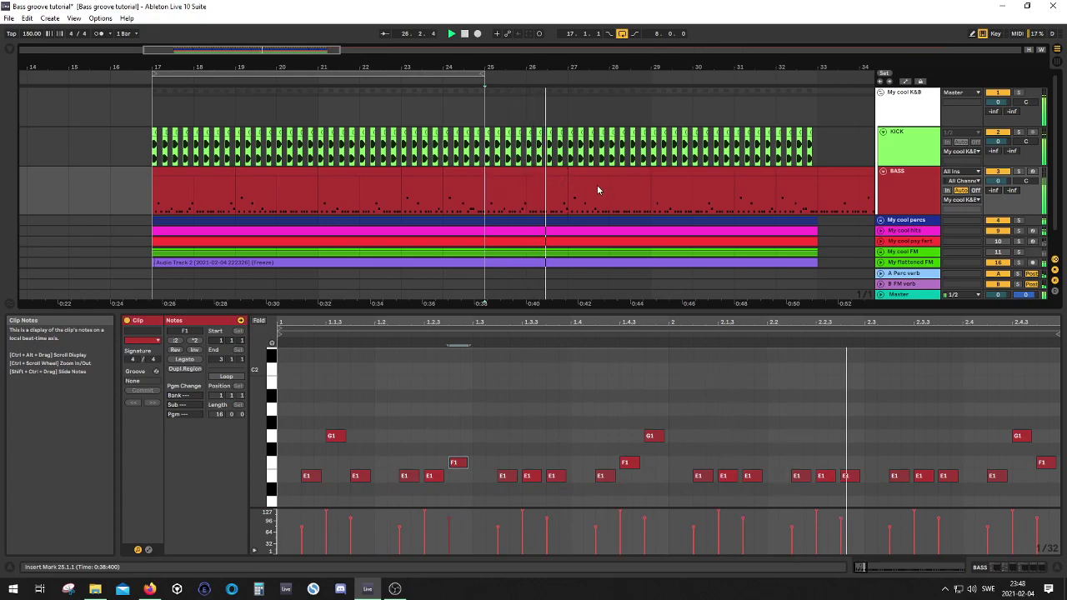
pyautogui.press('space')
# - In bar 27, raise the F1 at 3.3.3 to G1, lower the A1 at 3.1.3 to F1, and play back
pyautogui.moveTo(590, 173); pyautogui.dragTo(567, 207)
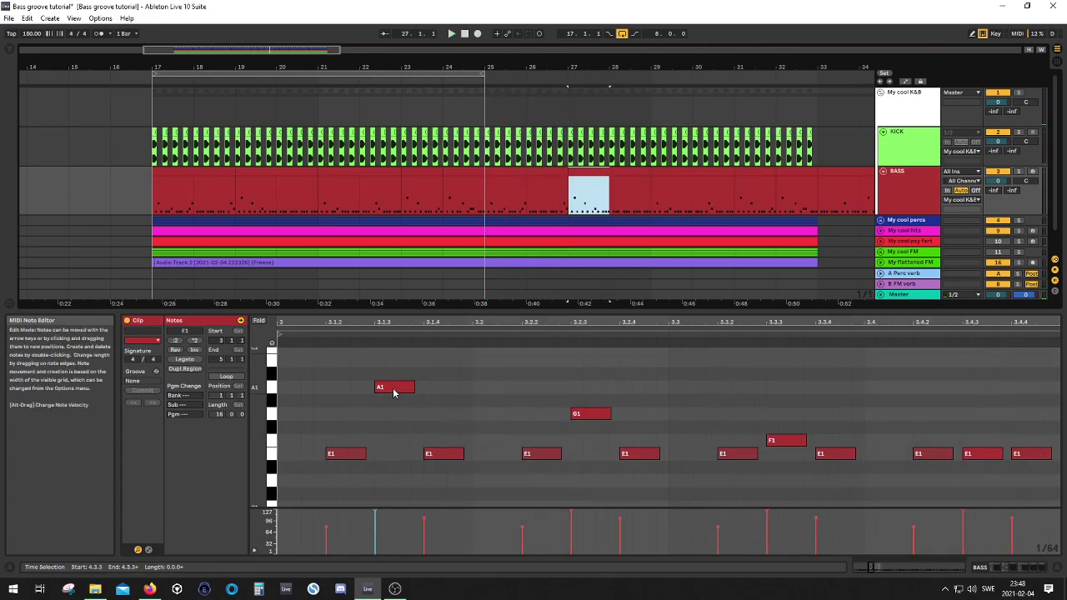
pyautogui.click(781, 442)
pyautogui.press('Up')
pyautogui.press('Up')
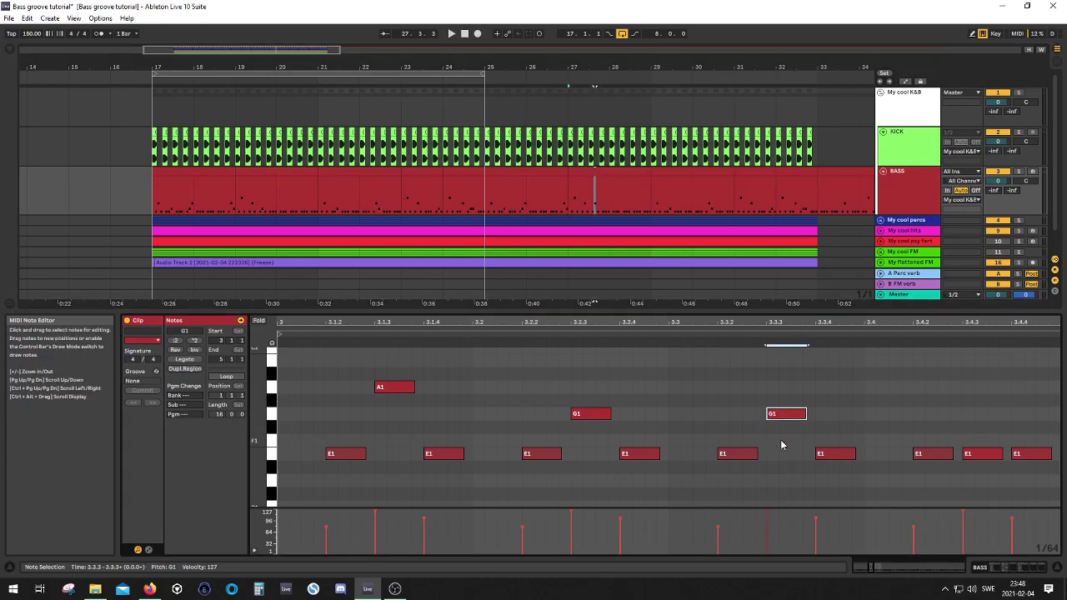
pyautogui.click(579, 415)
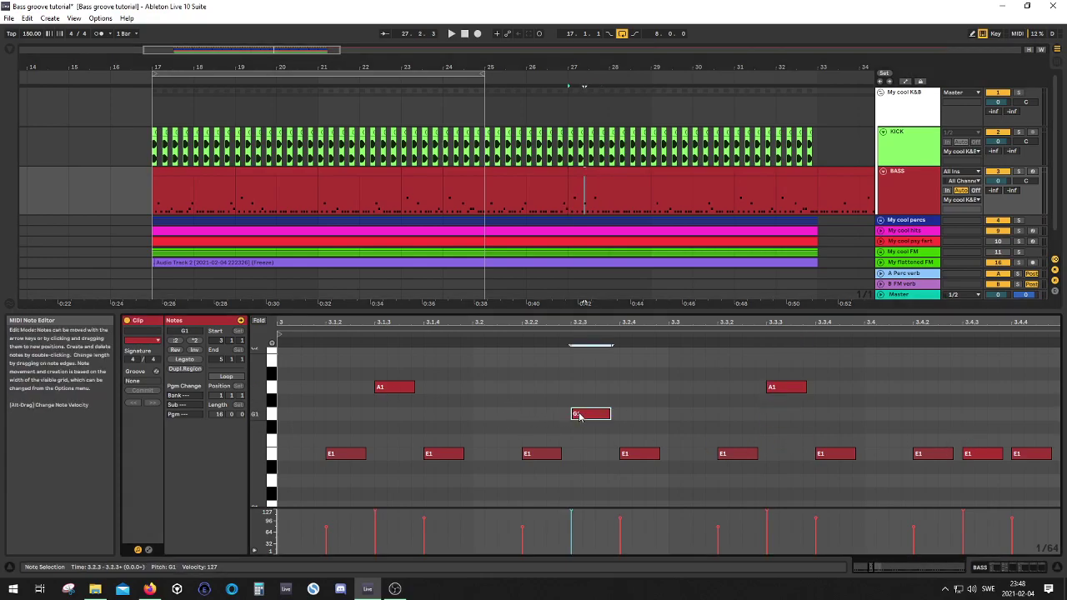
pyautogui.click(397, 388)
pyautogui.press('Down')
pyautogui.press('Down')
pyautogui.press('Down')
pyautogui.press('Down')
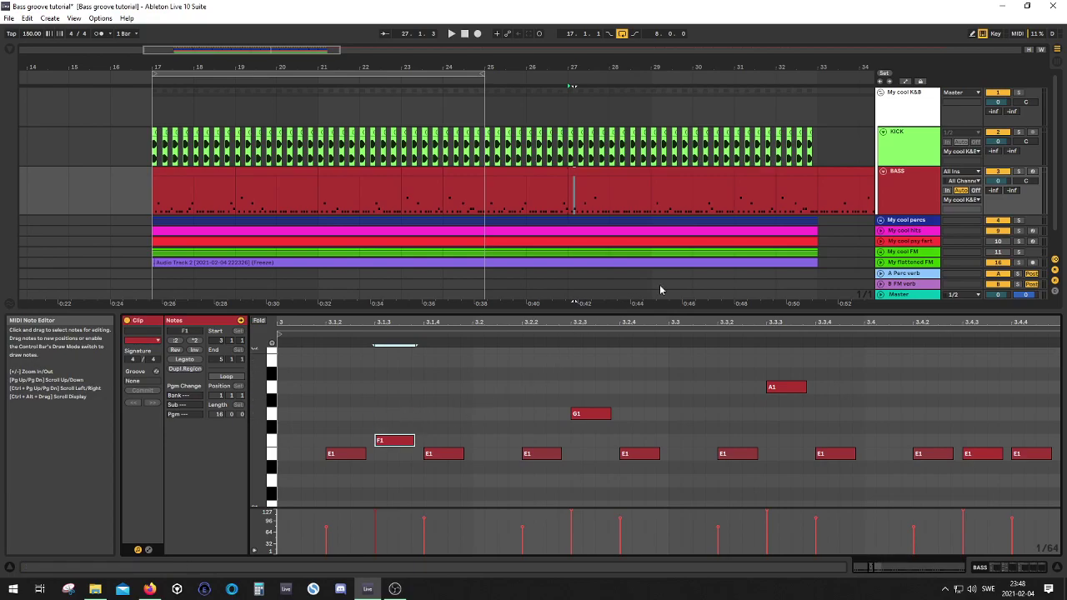
pyautogui.click(659, 289)
pyautogui.press('space')
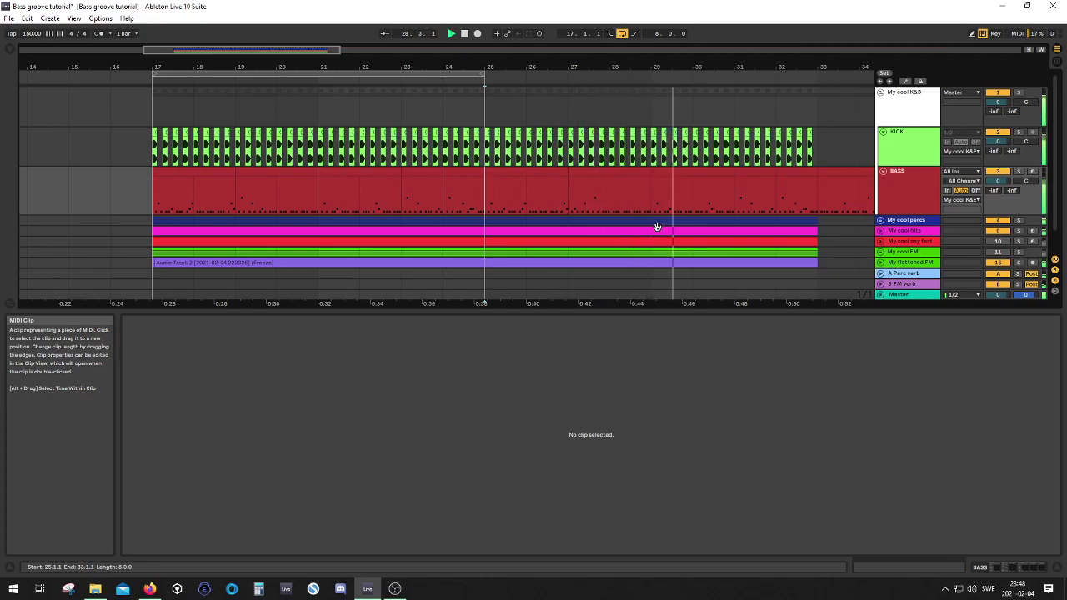
pyautogui.scroll(-3, 638, 228)
pyautogui.scroll(3, 592, 222)
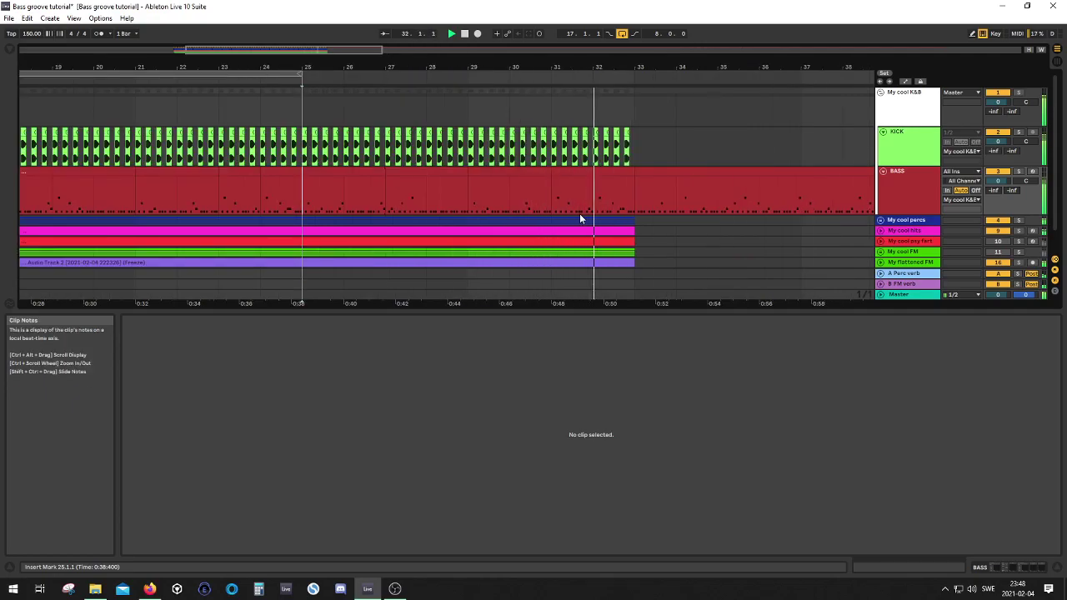
pyautogui.press('space')
# - Lower the bar-31 A1 at 3.1.3 to G1 and play from near bar 28
pyautogui.click(557, 190)
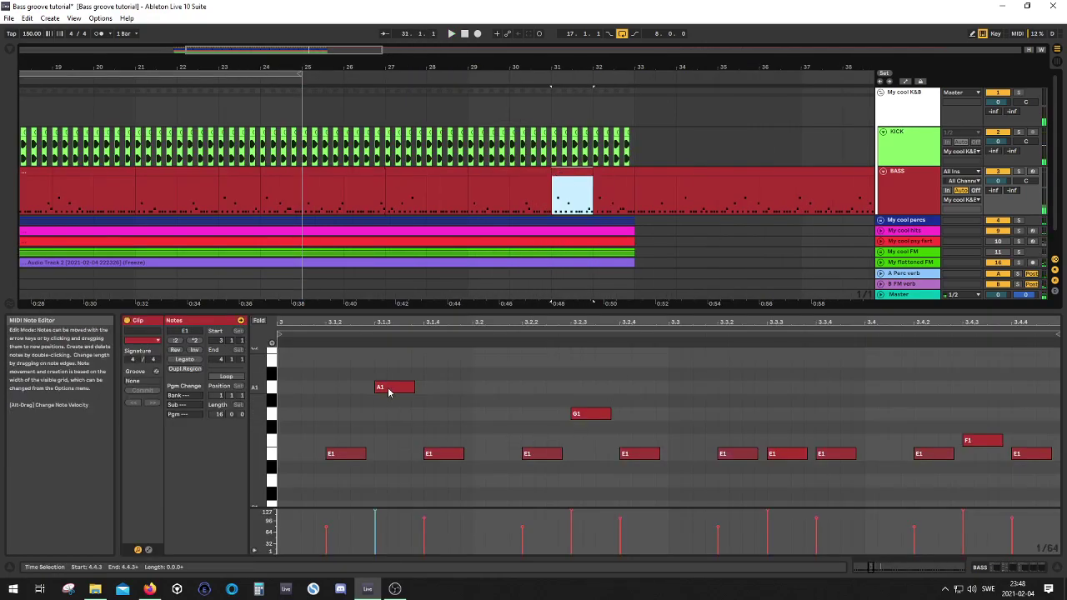
pyautogui.press('Down')
pyautogui.press('Down')
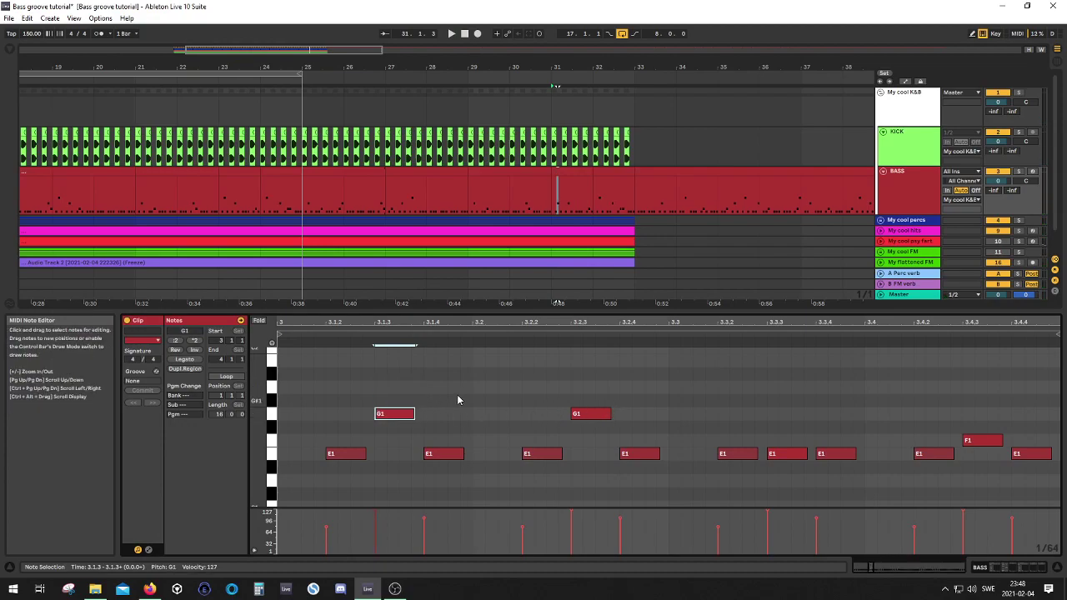
pyautogui.click(467, 197)
pyautogui.press('space')
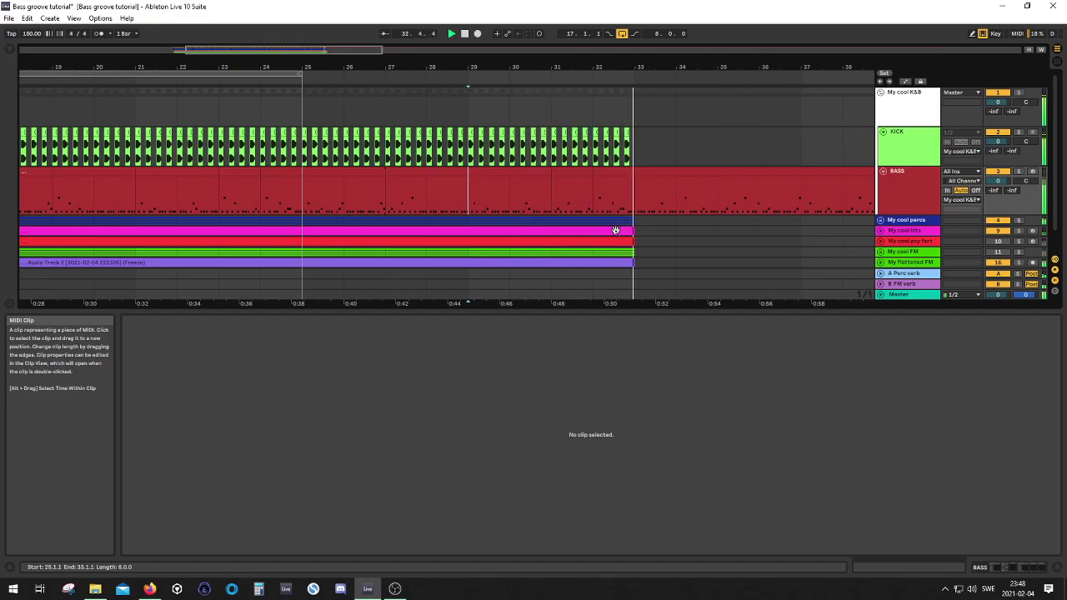
# - Select all bass clips from bar 17 to bar 33 as the loop range
pyautogui.click(633, 209)
pyautogui.press('-')
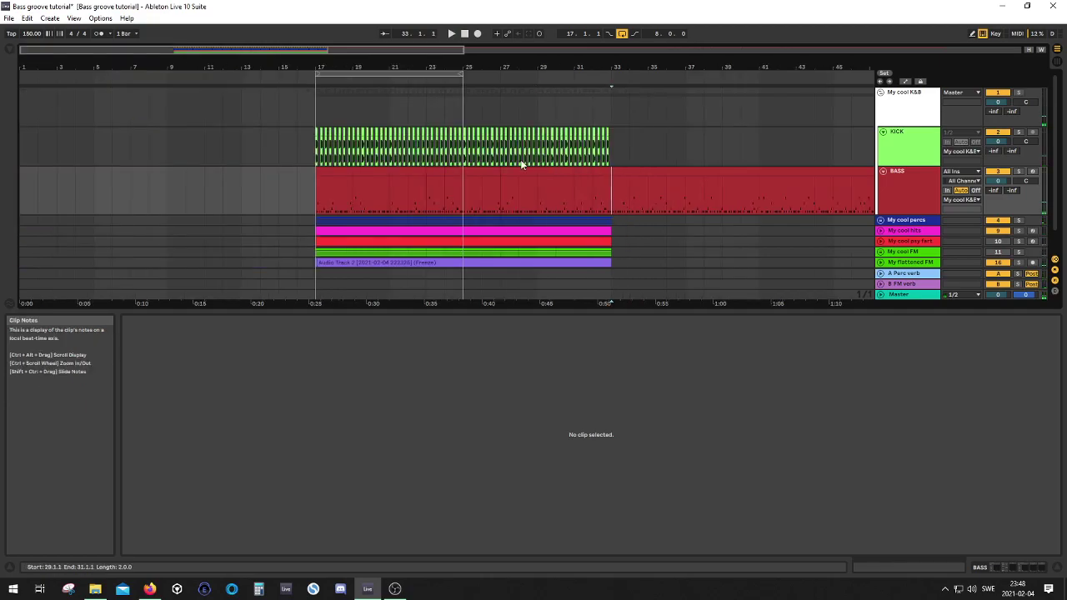
pyautogui.moveTo(316, 192); pyautogui.dragTo(611, 191)
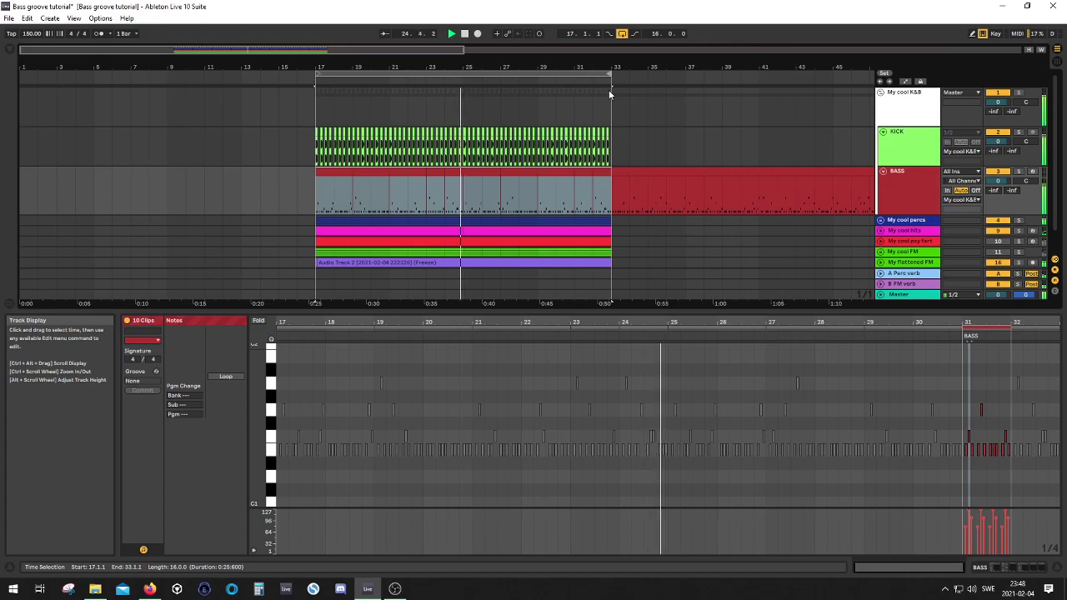
# - In bar 24, lower the A1 at 4.1.3, raise the E1 at 4.2.3 to F1, and raise the 4.2.4 note
pyautogui.press('z')
pyautogui.moveTo(527, 209); pyautogui.dragTo(497, 211)
pyautogui.click(394, 388)
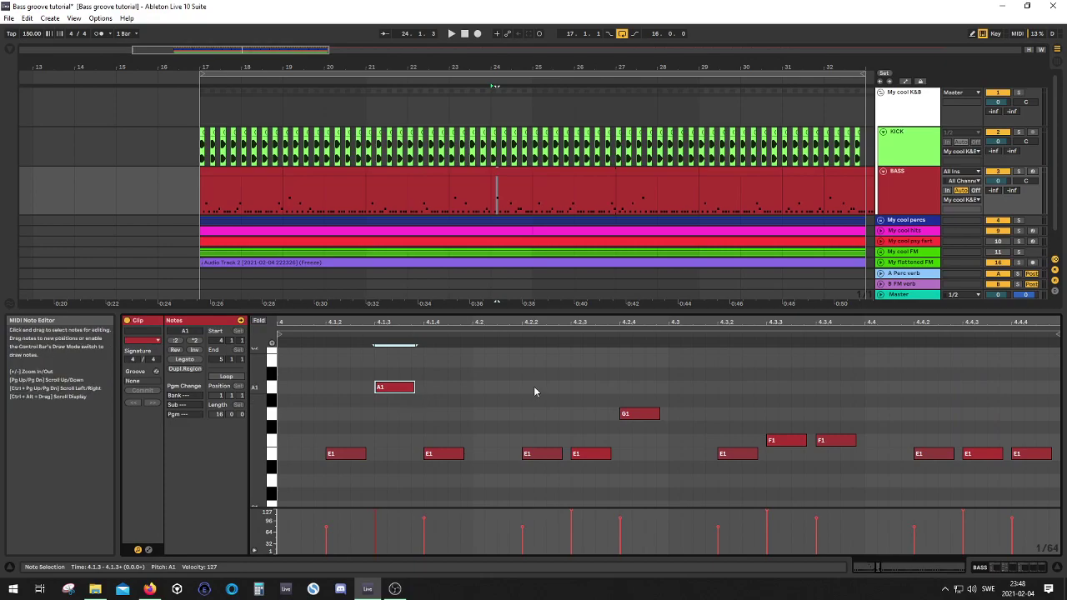
pyautogui.press('Down')
pyautogui.press('Down')
pyautogui.press('Down')
pyautogui.click(648, 420)
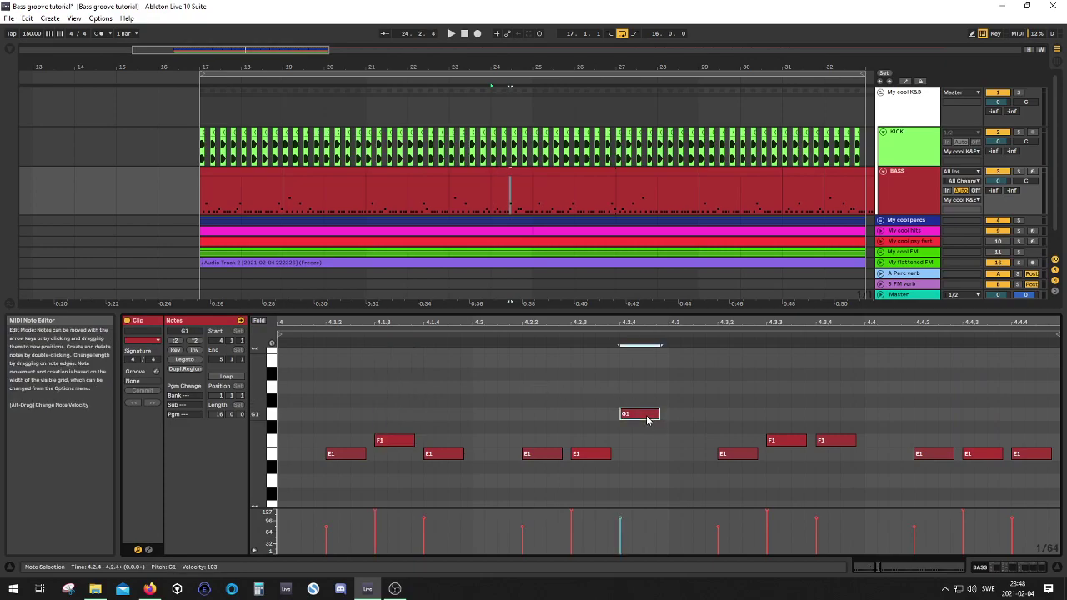
pyautogui.click(594, 459)
pyautogui.press('Up')
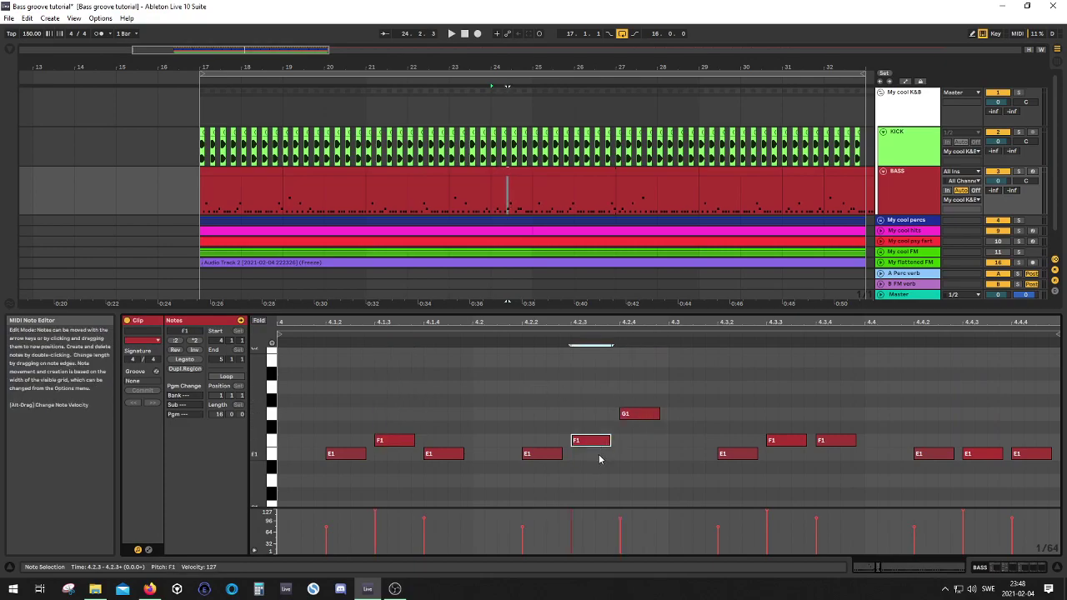
pyautogui.click(633, 416)
pyautogui.press('Up')
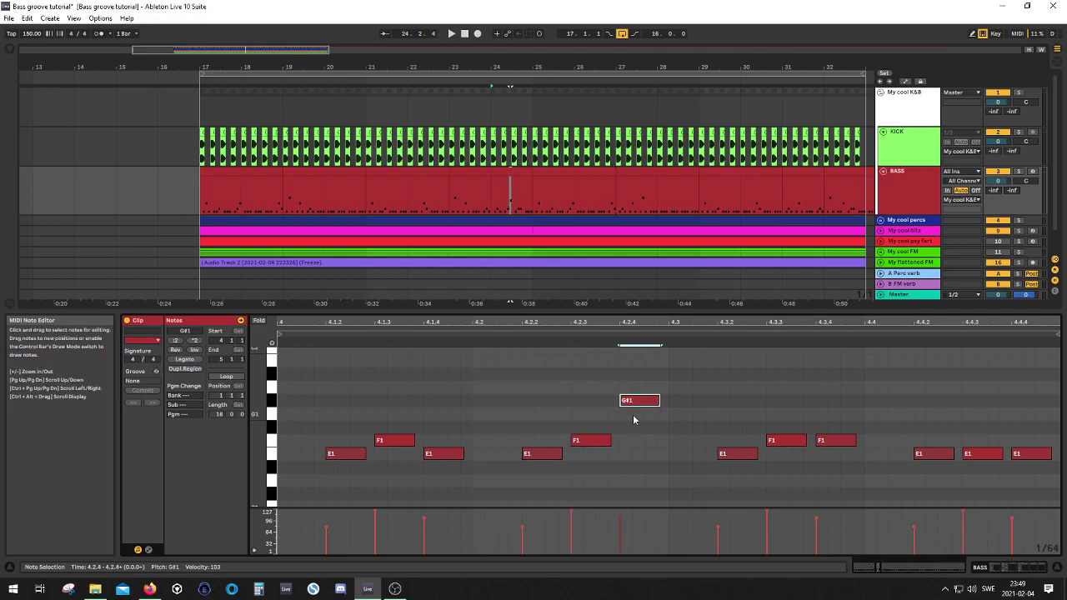
pyautogui.click(464, 205)
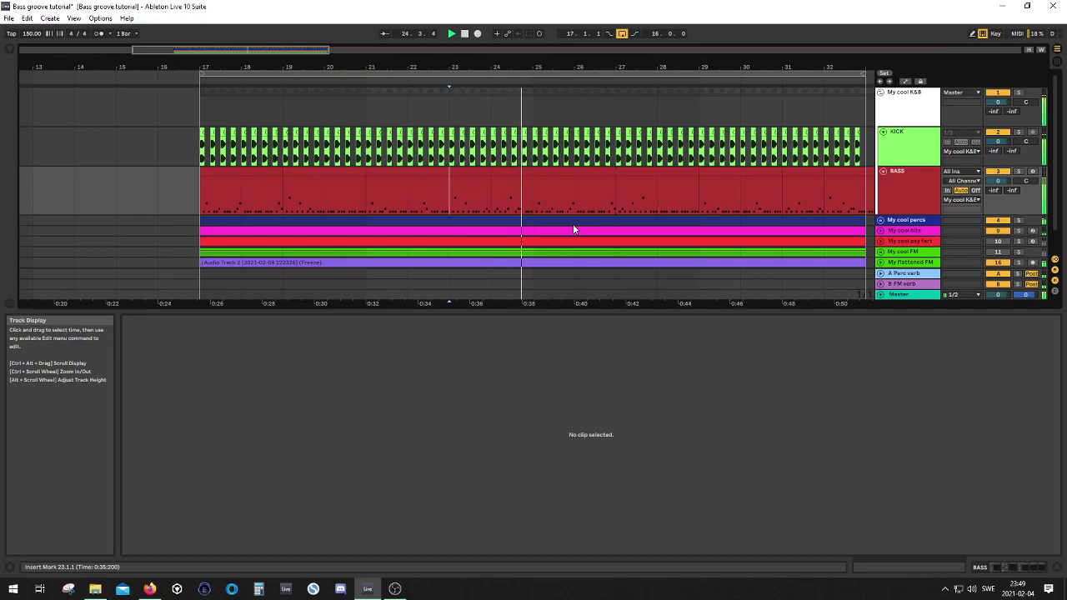
# - Raise the F1 at 4.3.3 to G1, keep 4.3.4 on F1, and play from bar 24
pyautogui.click(511, 175)
pyautogui.click(830, 445)
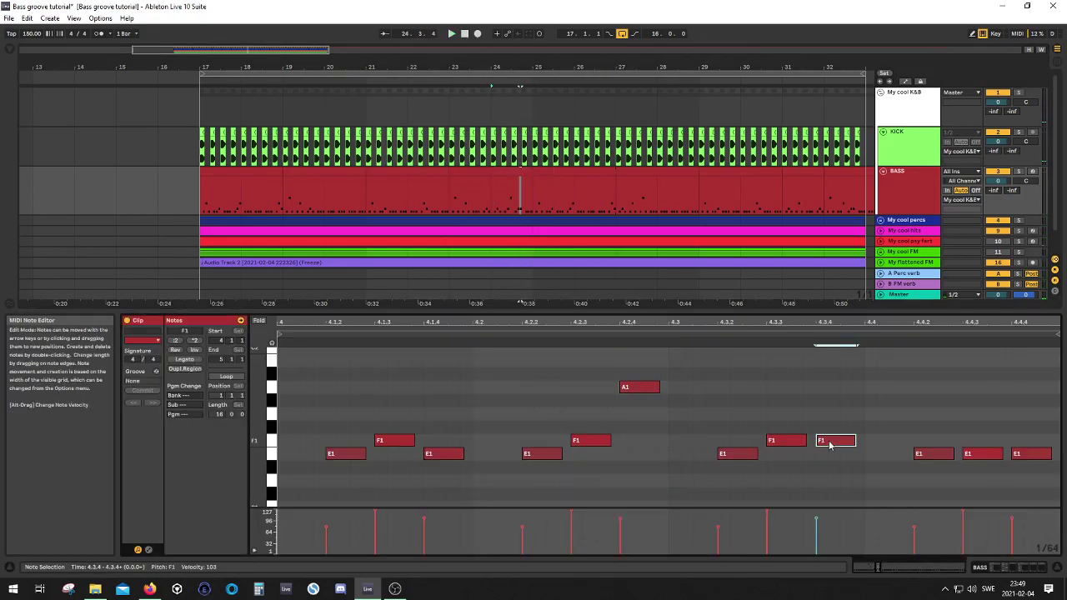
pyautogui.moveTo(830, 445); pyautogui.dragTo(830, 453)
pyautogui.click(772, 442)
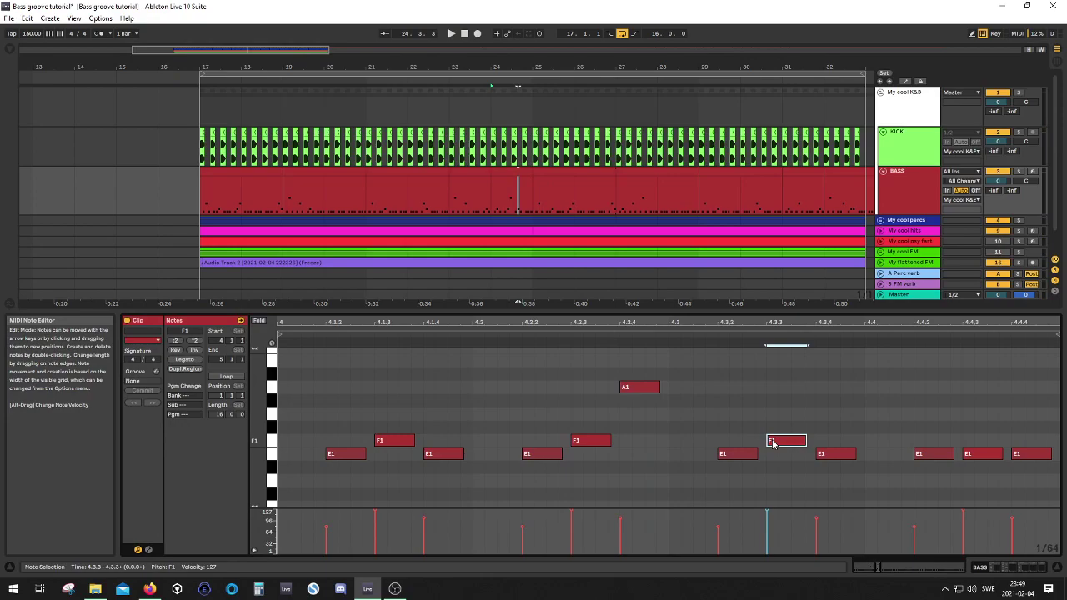
pyautogui.press('Up')
pyautogui.press('Up')
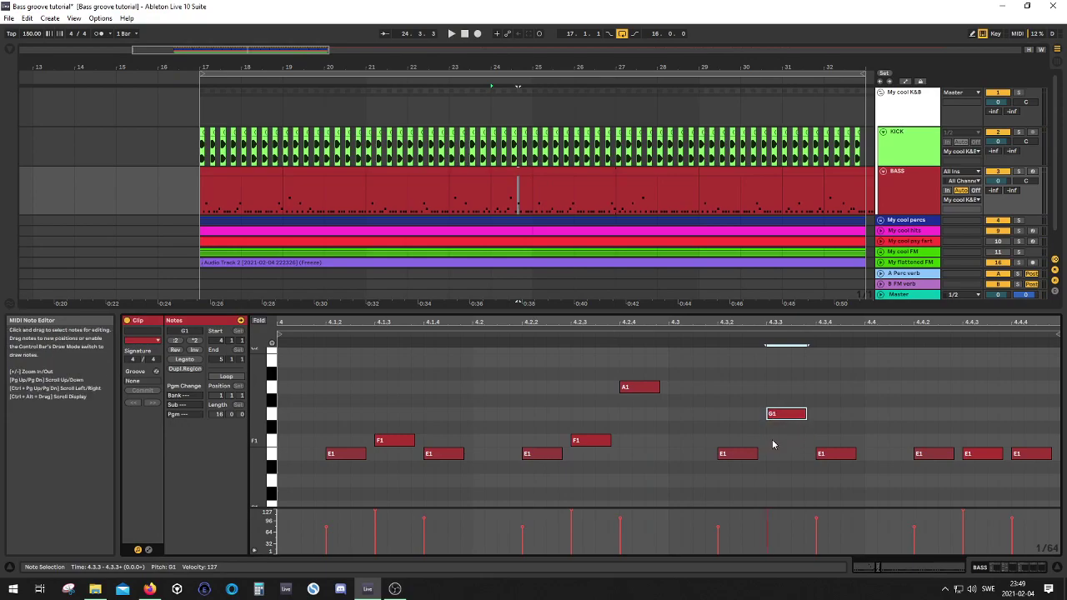
pyautogui.click(831, 455)
pyautogui.press('Up')
pyautogui.click(498, 191)
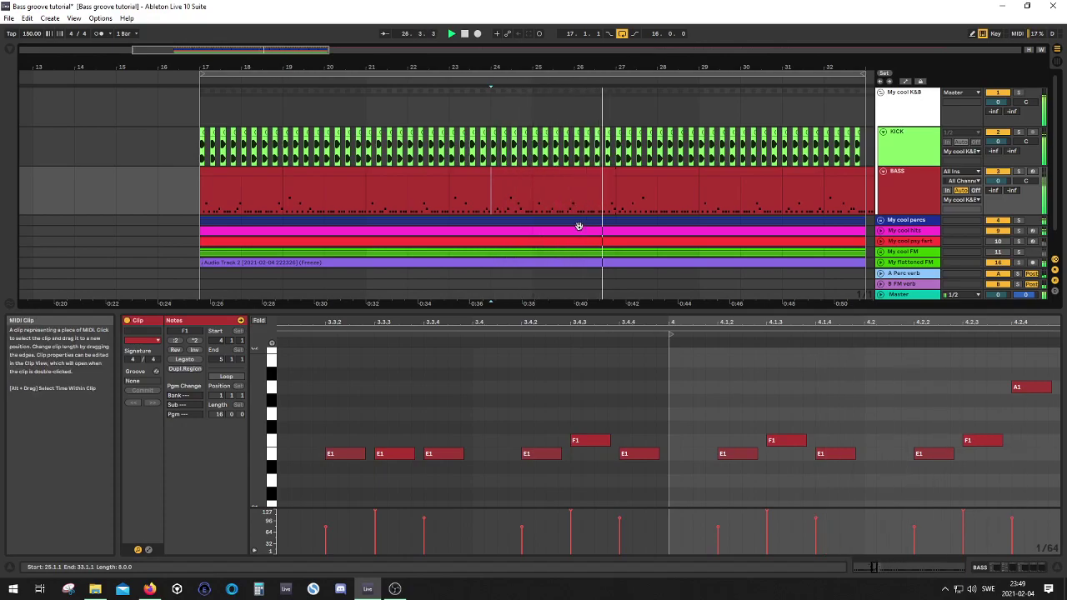
pyautogui.press('-')
pyautogui.press('+')
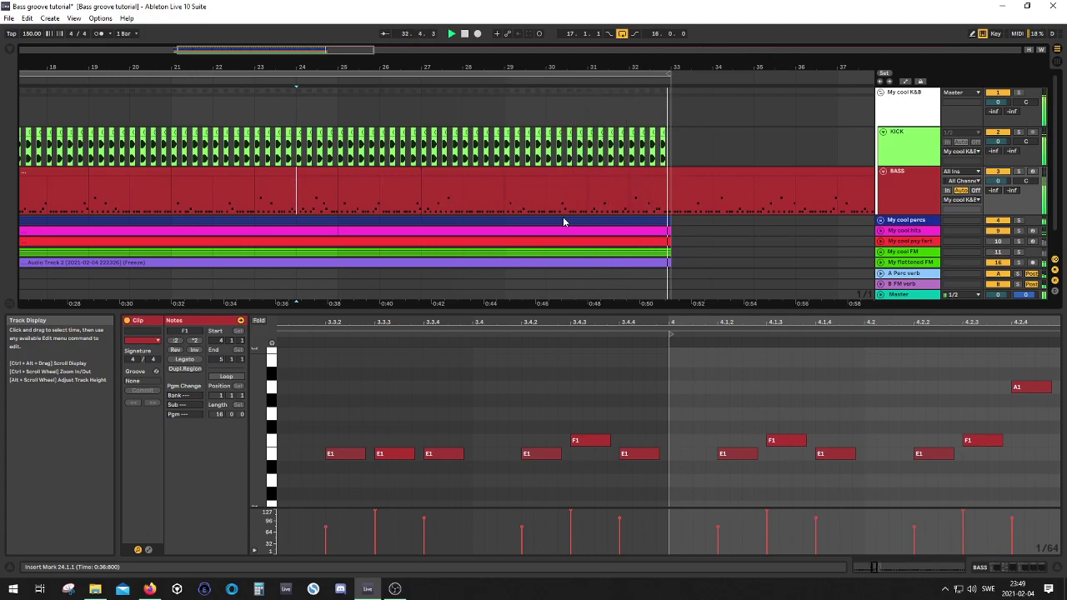
# - Zoom the arrangement out and select a two-bar stretch of the BASS clip to view its notes
pyautogui.scroll(-3, 563, 221)
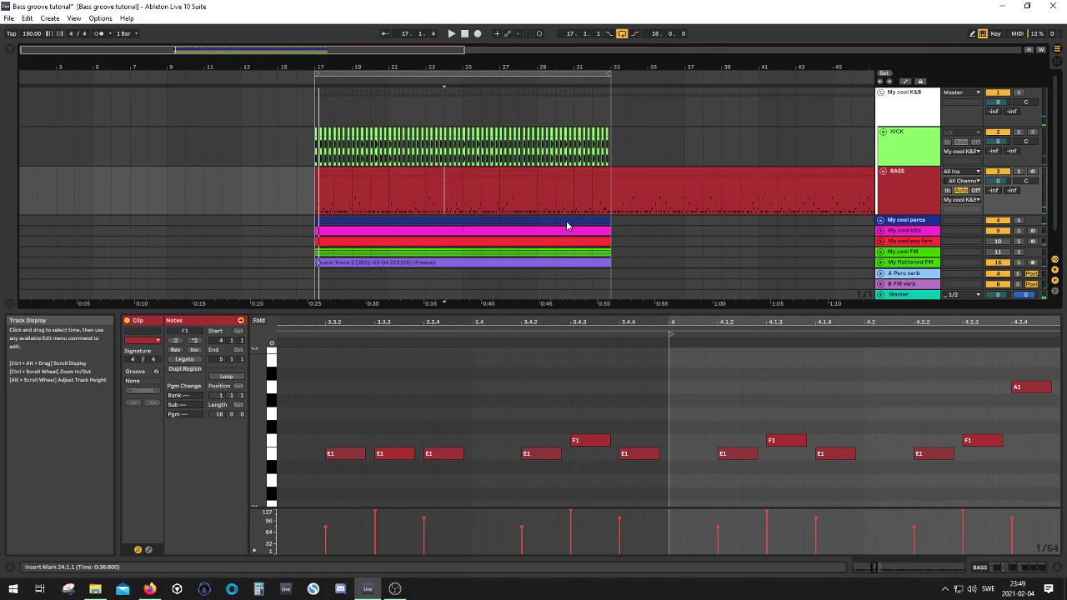
pyautogui.press('-')
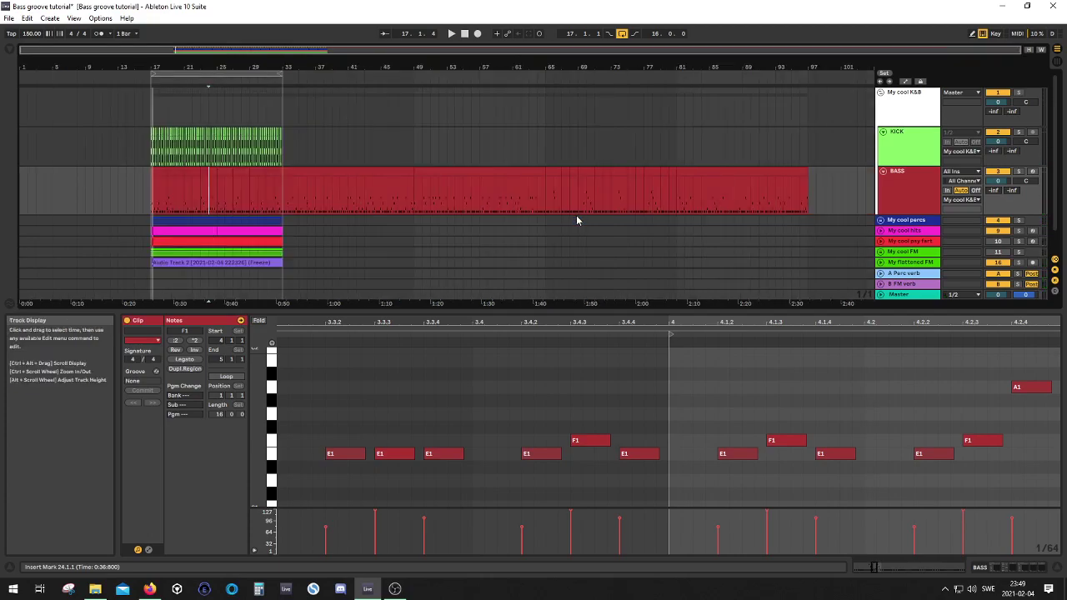
pyautogui.keyDown('ctrl'); pyautogui.scroll(3, 100, 197); pyautogui.keyUp('ctrl')
pyautogui.moveTo(492, 179); pyautogui.dragTo(505, 180)
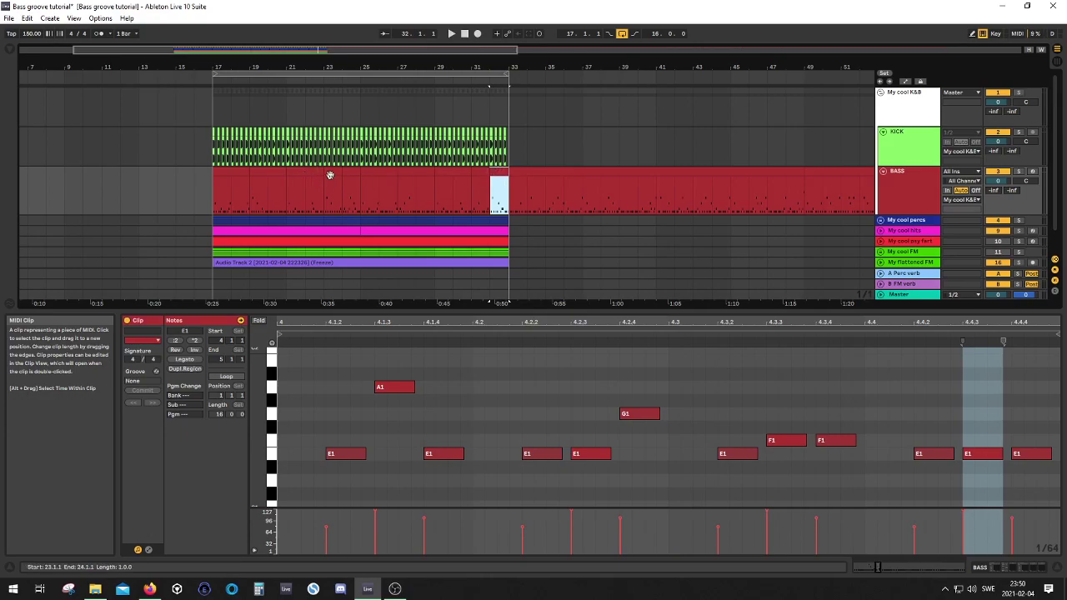
# - Swap the bars 33–49 BASS section into bars 17–33, audition it, then move it back
pyautogui.click(232, 172)
pyautogui.press('-')
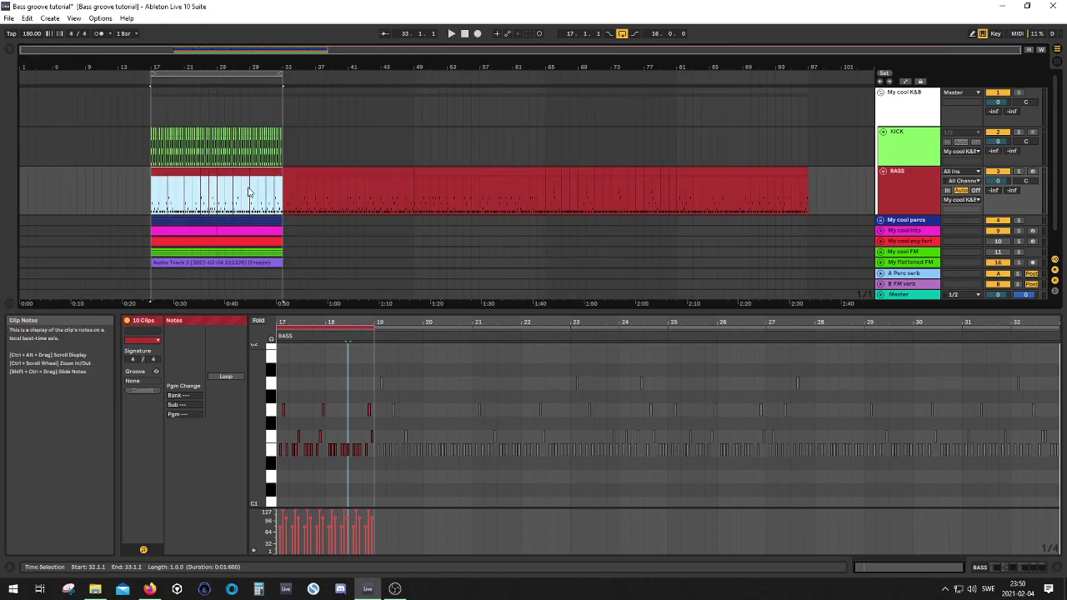
pyautogui.moveTo(146, 180); pyautogui.dragTo(16, 178)
pyautogui.moveTo(332, 183); pyautogui.dragTo(195, 184)
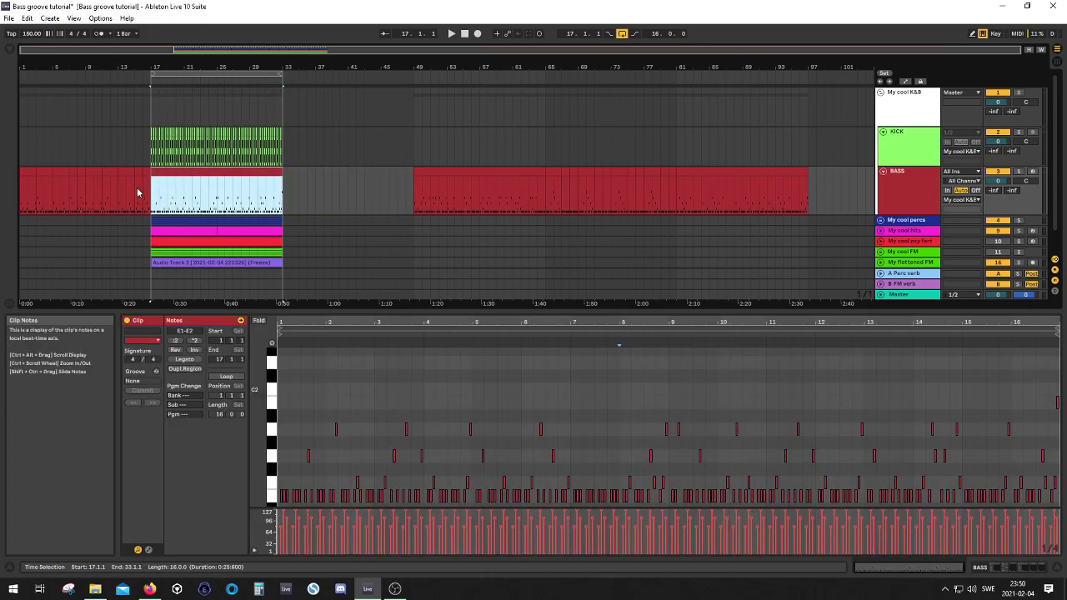
pyautogui.press('space')
pyautogui.press('z')
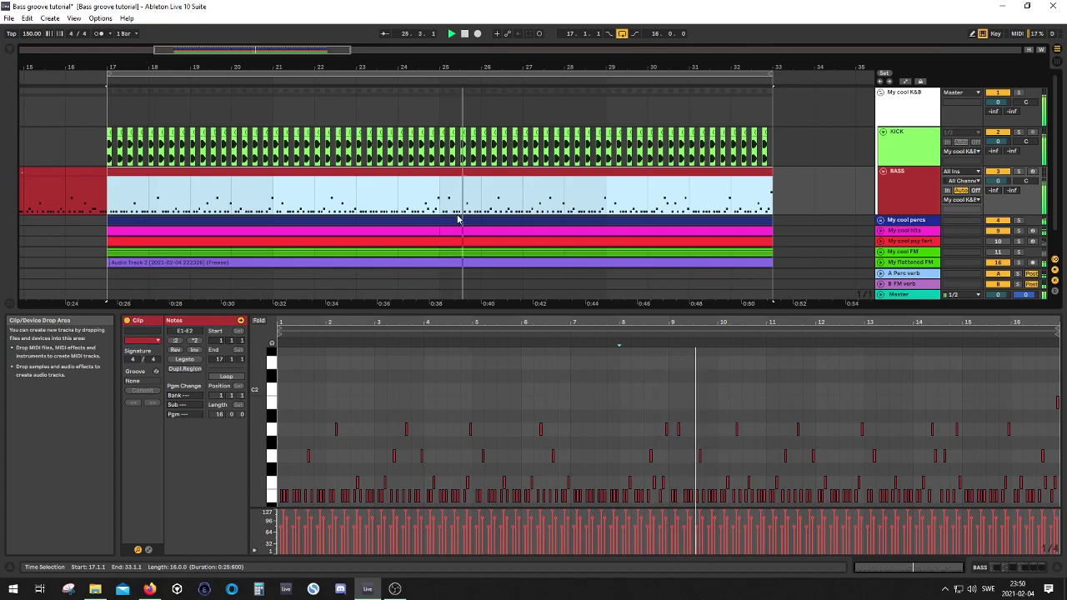
pyautogui.keyDown('ctrl'); pyautogui.scroll(-2, 457, 218); pyautogui.keyUp('ctrl')
pyautogui.keyDown('ctrl'); pyautogui.scroll(-2, 457, 218); pyautogui.keyUp('ctrl')
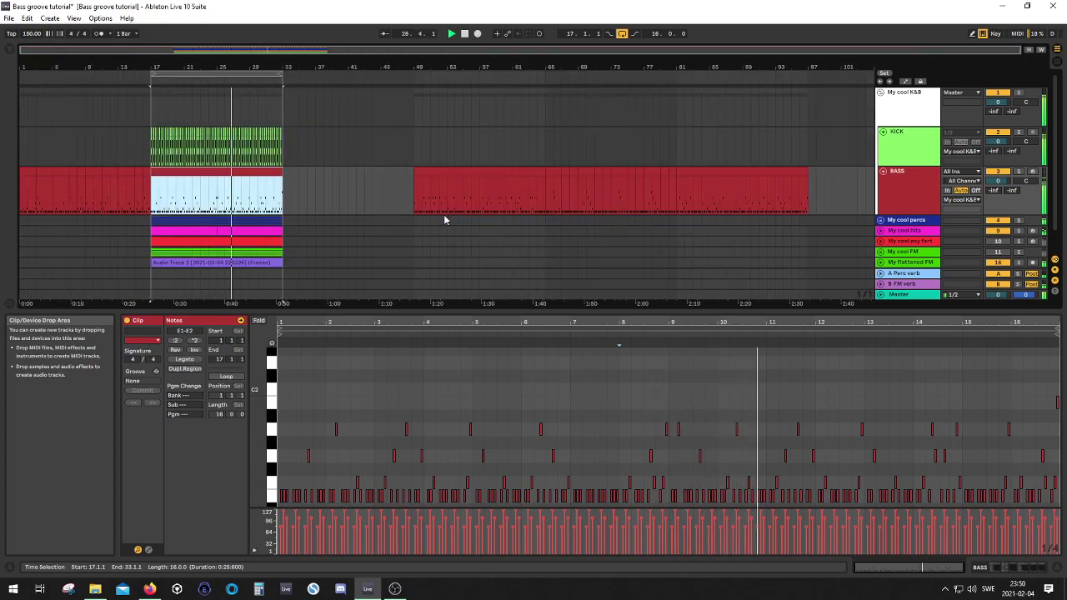
pyautogui.press('space')
pyautogui.click(241, 190)
pyautogui.moveTo(300, 182); pyautogui.dragTo(329, 180)
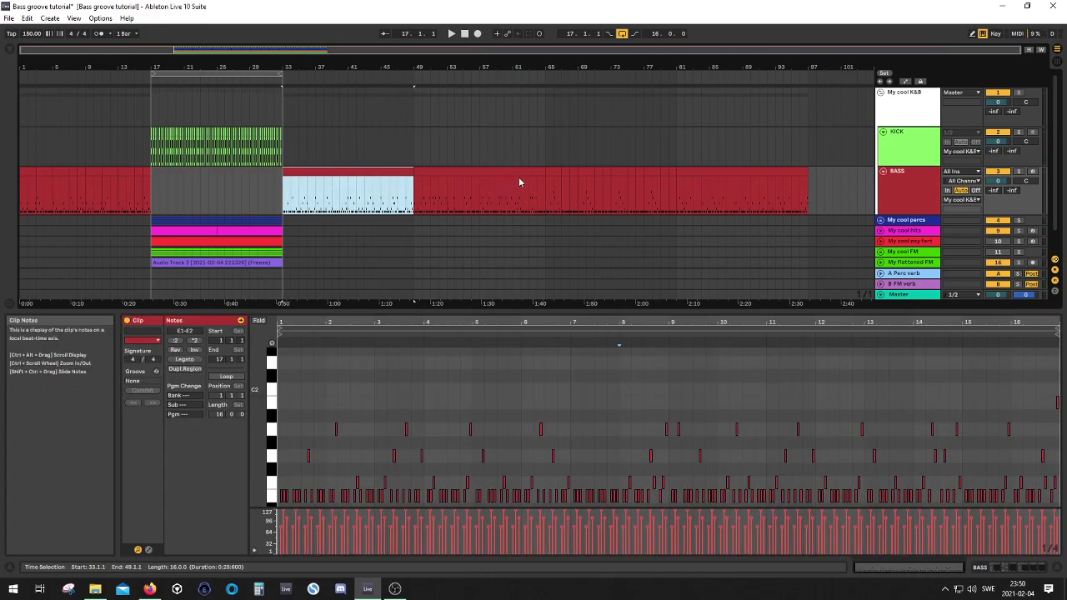
# - Move the bars 65–81 BASS clips to bar 17, audition them, then return them to bars 65–81
pyautogui.click(584, 172)
pyautogui.click(550, 174)
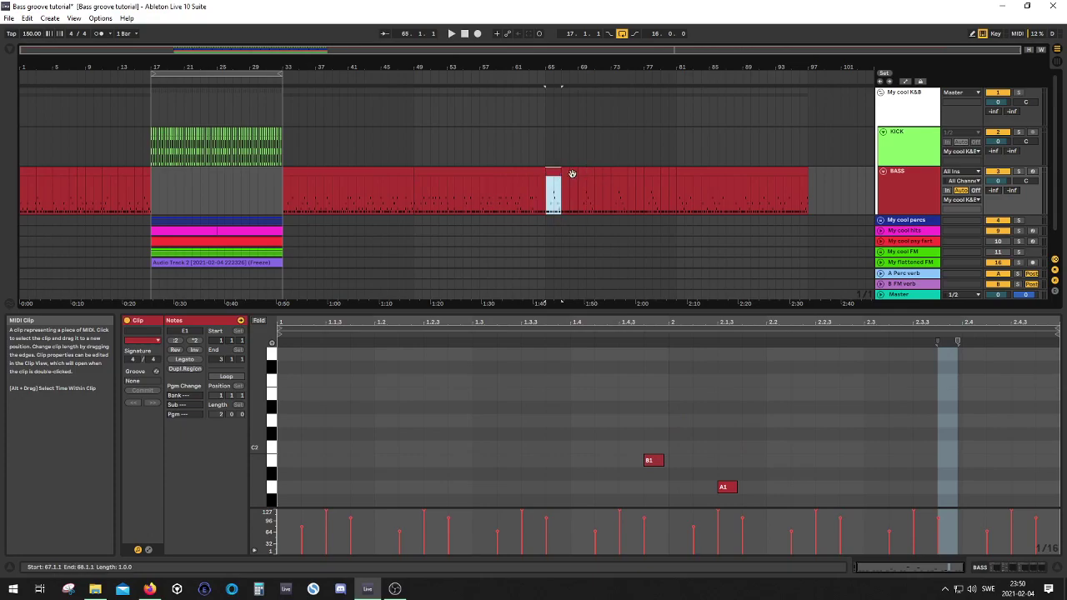
pyautogui.keyDown('shift'); pyautogui.click(672, 174); pyautogui.keyUp('shift')
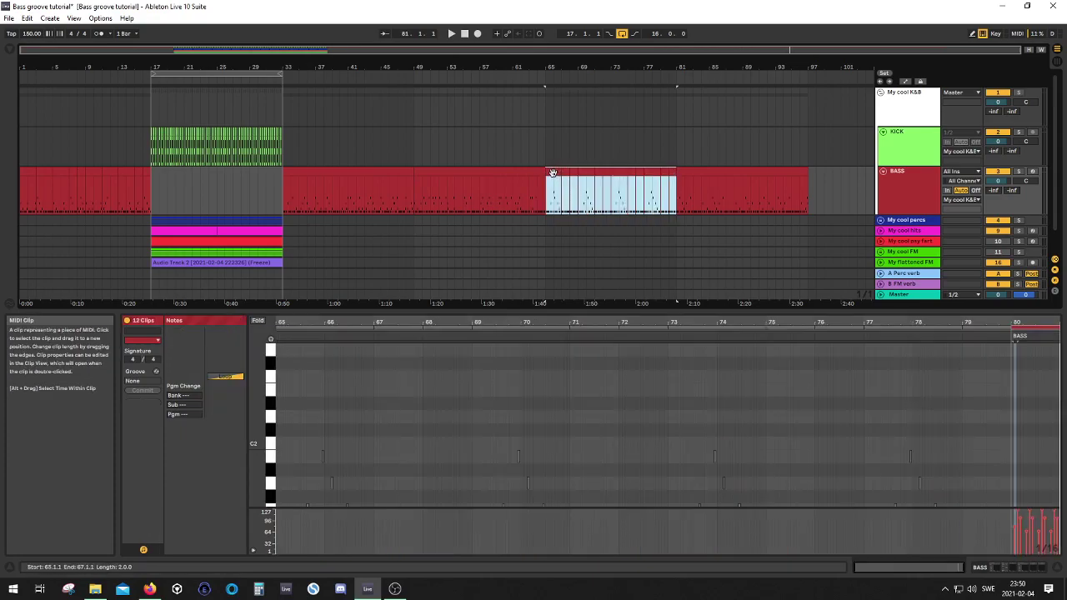
pyautogui.moveTo(552, 172); pyautogui.dragTo(168, 186)
pyautogui.press('space')
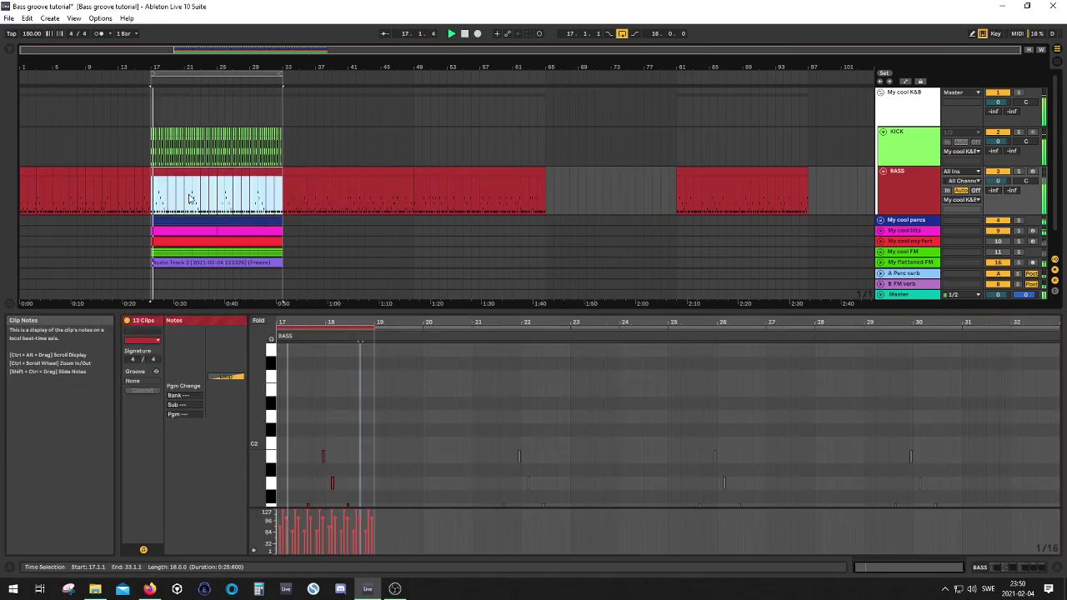
pyautogui.press('z')
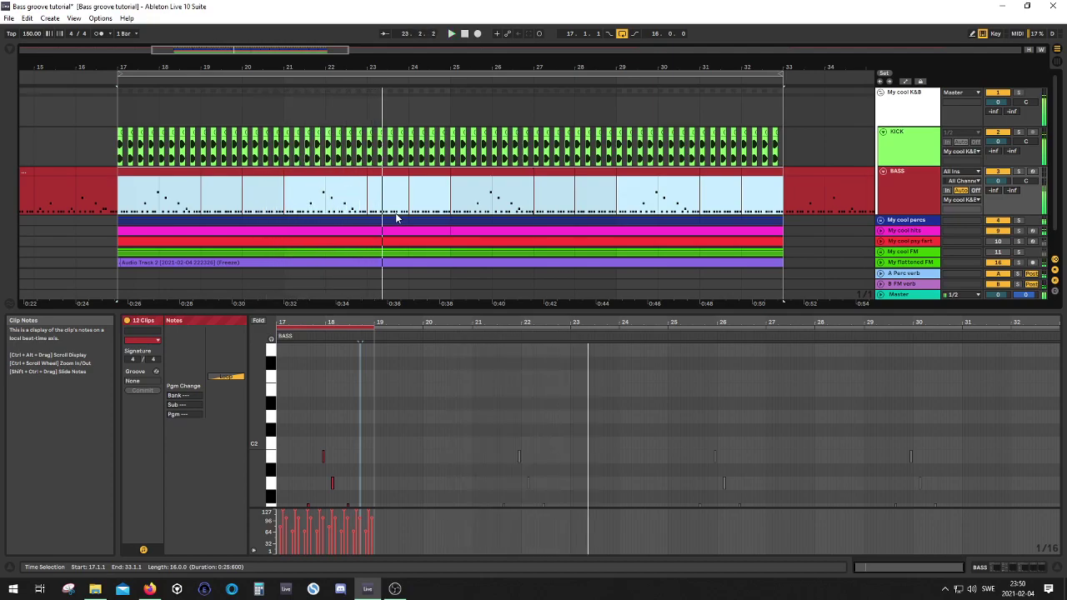
pyautogui.keyDown('ctrl'); pyautogui.scroll(-4, 397, 217); pyautogui.keyUp('ctrl')
pyautogui.keyDown('ctrl'); pyautogui.scroll(-4, 397, 217); pyautogui.keyUp('ctrl')
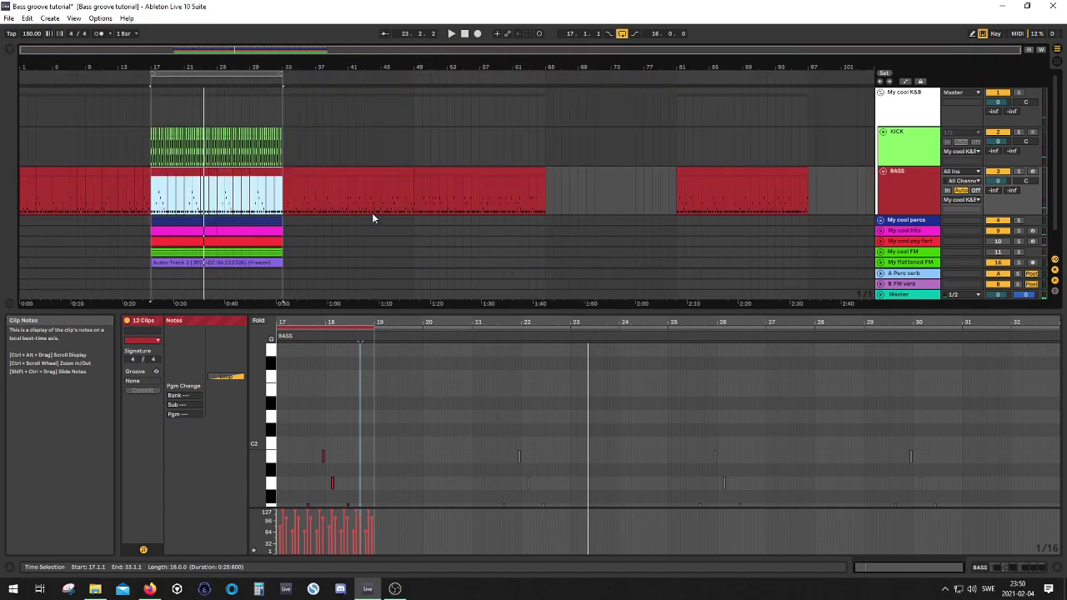
pyautogui.keyDown('ctrl'); pyautogui.scroll(8, 262, 198); pyautogui.keyUp('ctrl')
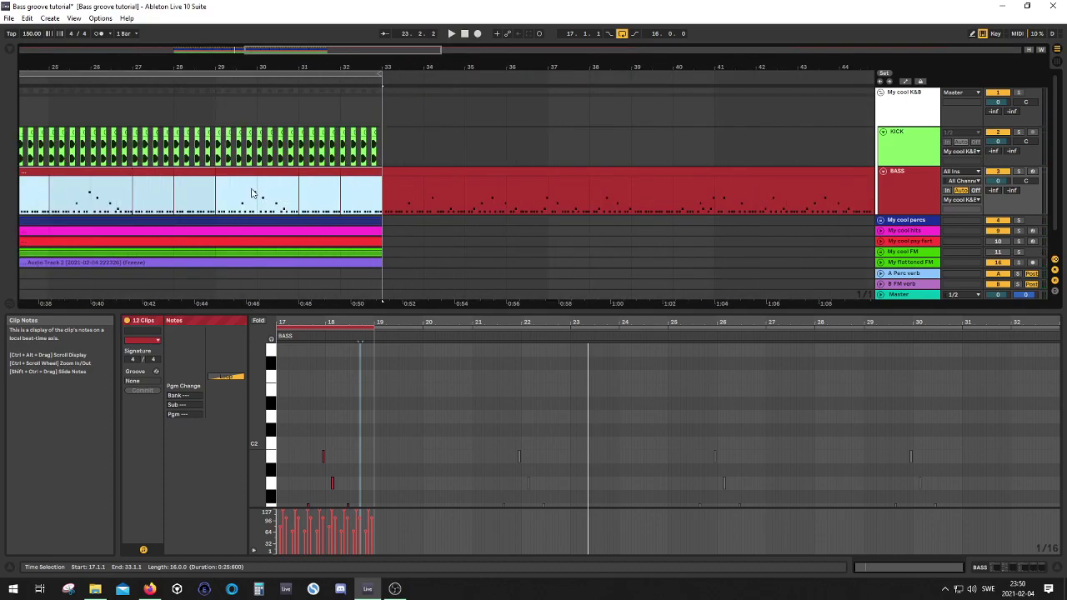
pyautogui.keyDown('ctrl'); pyautogui.scroll(-6, 254, 198); pyautogui.keyUp('ctrl')
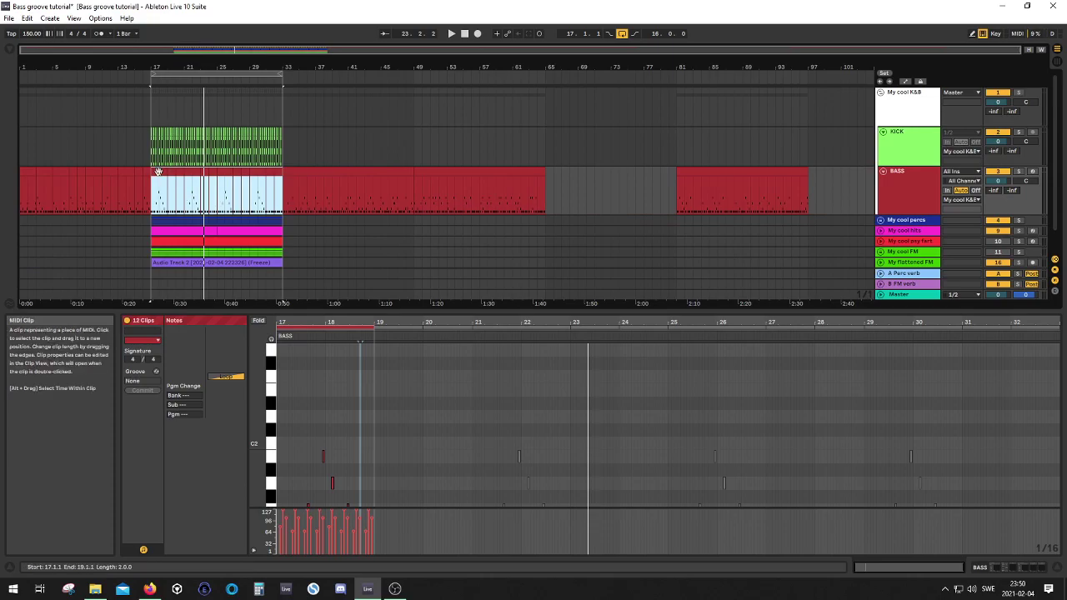
pyautogui.moveTo(170, 191); pyautogui.dragTo(225, 195)
pyautogui.press('space')
pyautogui.press('z')
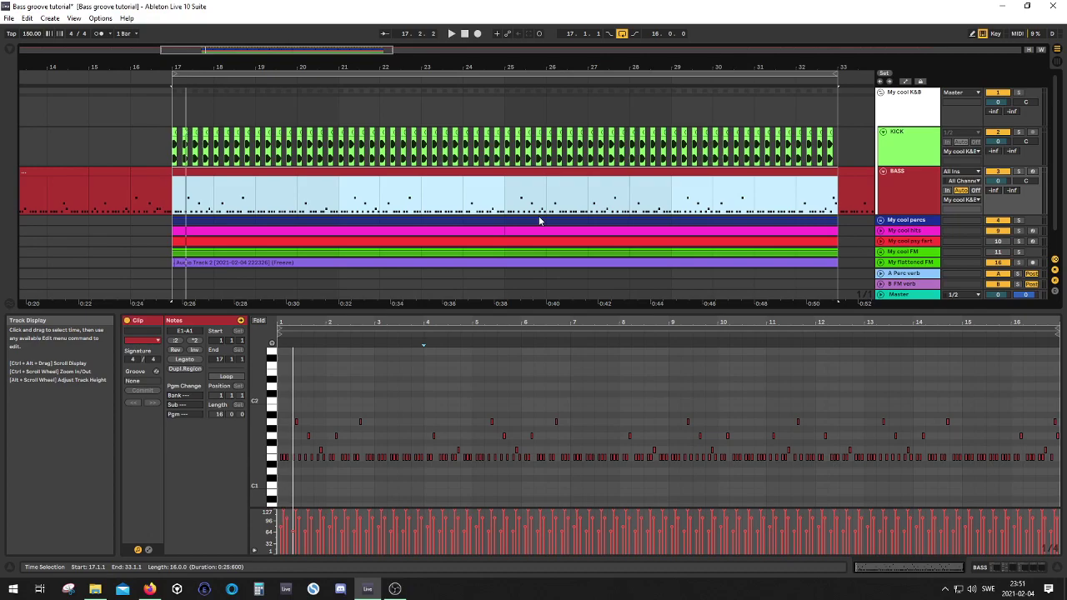
# - Raise the upper F1–A1 bass notes seven semitones to C2–E2 and play the bassline
pyautogui.click(309, 409)
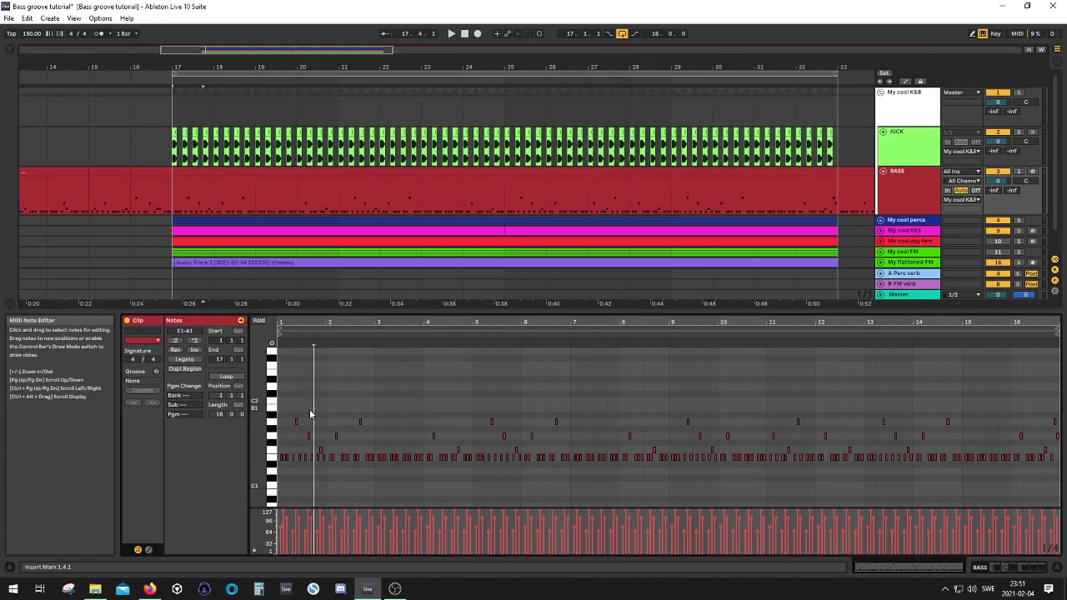
pyautogui.moveTo(280, 410); pyautogui.dragTo(1047, 448)
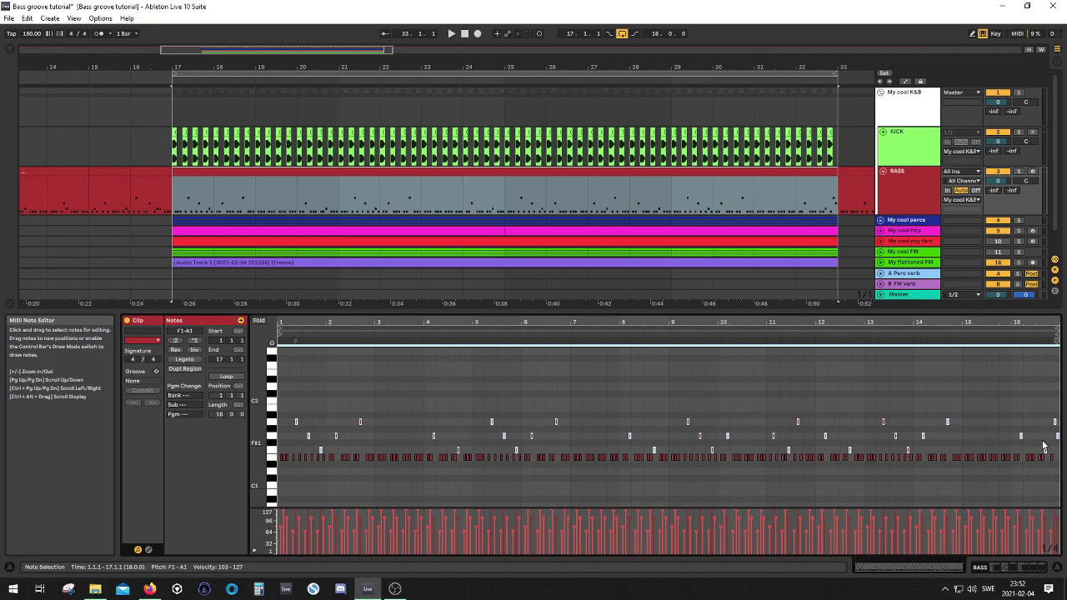
pyautogui.press('Up')
pyautogui.press('Up')
pyautogui.press('Up')
pyautogui.press('Up')
pyautogui.press('Up')
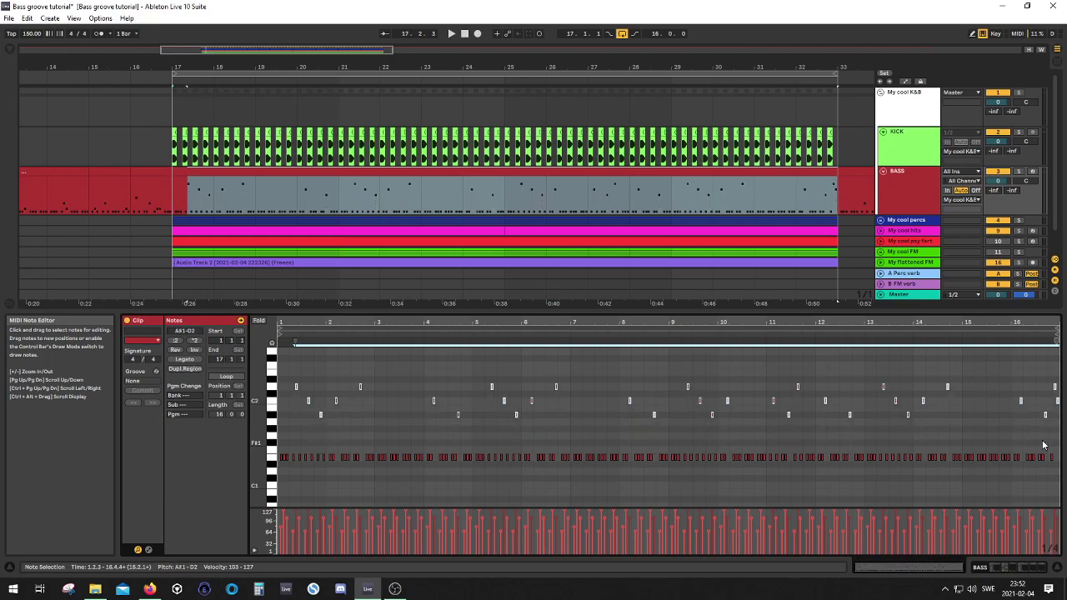
pyautogui.press('Up')
pyautogui.press('Up')
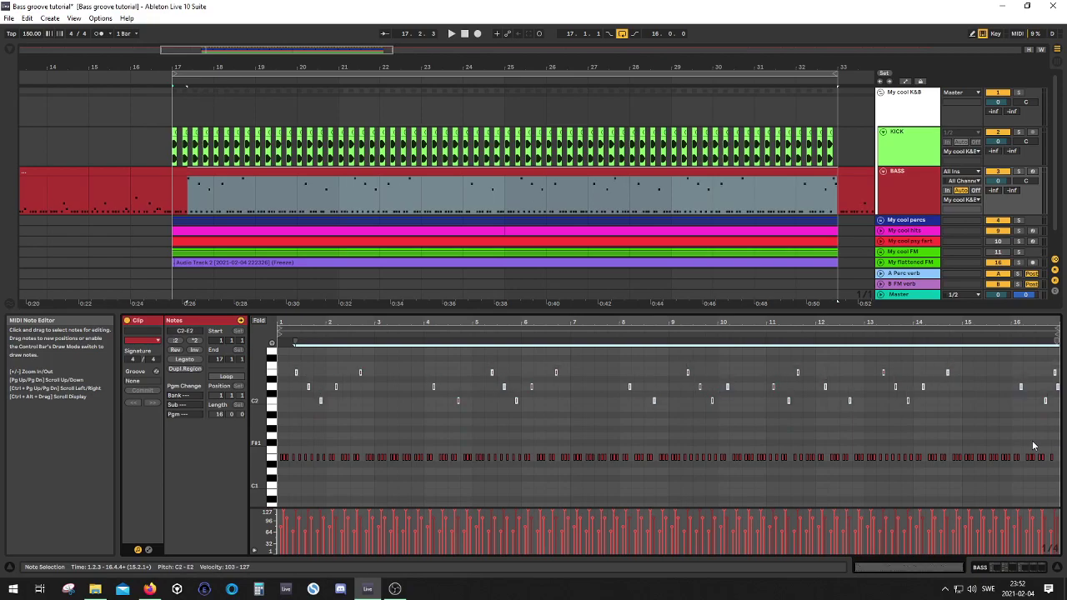
pyautogui.click(197, 191)
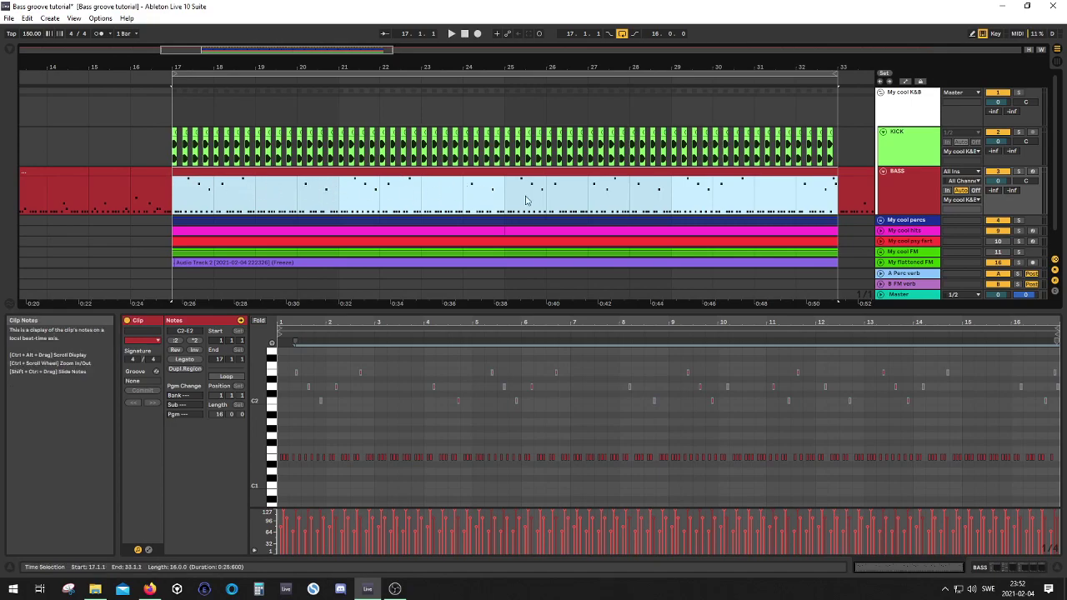
pyautogui.press('space')
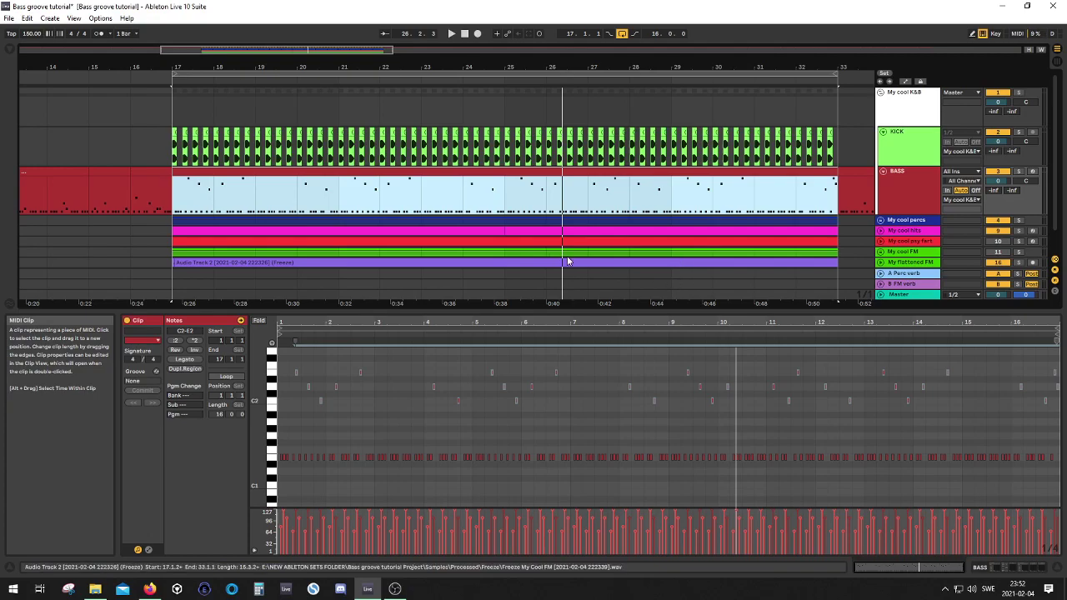
# - Select the BASS clip's upper C2–E2 notes and drop them seven semitones to F1–A1
pyautogui.scroll(-1, 683, 249)
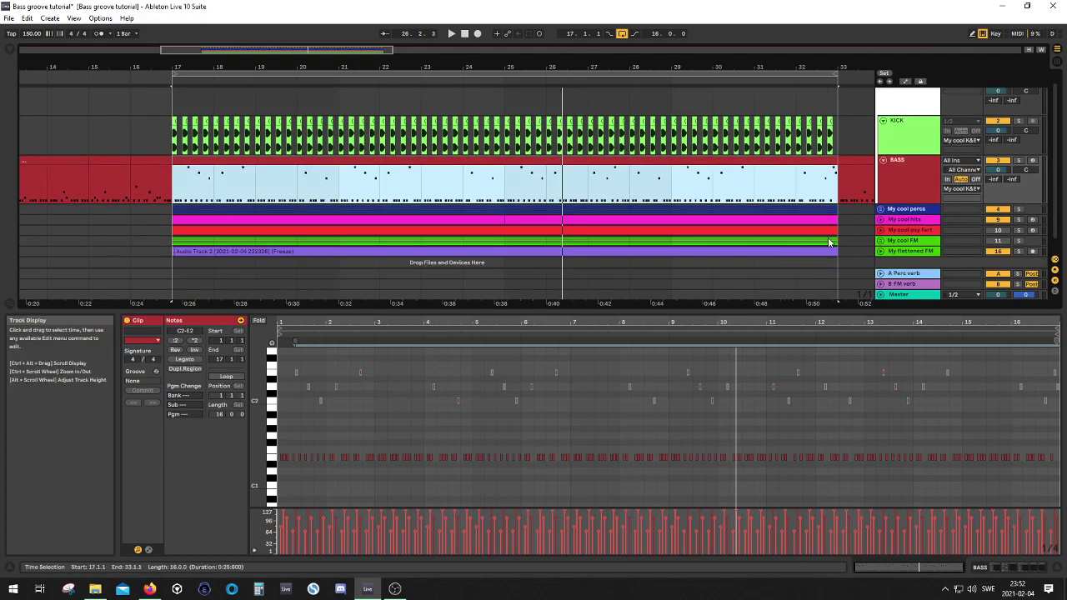
pyautogui.click(942, 358)
pyautogui.moveTo(1055, 407); pyautogui.dragTo(1023, 363)
pyautogui.click(1053, 427)
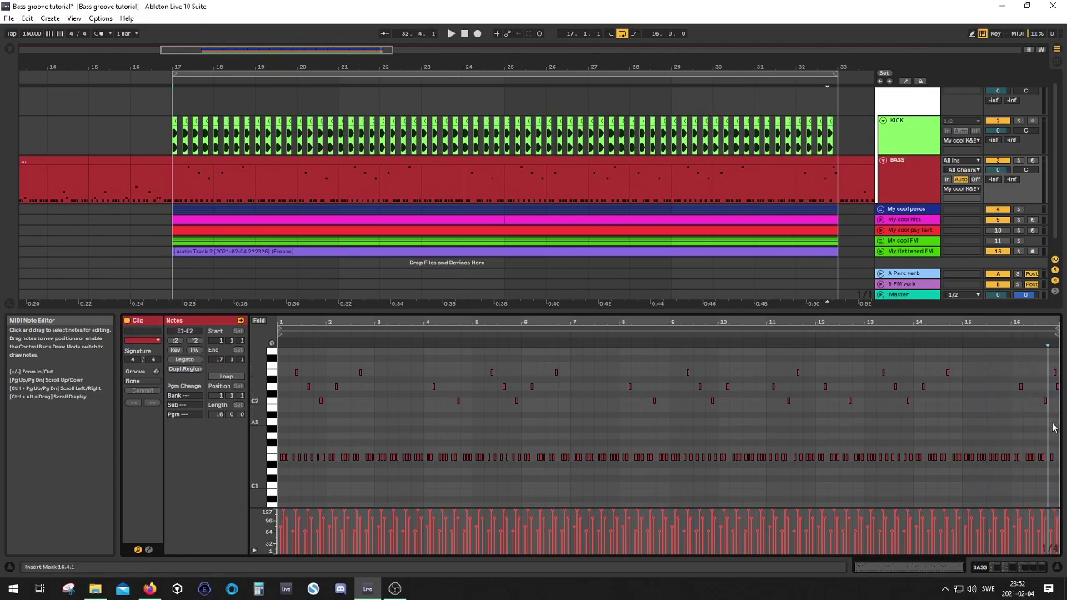
pyautogui.moveTo(1057, 408); pyautogui.dragTo(281, 361)
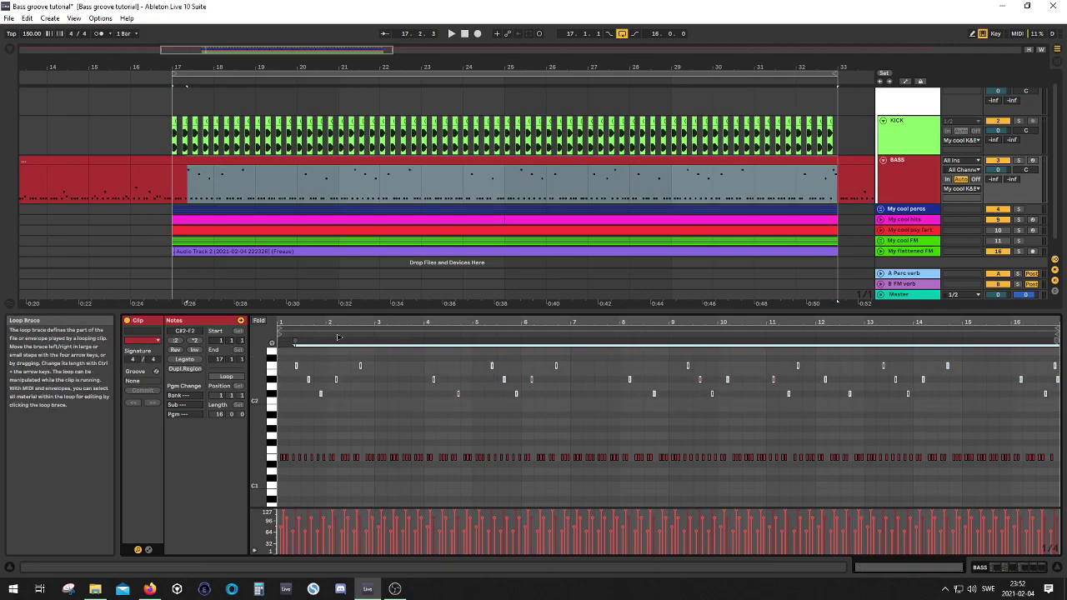
pyautogui.press('Down')
pyautogui.press('Down')
pyautogui.press('Down')
pyautogui.press('Down')
pyautogui.press('Down')
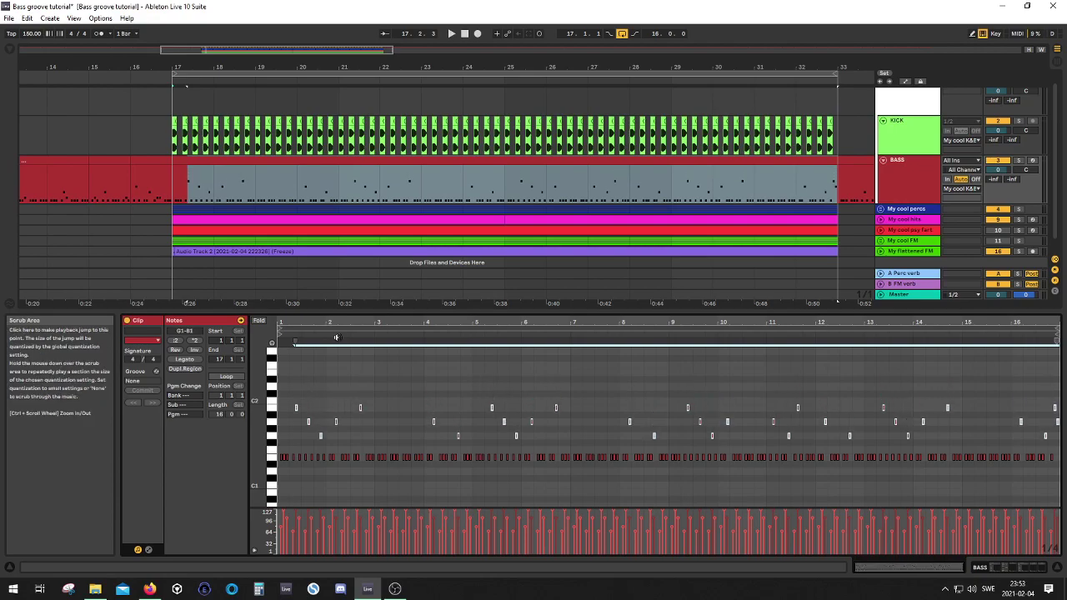
pyautogui.press('Down')
pyautogui.press('Down')
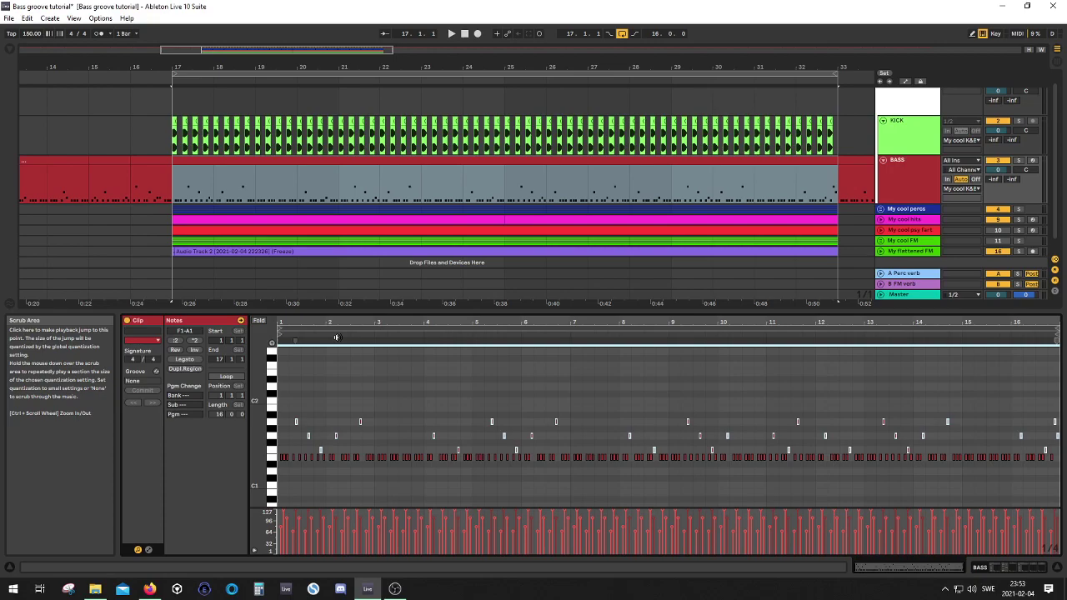
pyautogui.click(304, 432)
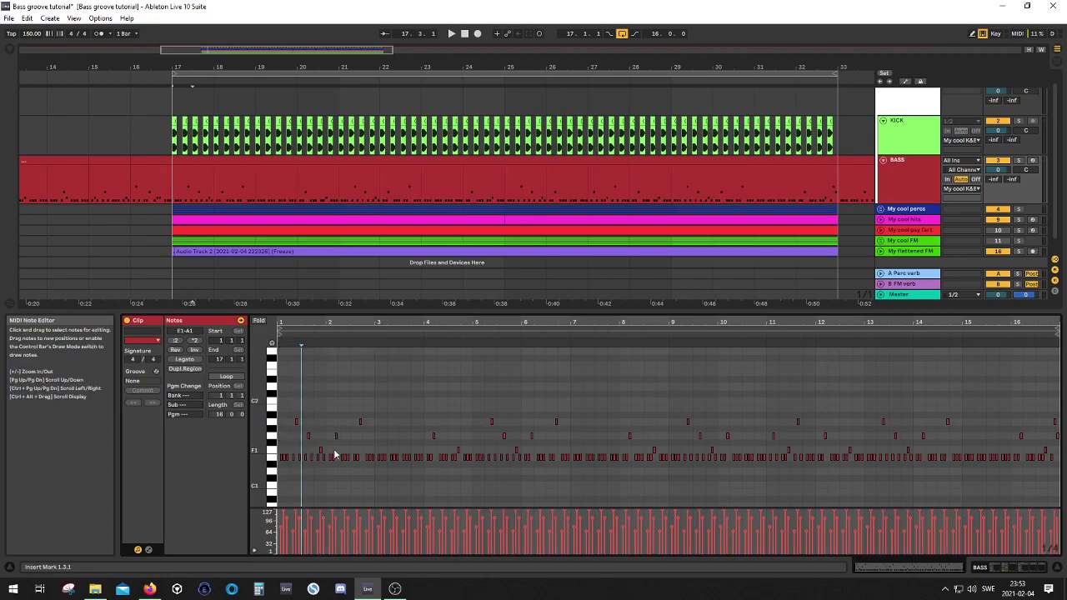
pyautogui.press('space')
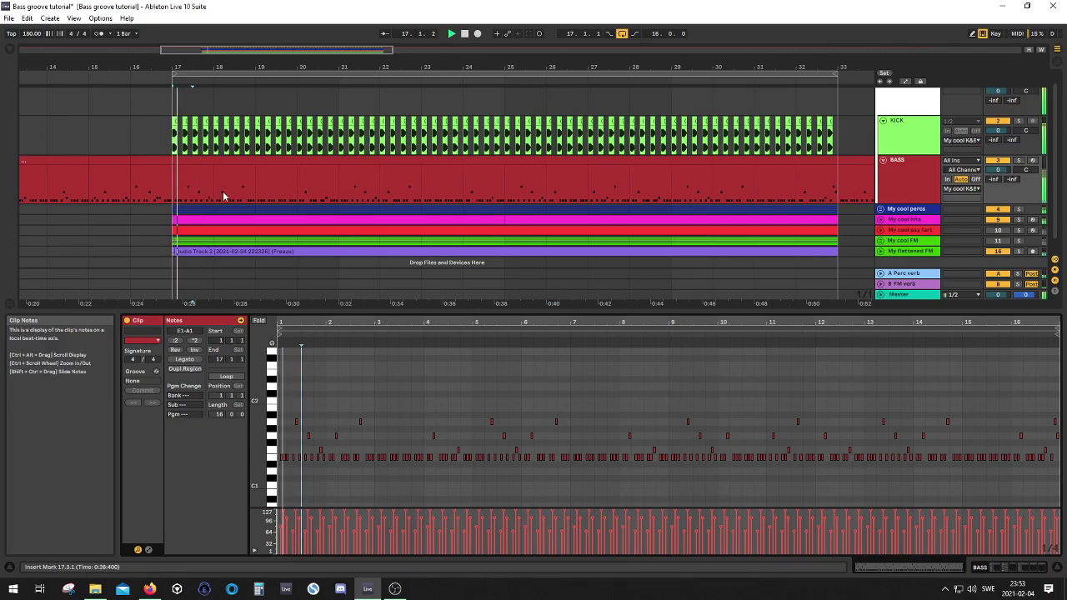